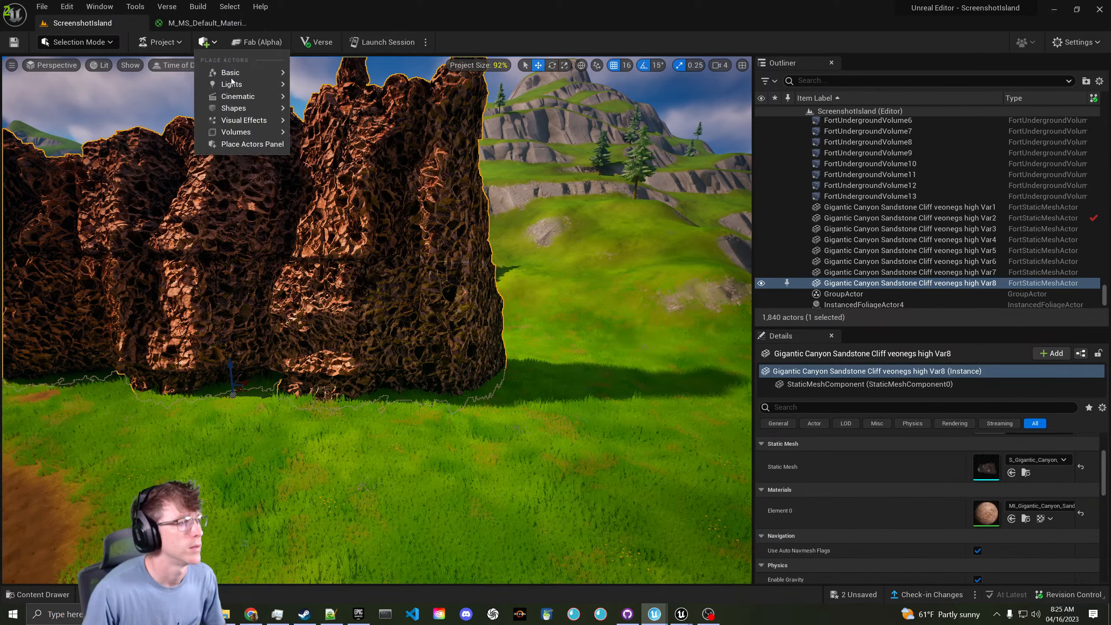
# - Add a Cube shape to the level and slide it to the right of the cliff
pyautogui.moveTo(243, 71)
pyautogui.moveTo(244, 119)
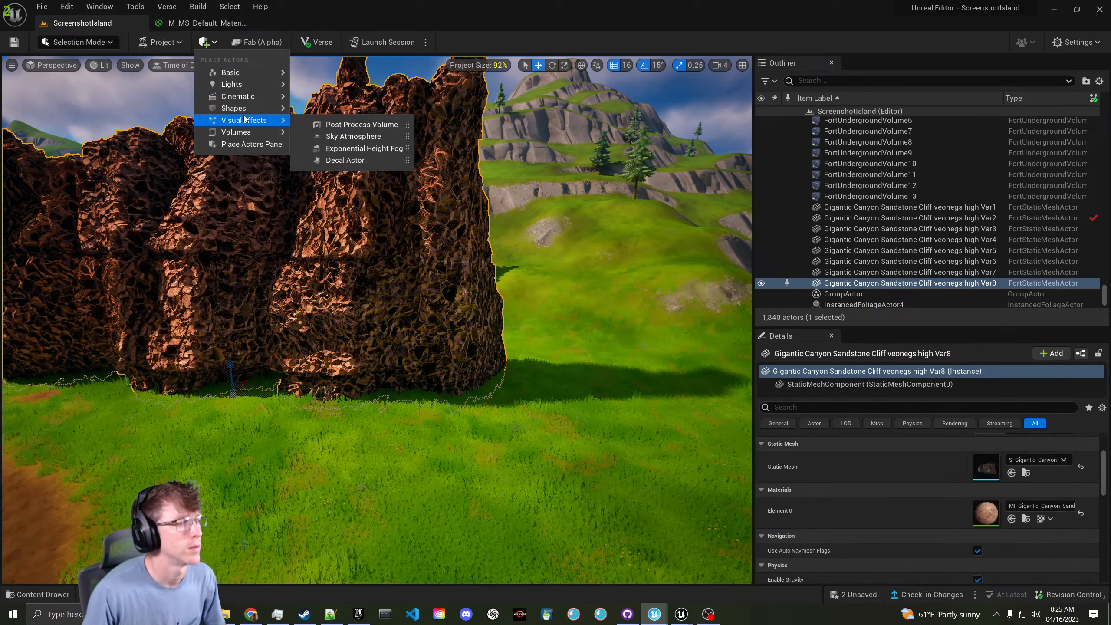
pyautogui.click(340, 114)
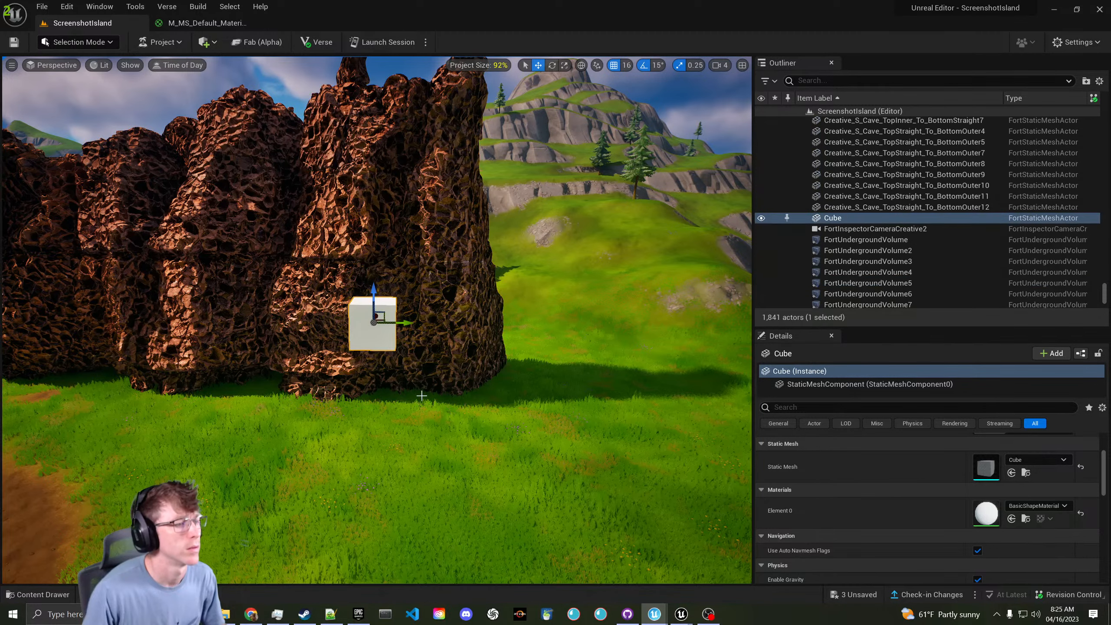
pyautogui.moveTo(390, 327); pyautogui.dragTo(566, 326)
# - Give the cube the cliff's MI_Gigantic_Canyon sandstone material
pyautogui.click(463, 303)
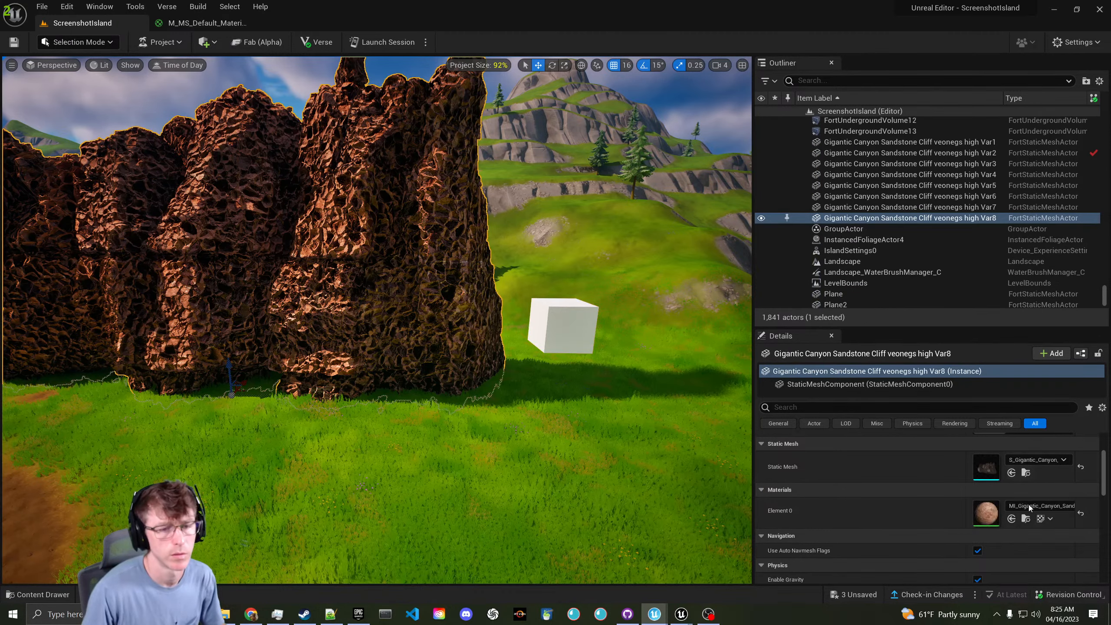
pyautogui.hotkey('ctrl', 'space')
pyautogui.click(564, 326)
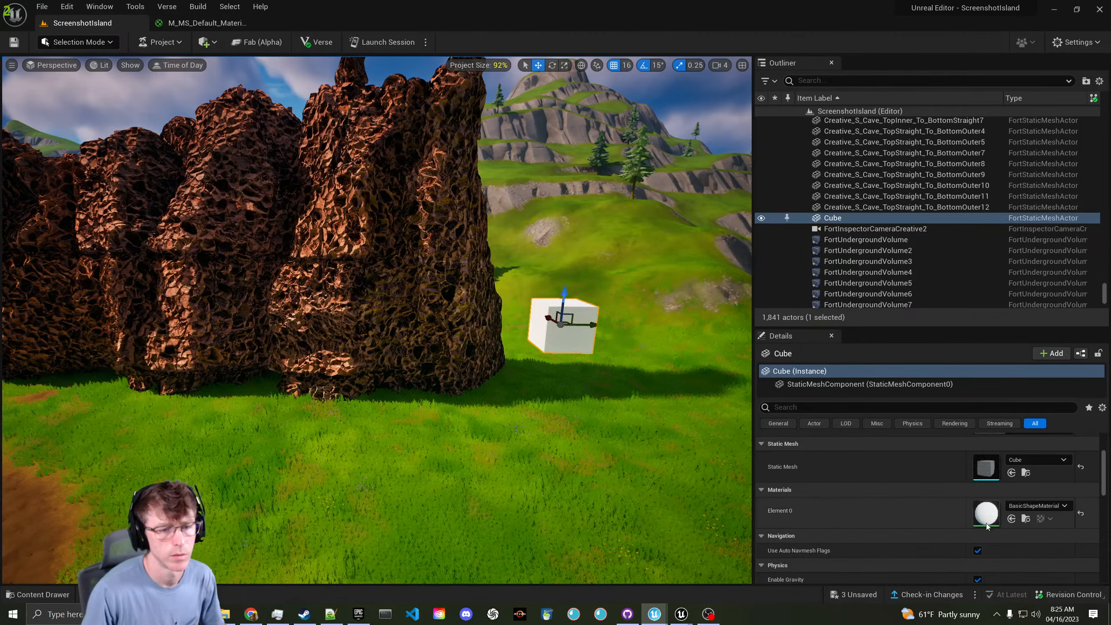
# - Scale the cube up into a huge sandstone block
pyautogui.press('w')
pyautogui.press('d')
pyautogui.moveTo(490, 346); pyautogui.dragTo(402, 341, button='right')
pyautogui.press('r')
pyautogui.moveTo(211, 321); pyautogui.dragTo(253, 271)
pyautogui.press('s')
pyautogui.moveTo(254, 271); pyautogui.dragTo(254, 271, button='right')
# - Fly around the enlarged cube to inspect its texture among the rocks
pyautogui.press('w')
pyautogui.moveTo(340, 320); pyautogui.dragTo(353, 517)
pyautogui.press('s')
pyautogui.moveTo(354, 517); pyautogui.dragTo(325, 571, button='right')
pyautogui.press('w')
pyautogui.press('w')
pyautogui.press('s')
pyautogui.press('w')
pyautogui.press('s')
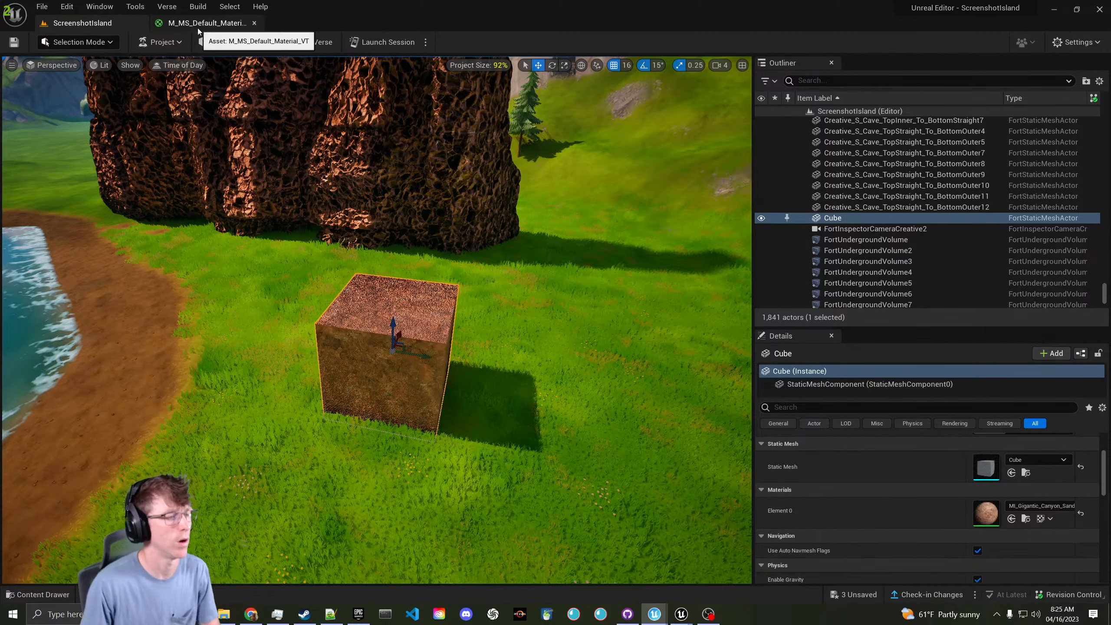
# - Wire a Clamp node after the Divide in M_MS_Default_Material_VT, save, and return to ScreenshotIsland
pyautogui.click(198, 26)
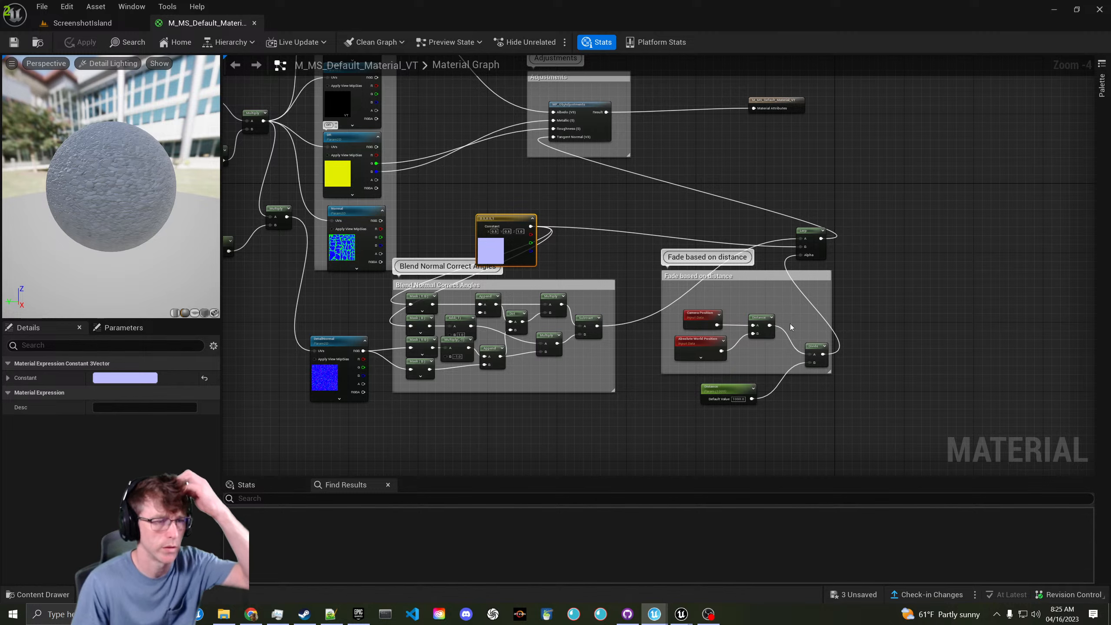
pyautogui.moveTo(824, 356); pyautogui.dragTo(889, 354)
pyautogui.write('clamp')
pyautogui.press('Return')
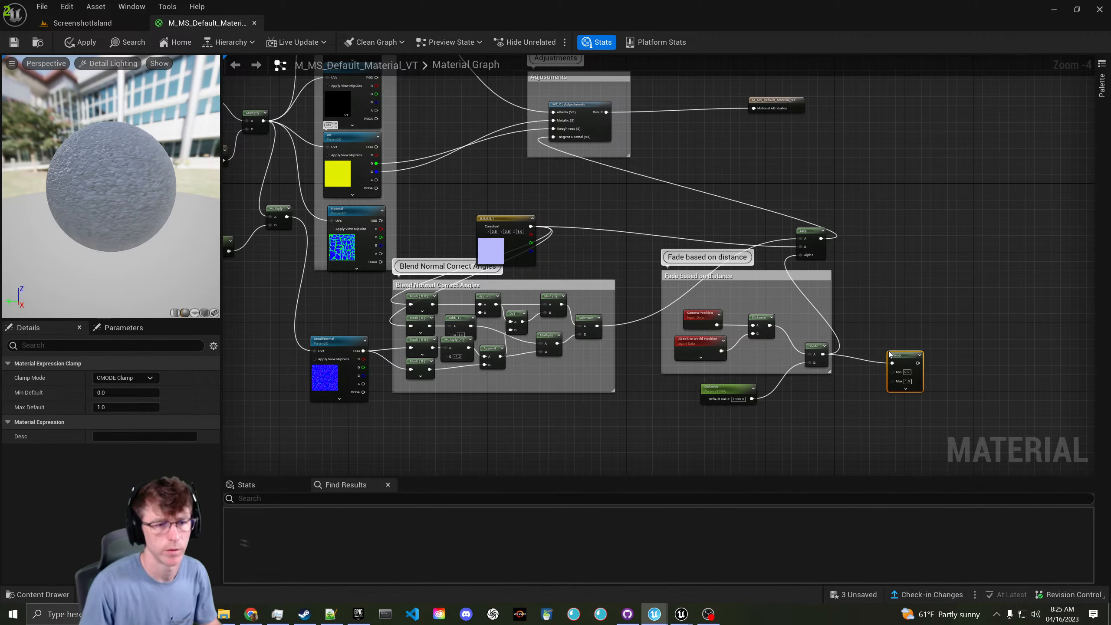
pyautogui.moveTo(919, 363); pyautogui.dragTo(809, 256)
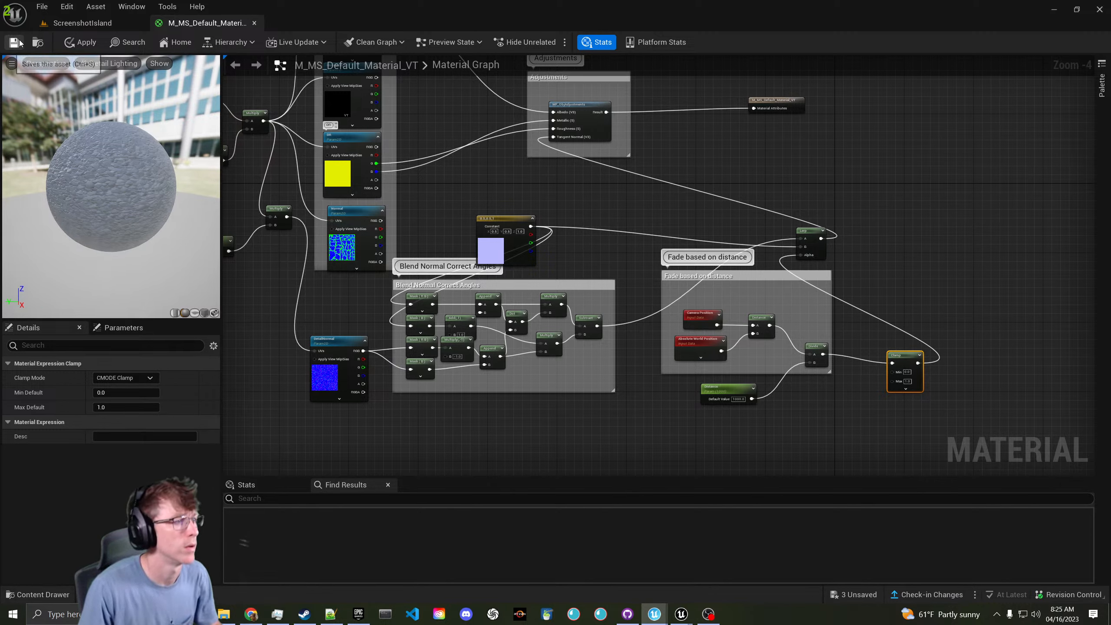
pyautogui.hotkey('ctrl', 's')
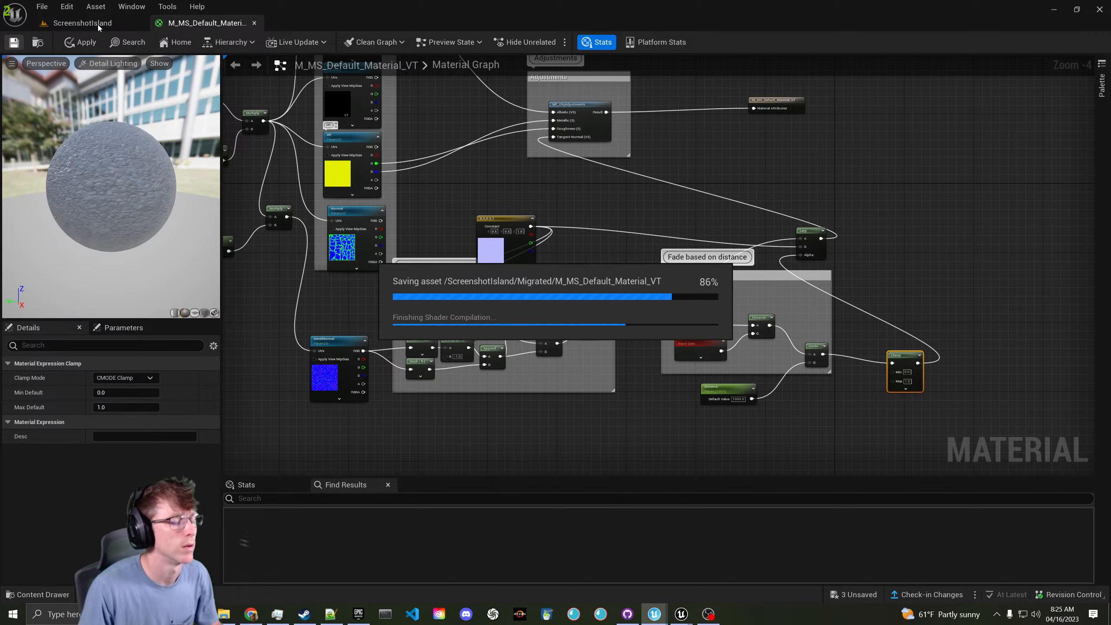
pyautogui.click(82, 23)
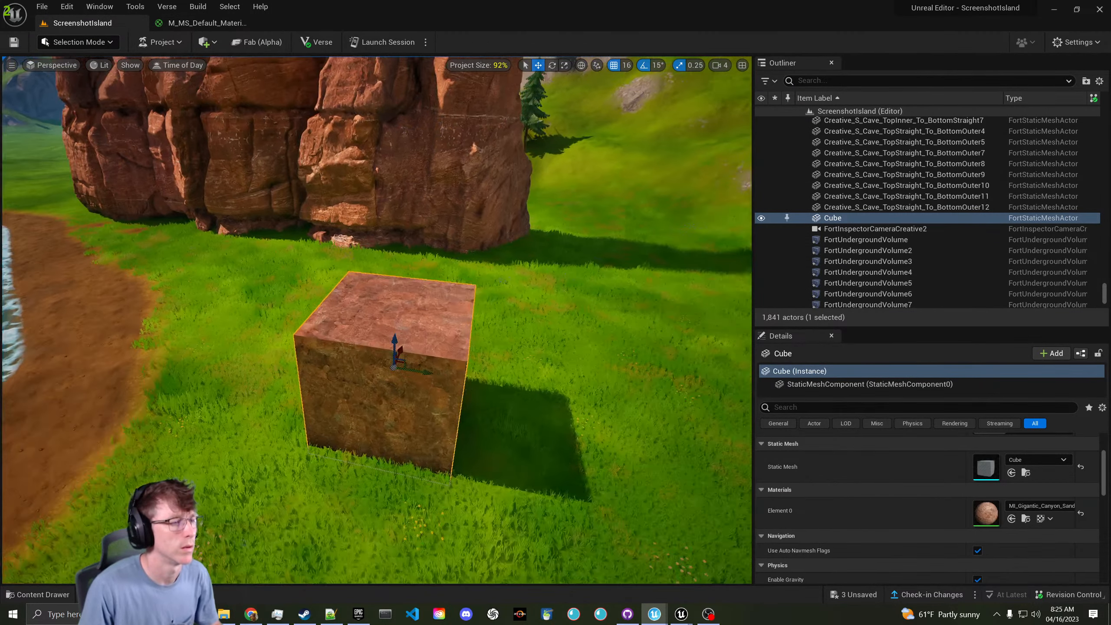
pyautogui.press('w')
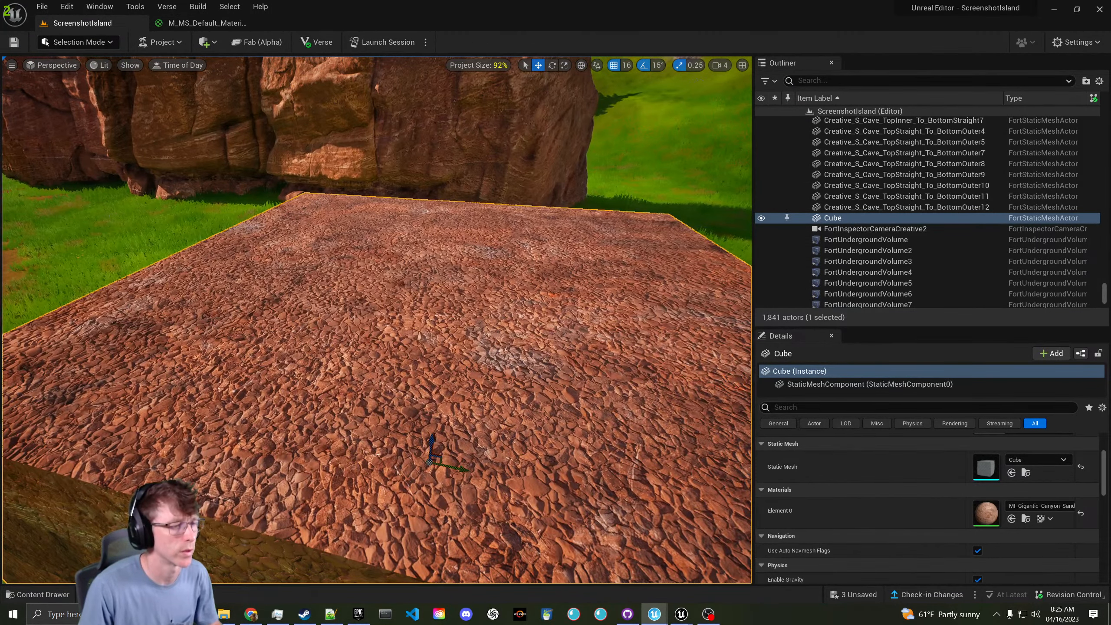
pyautogui.press('s')
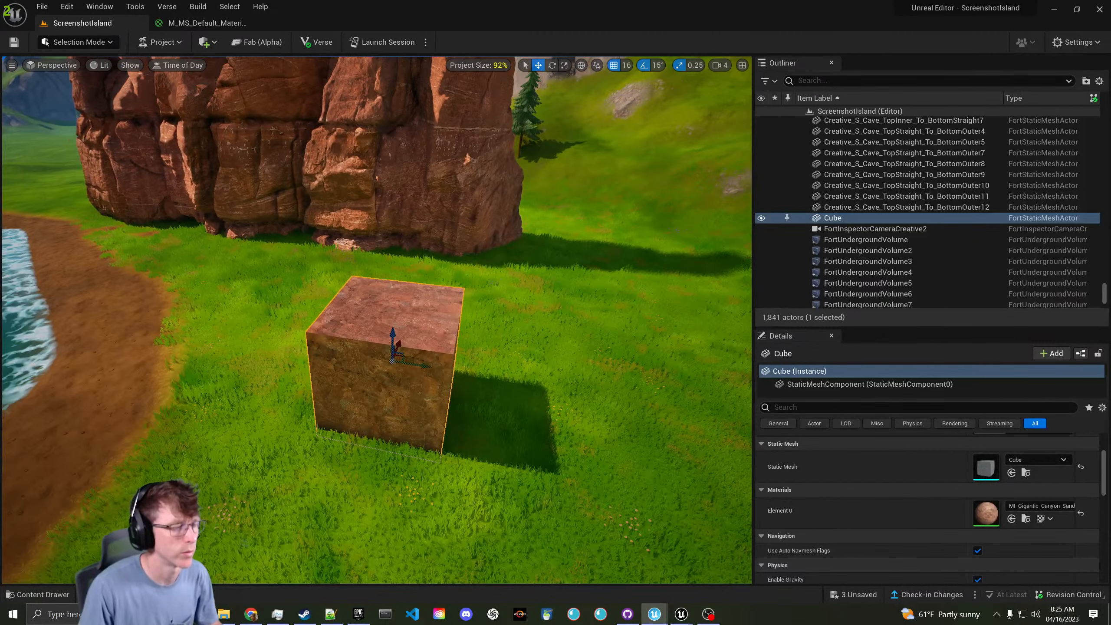
pyautogui.press('s')
pyautogui.press('w')
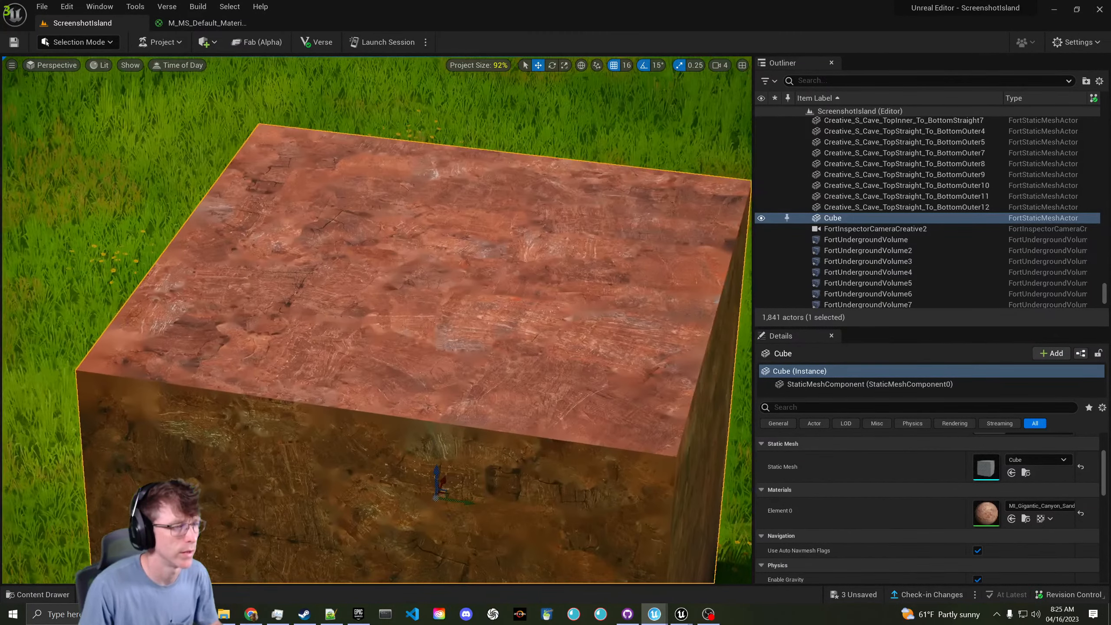
pyautogui.moveTo(377, 319); pyautogui.dragTo(383, 319, button='right')
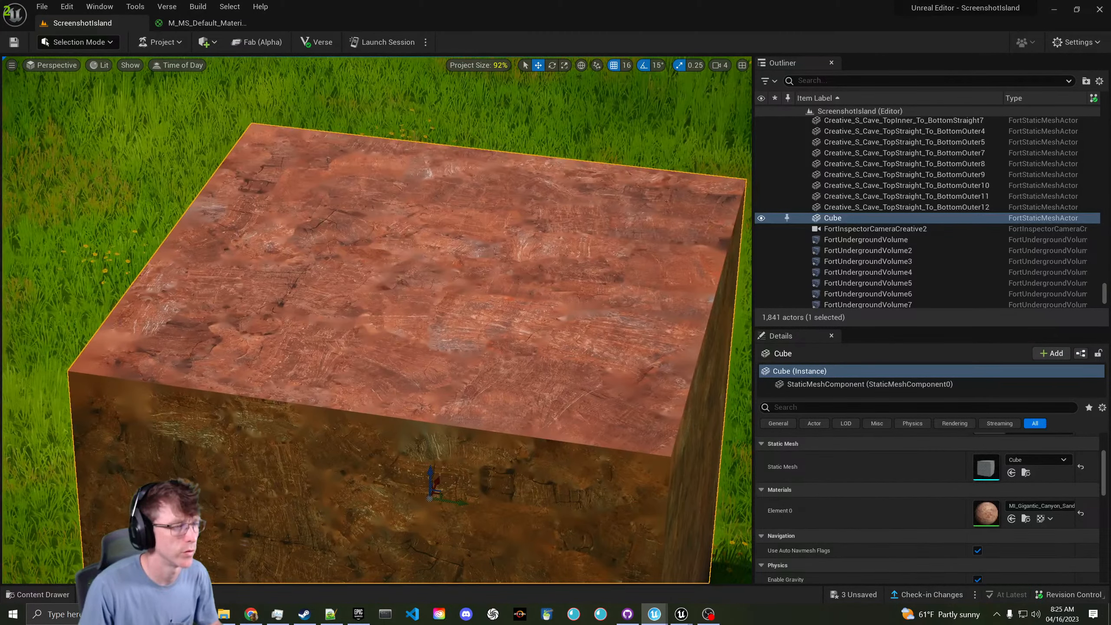
pyautogui.press('s')
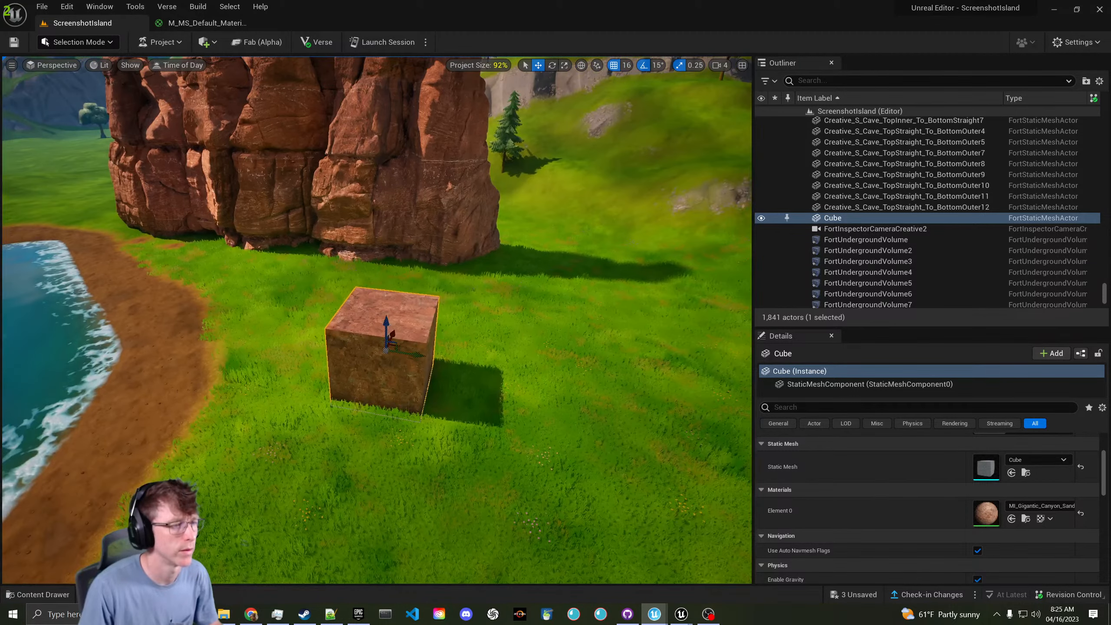
pyautogui.press('w')
pyautogui.press('w')
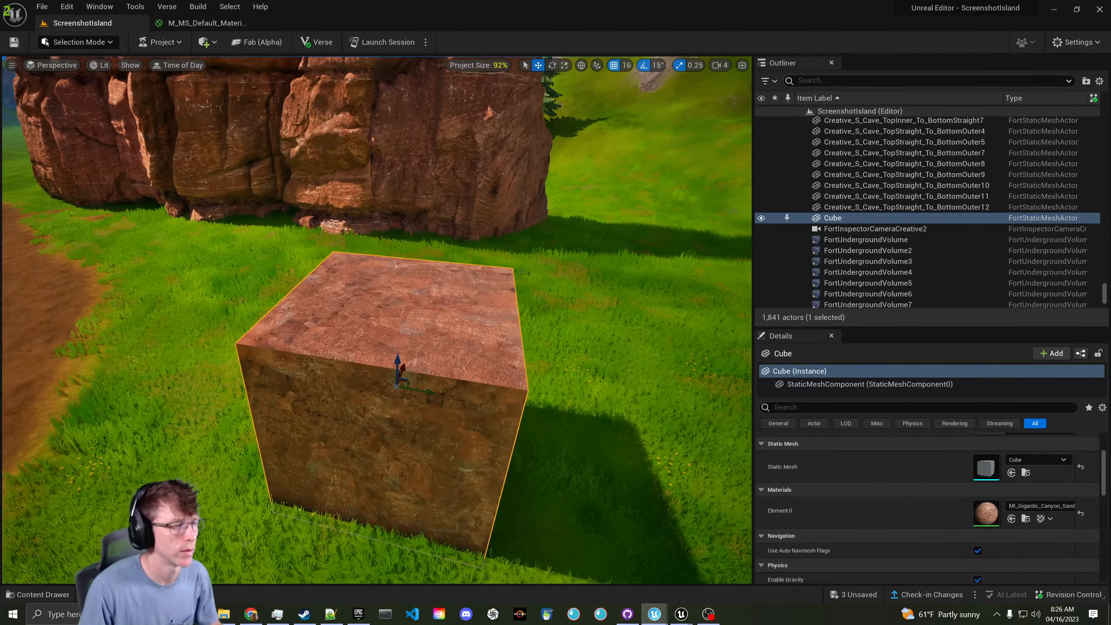
pyautogui.press('s')
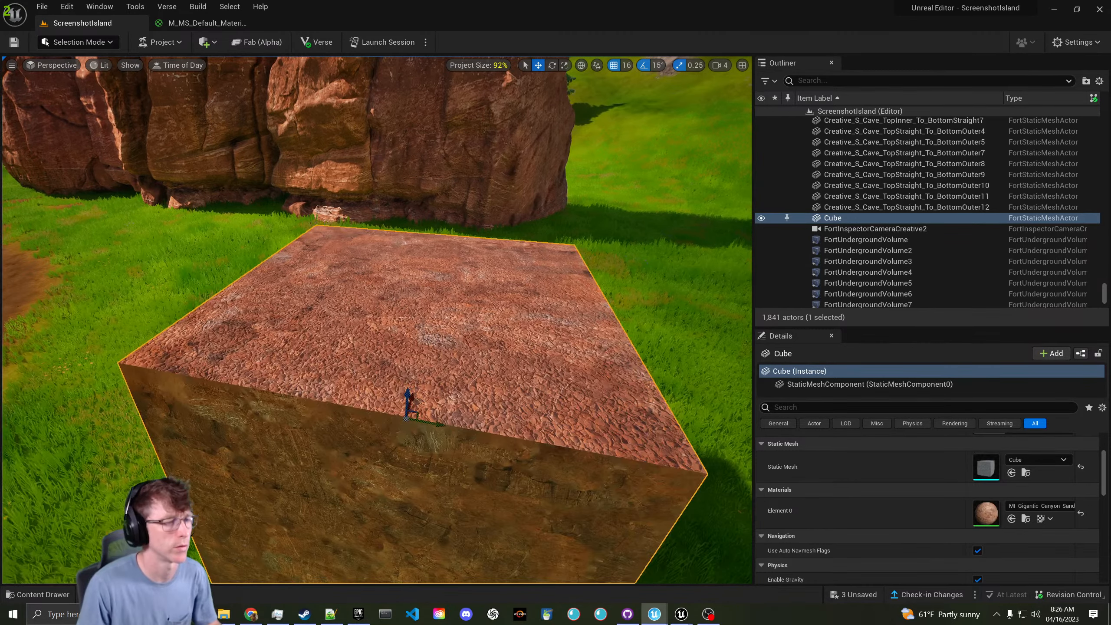
pyautogui.click(101, 65)
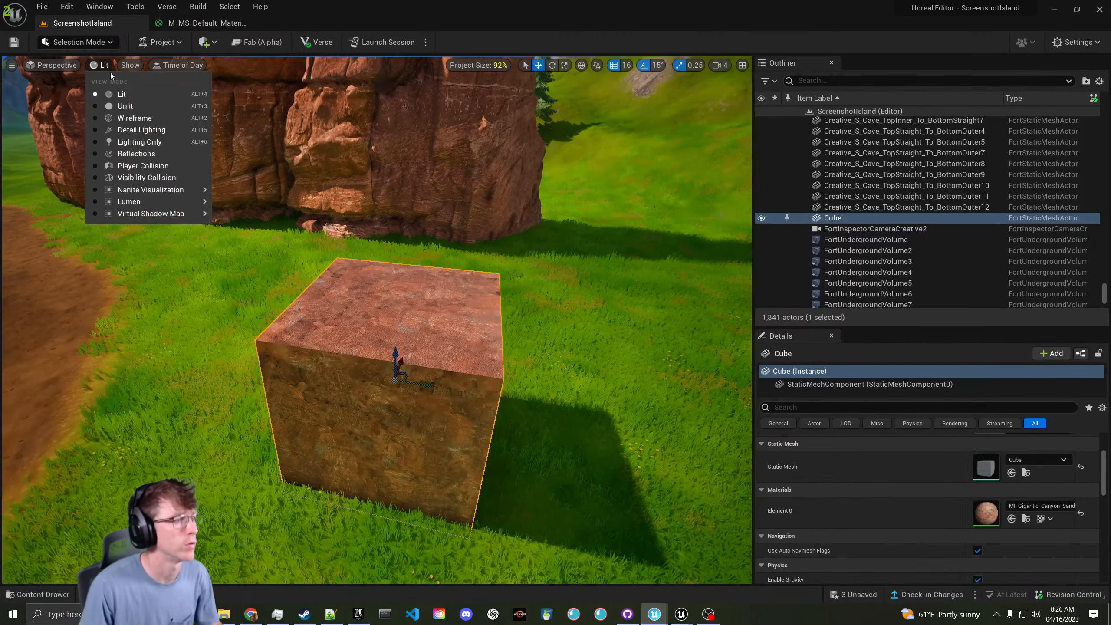
pyautogui.click(166, 134)
pyautogui.press('s')
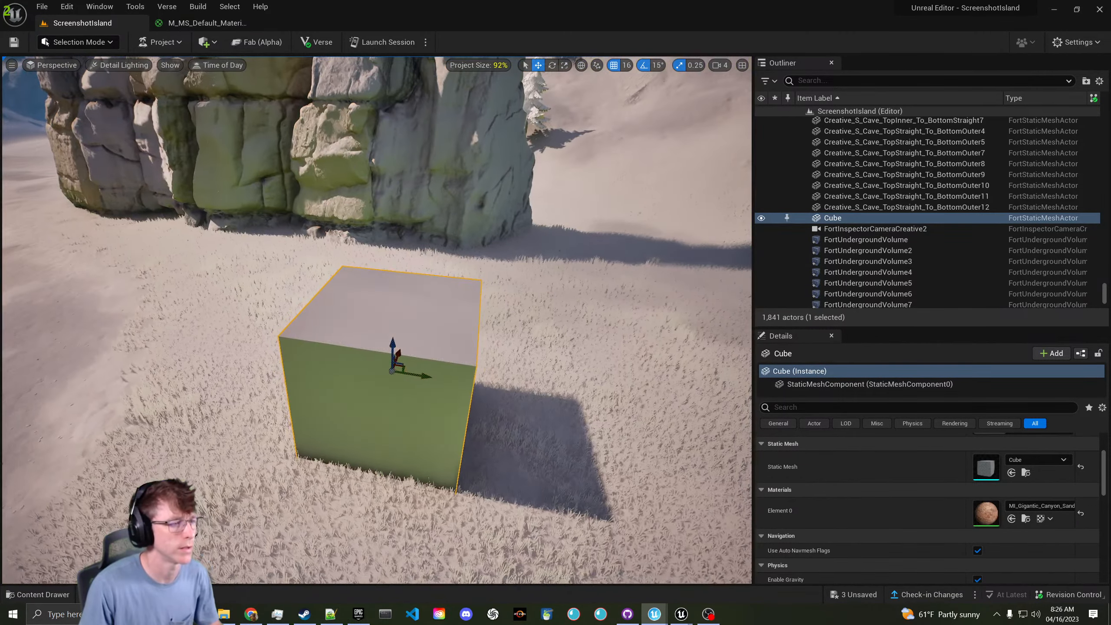
pyautogui.press('w')
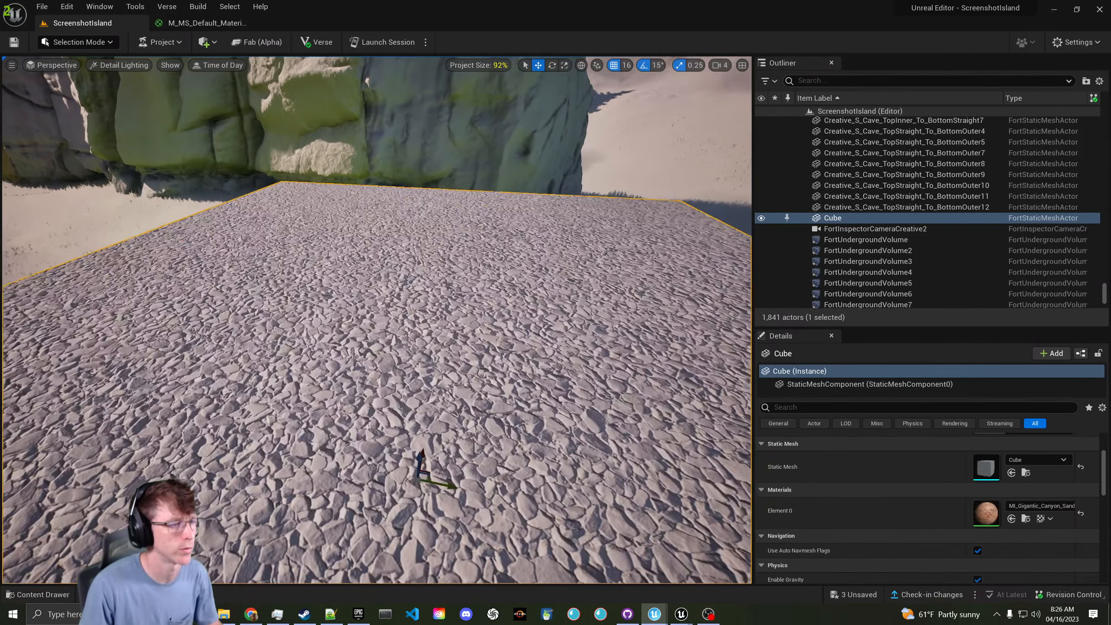
pyautogui.press('s')
pyautogui.press('s')
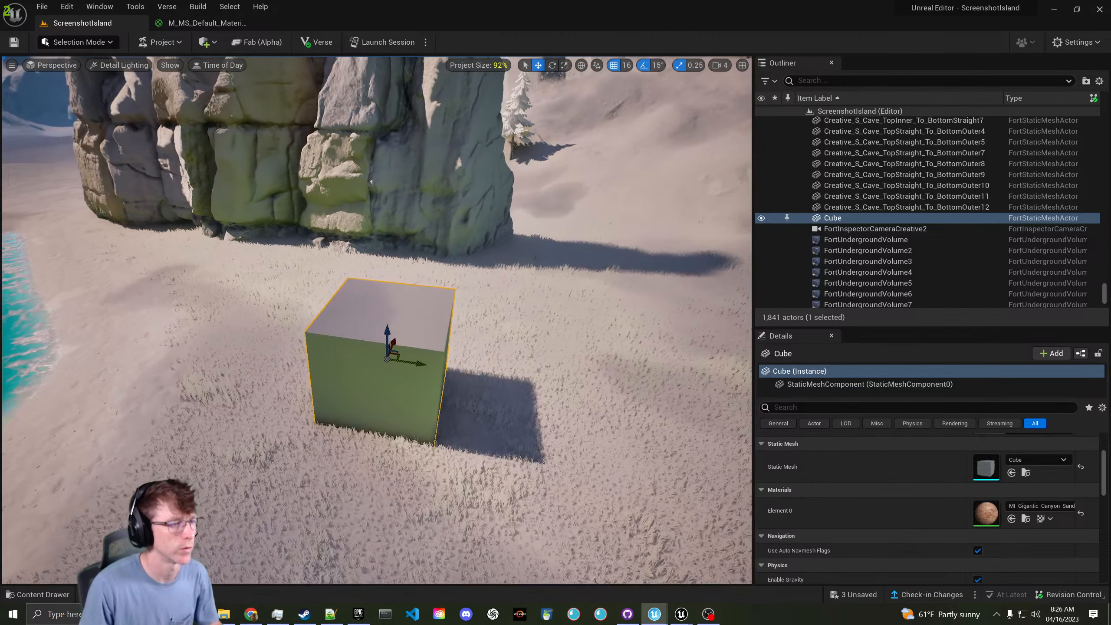
pyautogui.press('w')
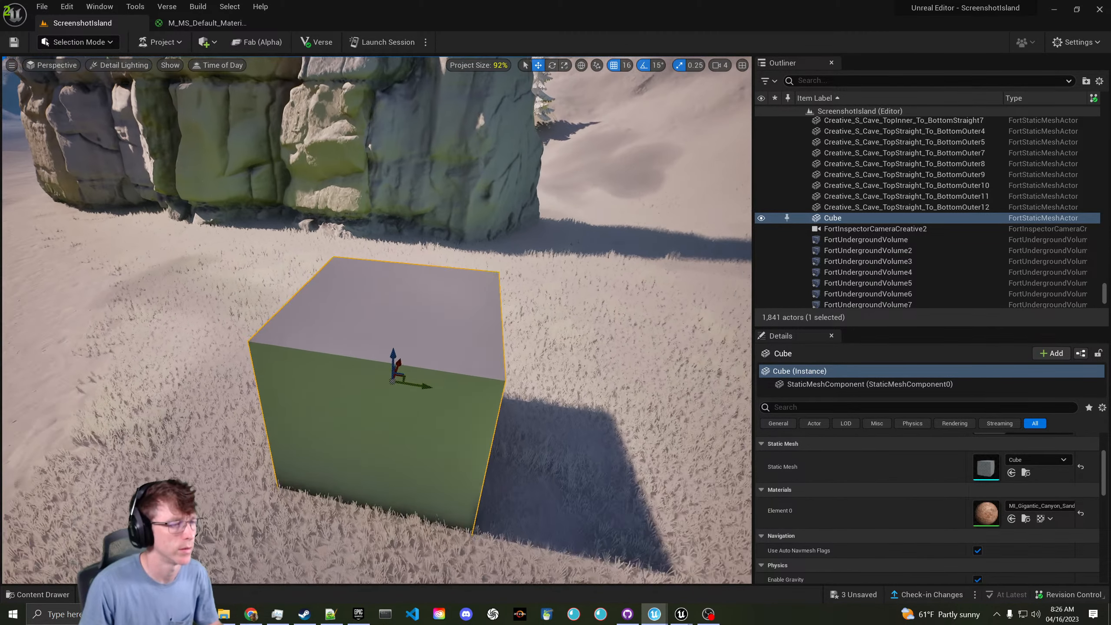
pyautogui.press('w')
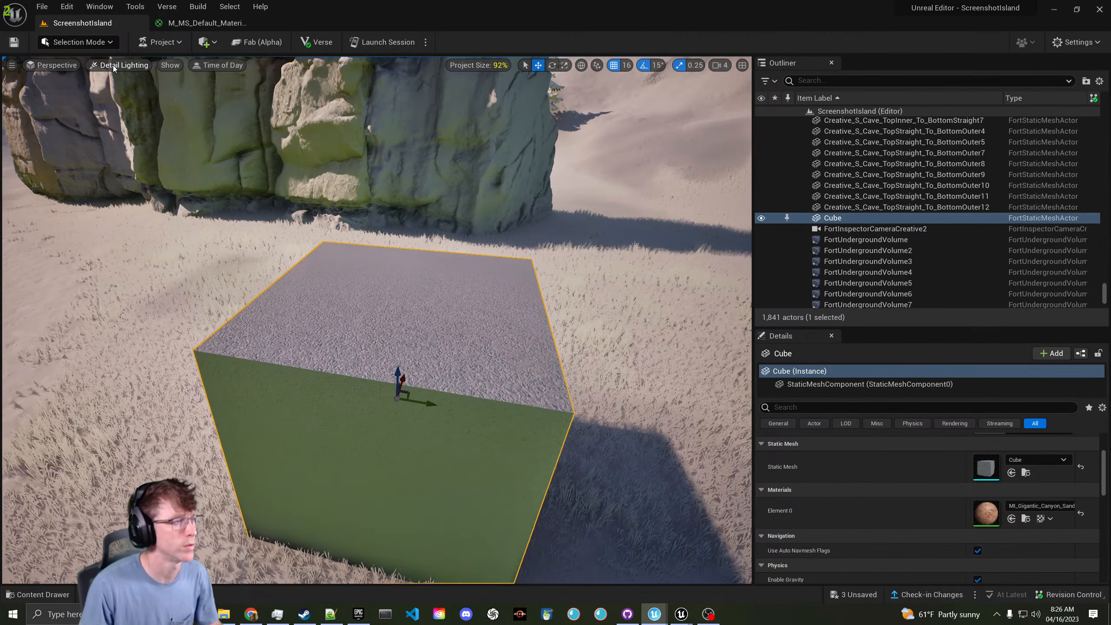
pyautogui.click(113, 65)
pyautogui.click(127, 93)
pyautogui.press('s')
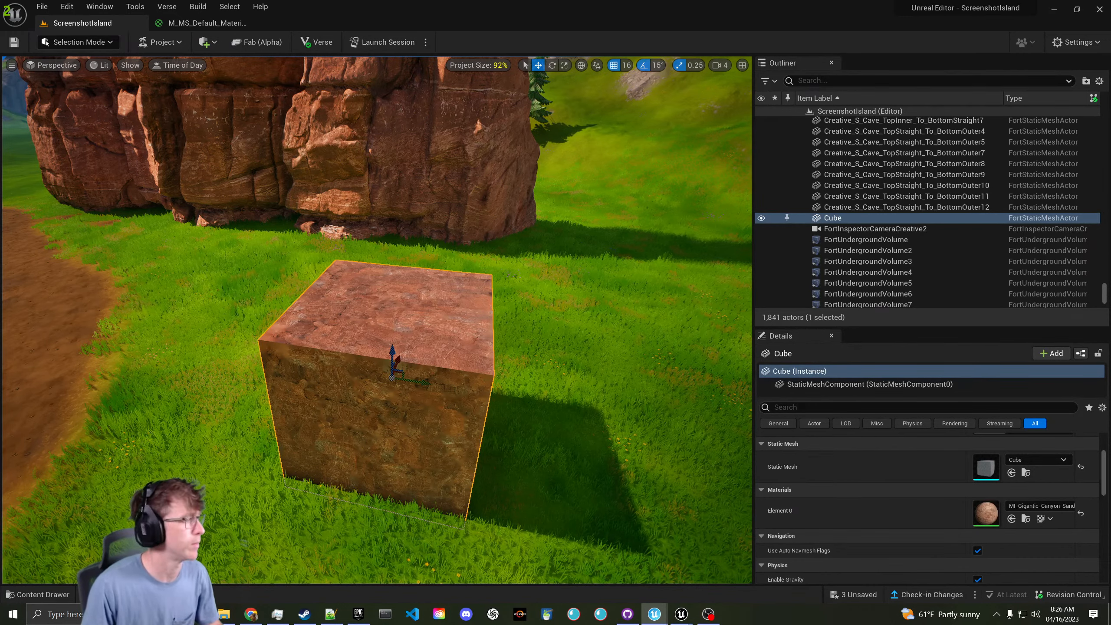
# - Change MI_Gigantic_Canyon's Distance from 1000 to 1500, then save and close the instance
pyautogui.moveTo(0, 102); pyautogui.dragTo(363, 102)
pyautogui.doubleClick(363, 103)
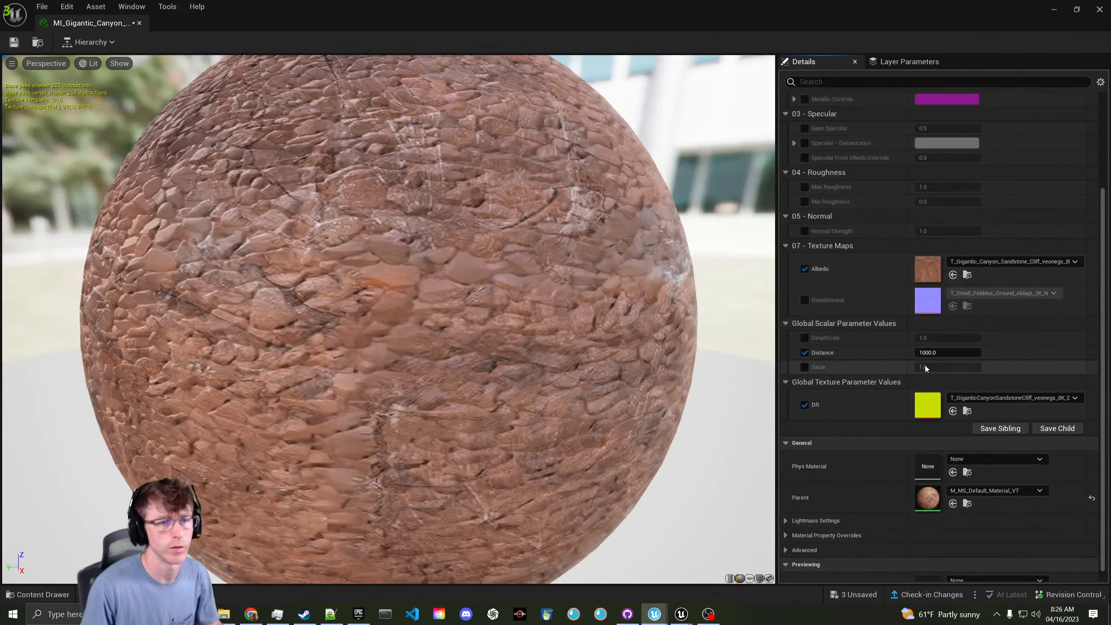
pyautogui.click(934, 353)
pyautogui.write('1500')
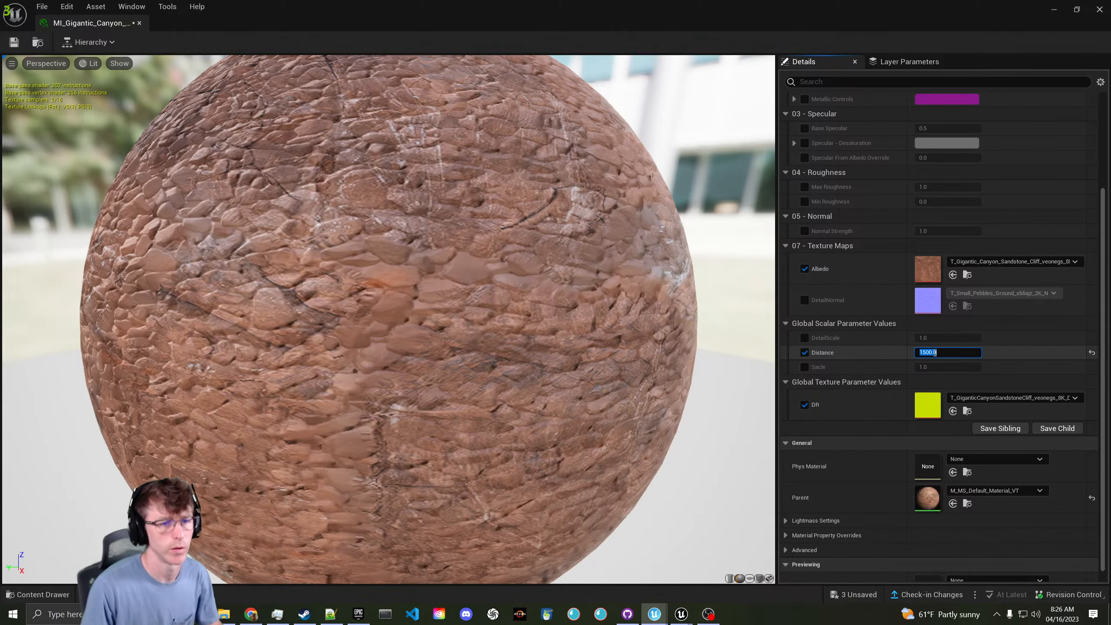
pyautogui.press('Return')
pyautogui.click(13, 42)
pyautogui.click(138, 23)
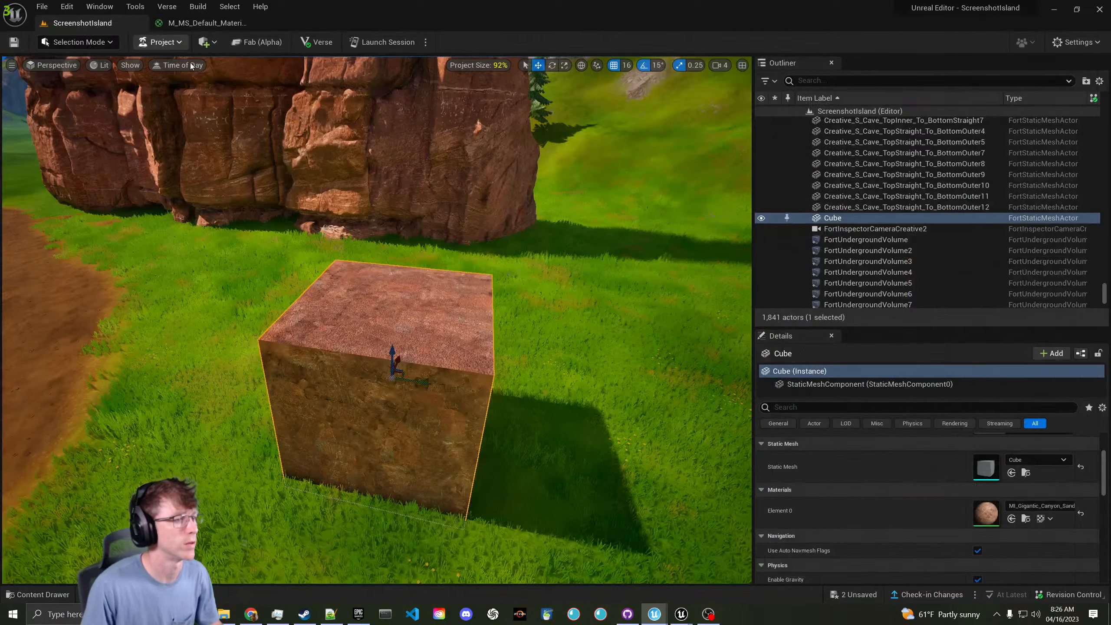
# - Fly up along the cliff face to check its texture
pyautogui.press('w')
pyautogui.moveTo(376, 319); pyautogui.dragTo(339, 289, button='right')
pyautogui.press('w')
pyautogui.press('w')
pyautogui.press('s')
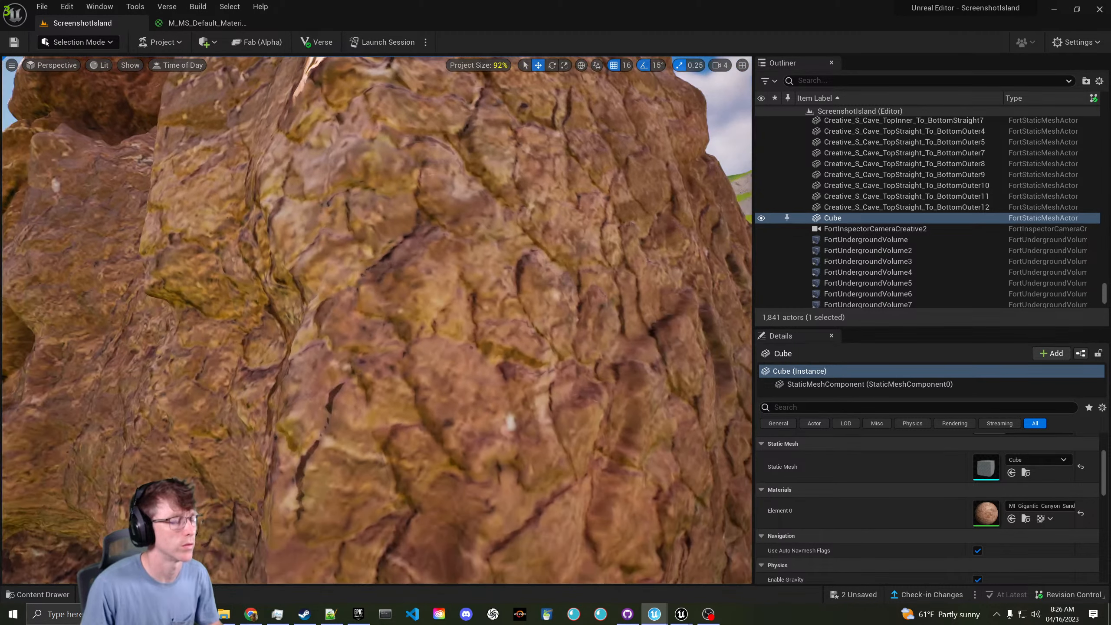
pyautogui.click(224, 20)
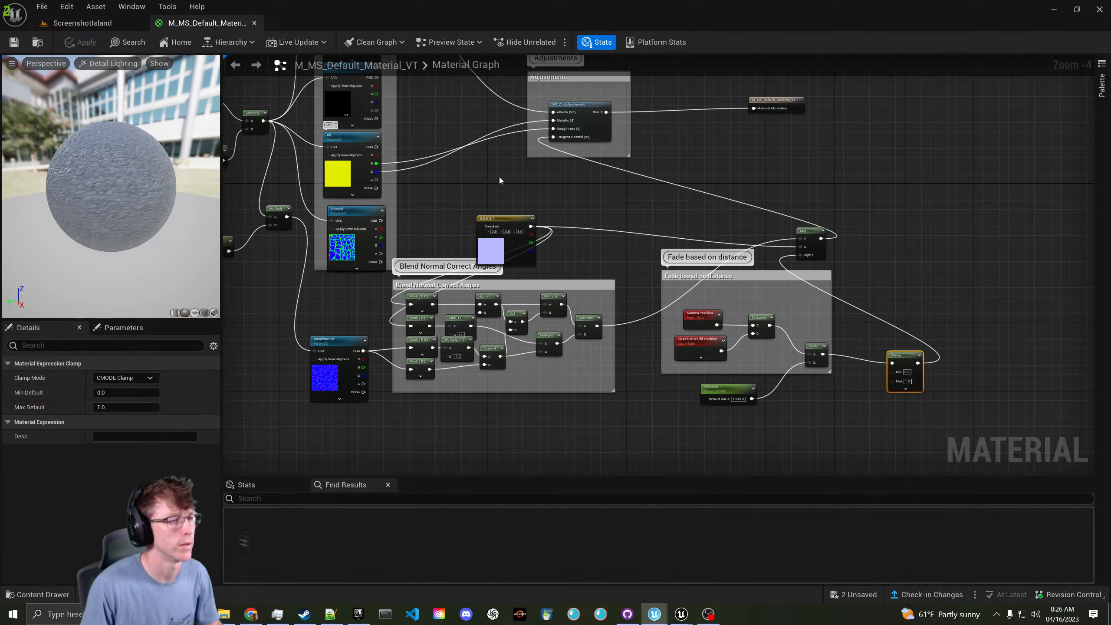
# - Add an Object Radius node to the material graph
pyautogui.moveTo(499, 180); pyautogui.dragTo(501, 234, button='right')
pyautogui.moveTo(378, 211); pyautogui.dragTo(438, 169, button='right')
pyautogui.moveTo(446, 129); pyautogui.dragTo(413, 218)
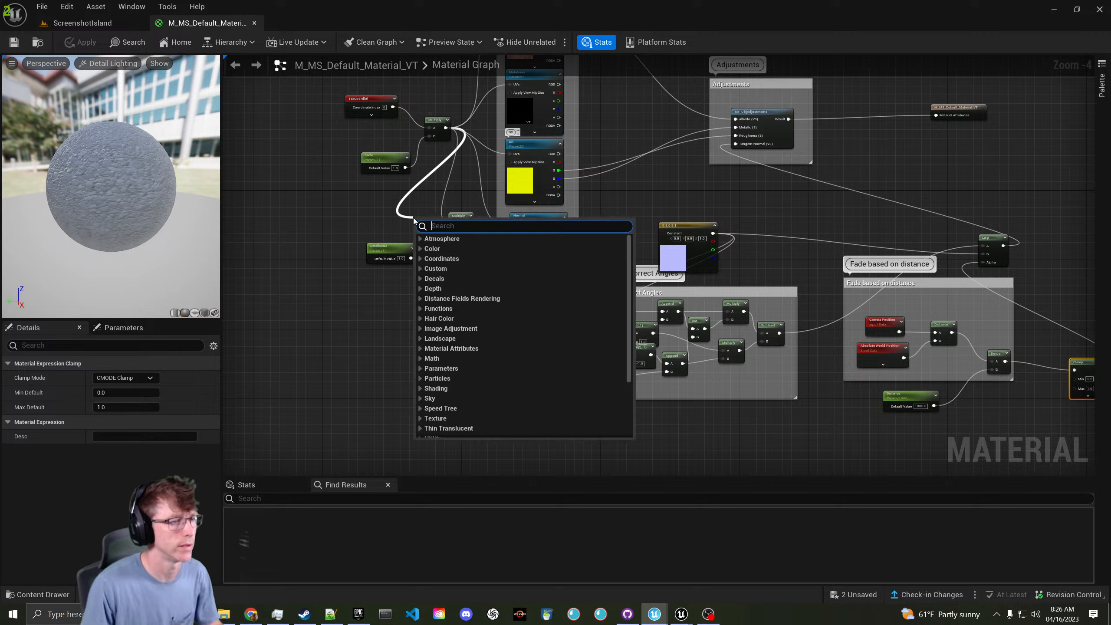
pyautogui.write('objec')
pyautogui.press('BackSpace')
pyautogui.press('BackSpace')
pyautogui.press('BackSpace')
pyautogui.press('BackSpace')
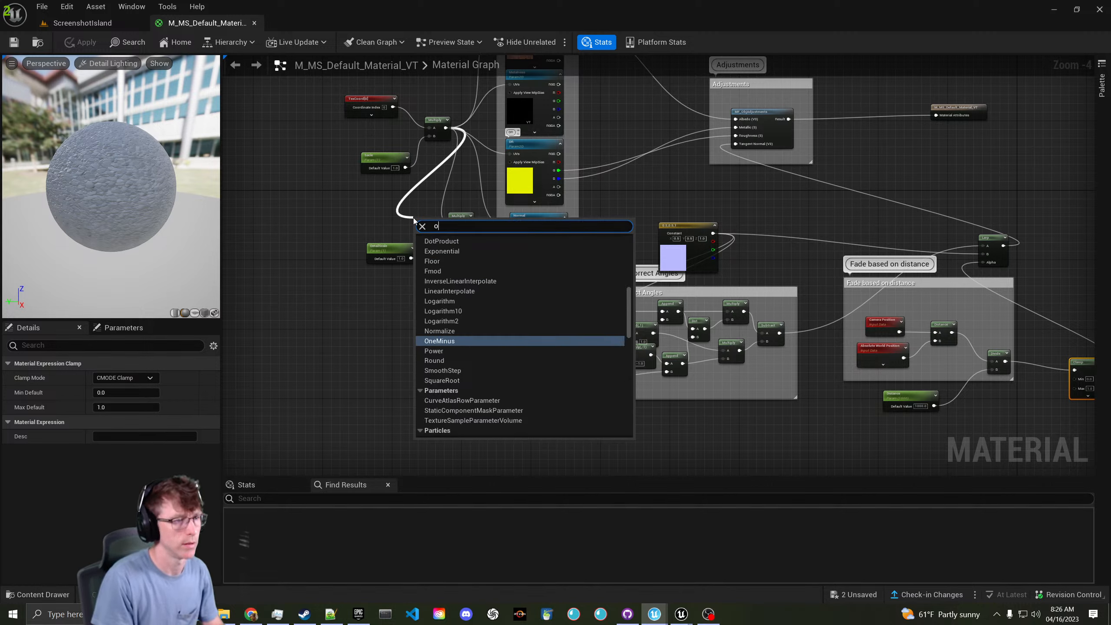
pyautogui.rightClick(356, 205)
pyautogui.write('radius')
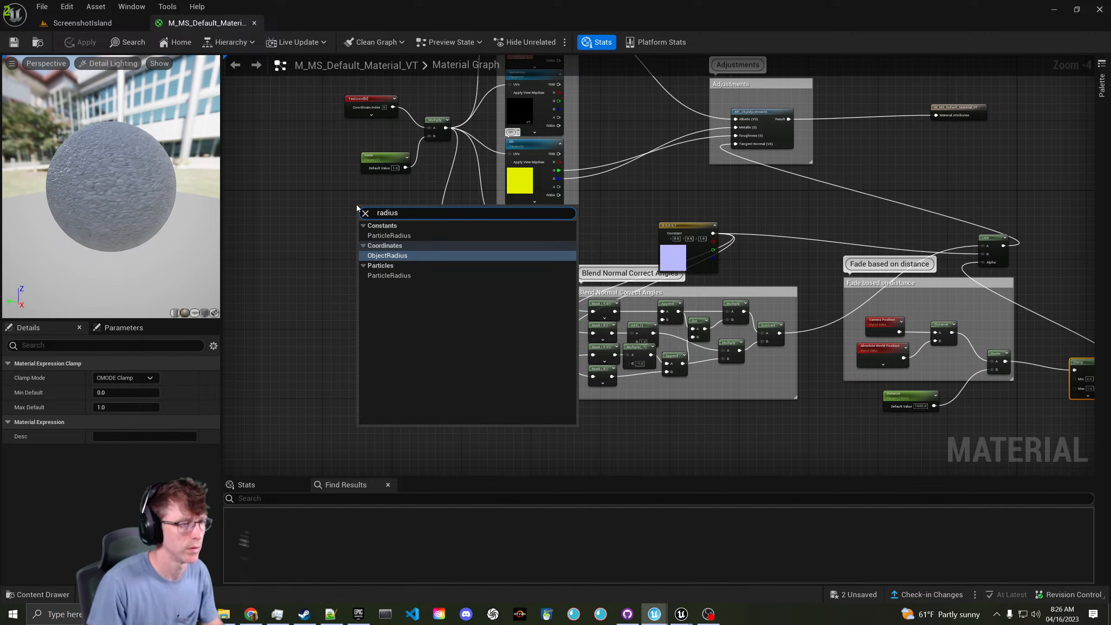
pyautogui.press('Return')
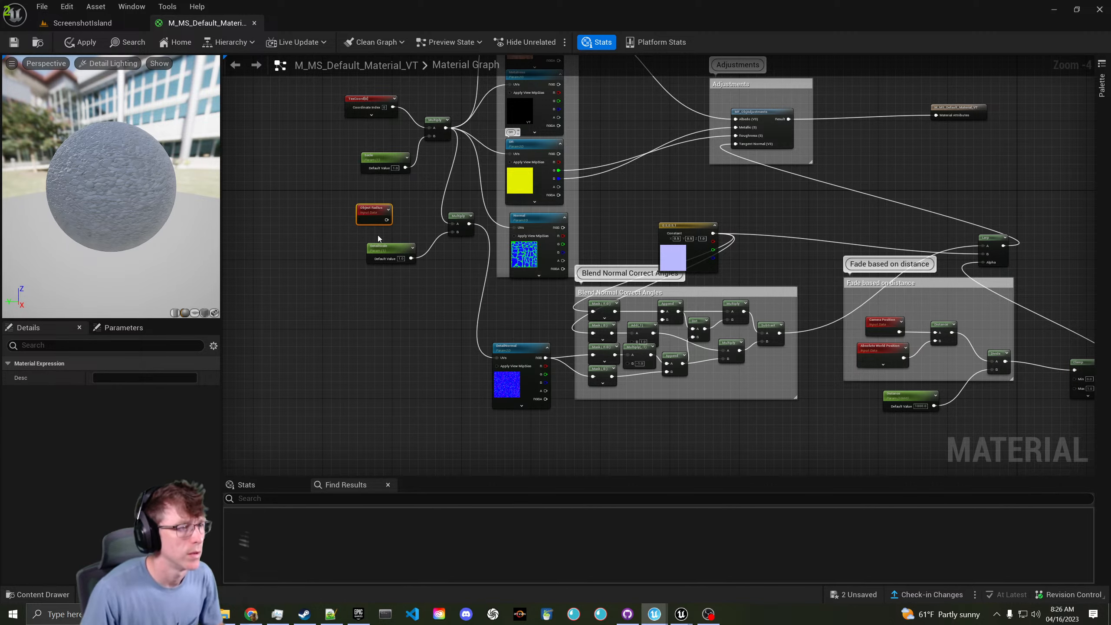
# - Feed Object Radius into a new Multiply node, save the material, and return to the island
pyautogui.moveTo(386, 219); pyautogui.dragTo(411, 231)
pyautogui.write('multiply')
pyautogui.press('Return')
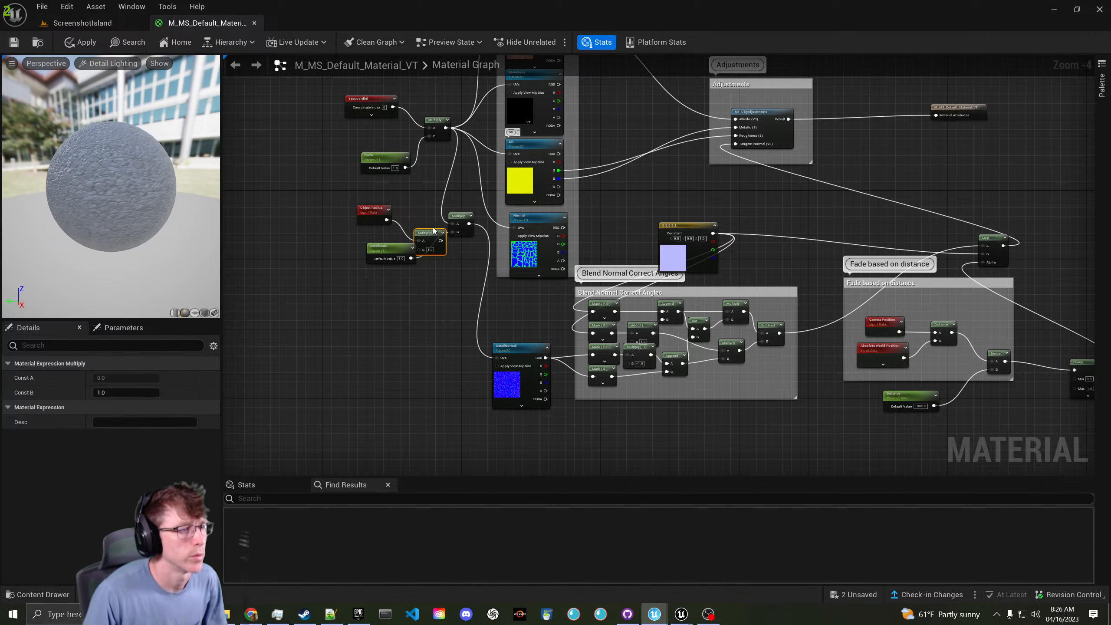
pyautogui.moveTo(446, 126); pyautogui.dragTo(458, 224)
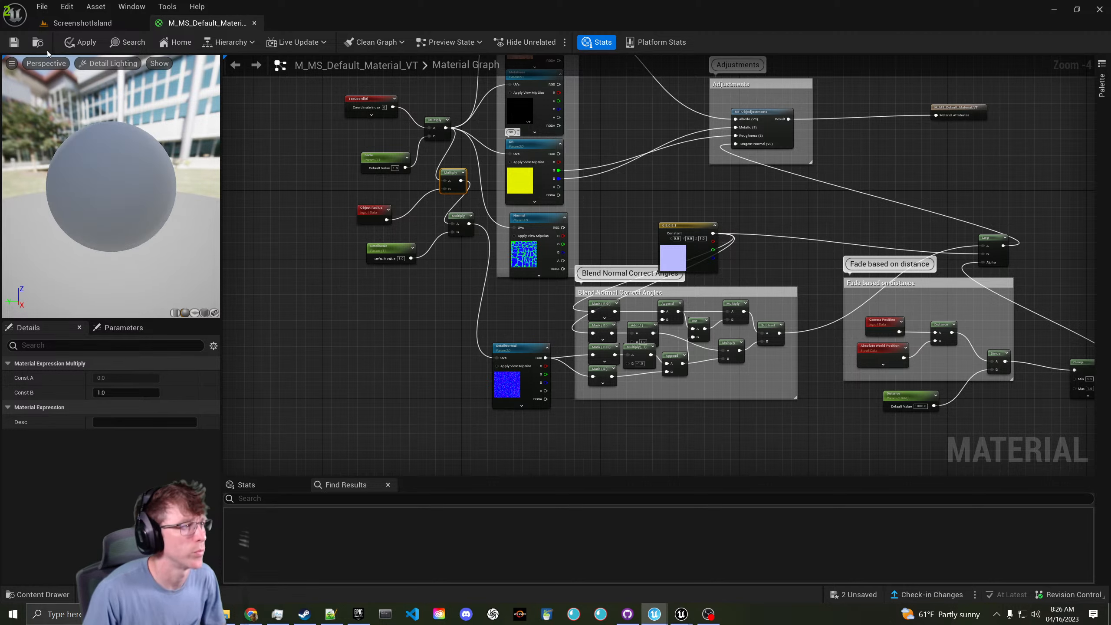
pyautogui.click(13, 47)
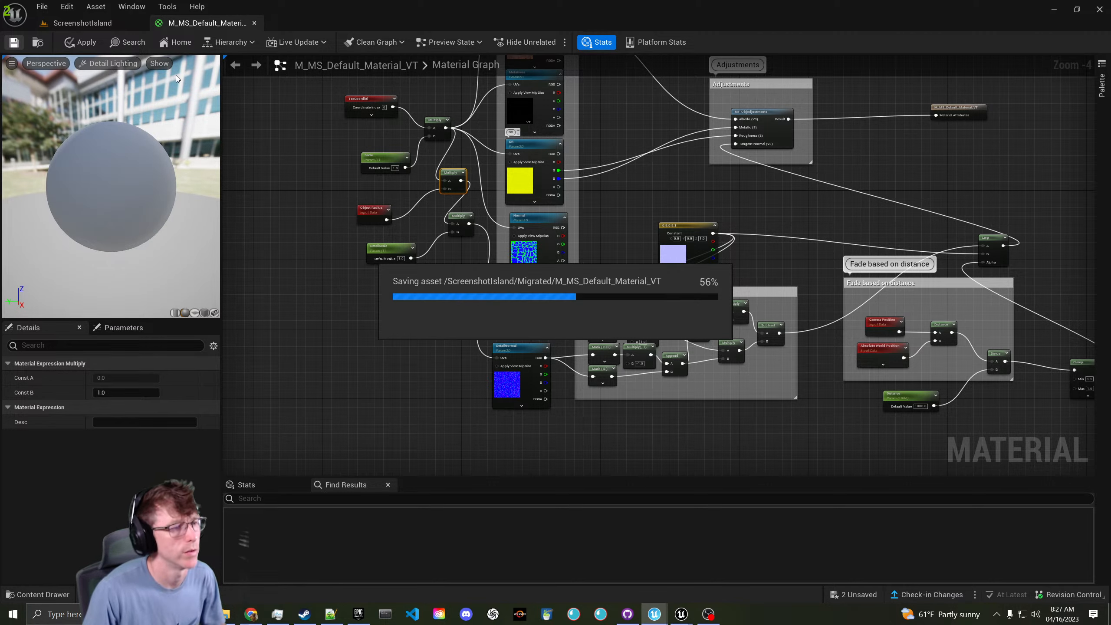
pyautogui.click(115, 22)
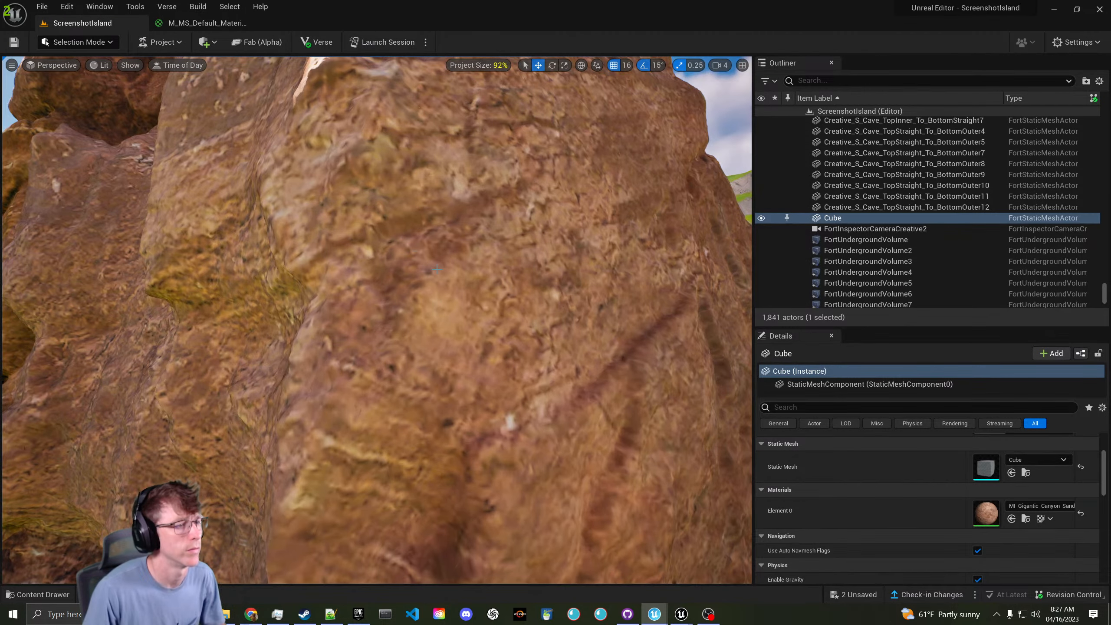
# - Add a Divide node fed by the UV Multiply output
pyautogui.press('s')
pyautogui.press('w')
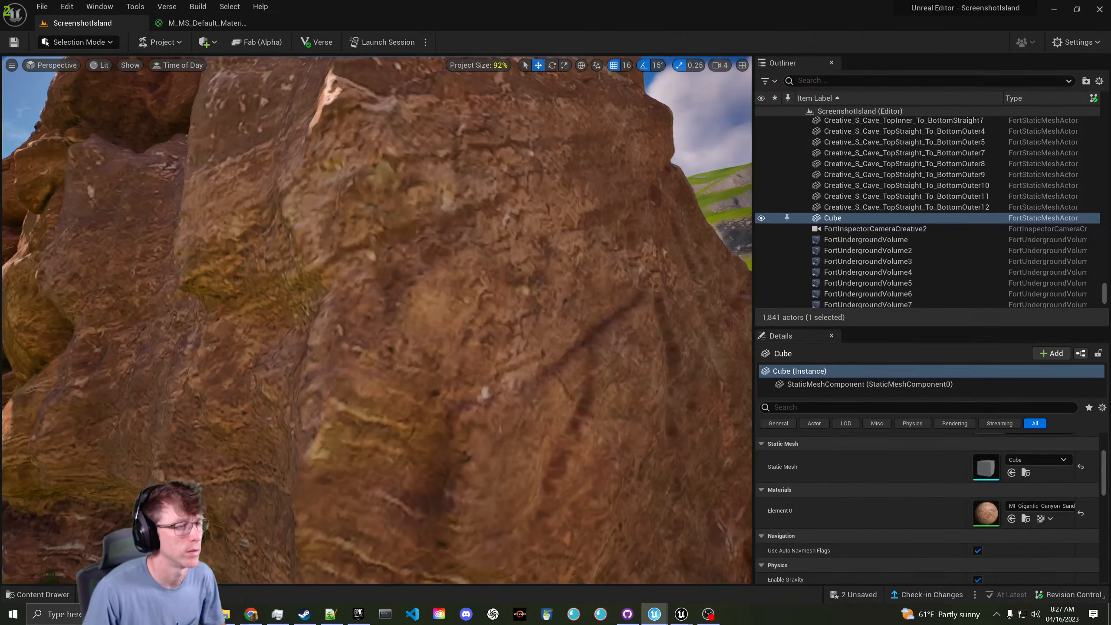
pyautogui.press('s')
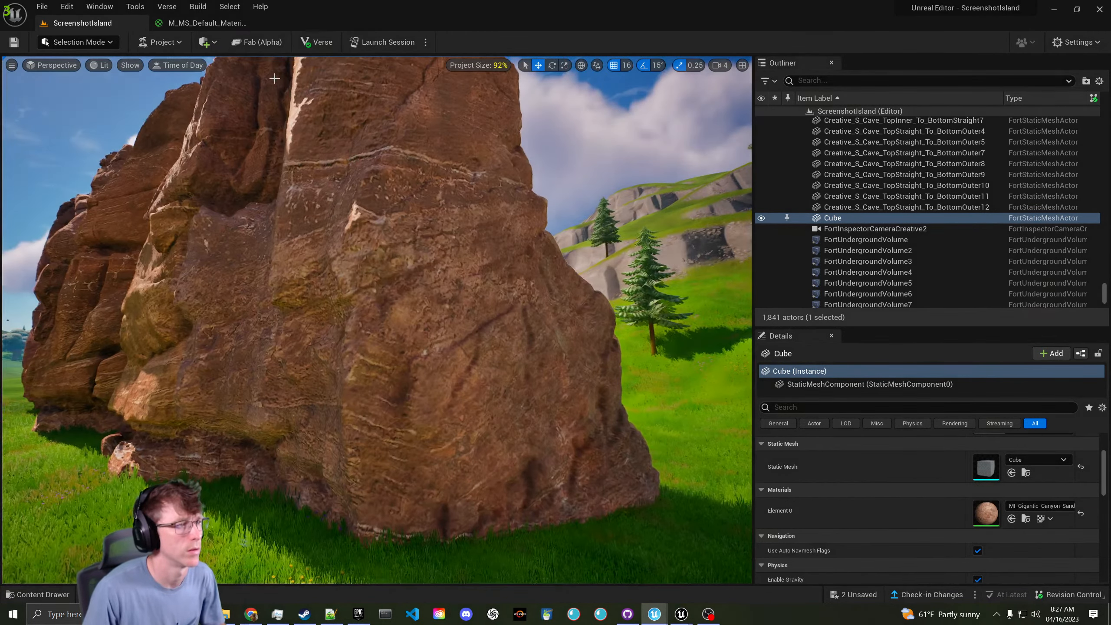
pyautogui.click(224, 24)
pyautogui.scroll(3, 435, 167)
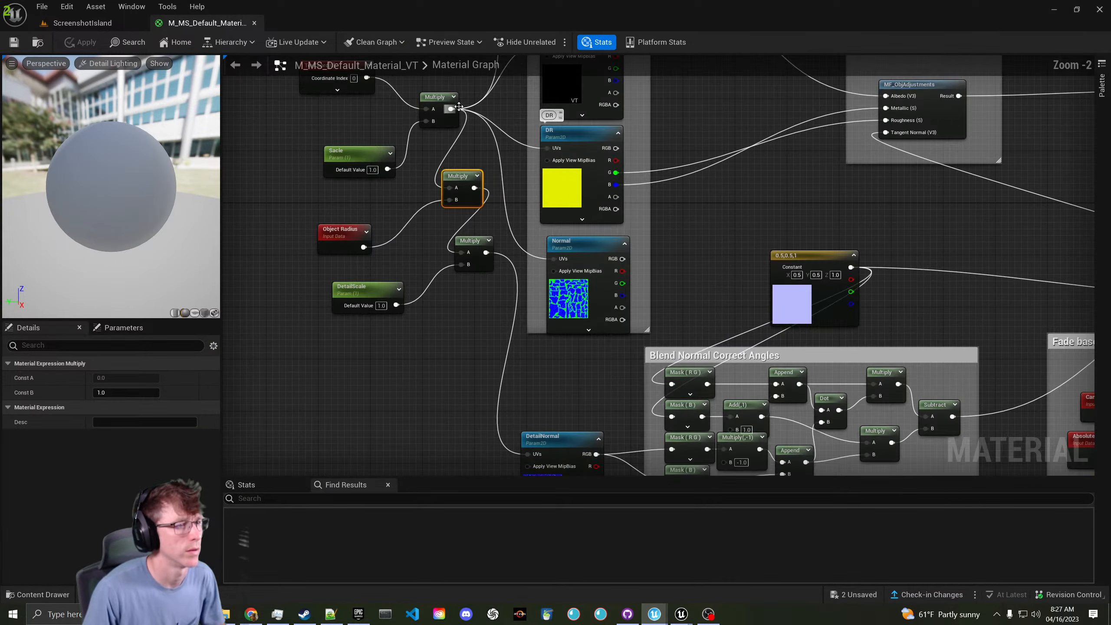
pyautogui.moveTo(455, 111); pyautogui.dragTo(451, 158)
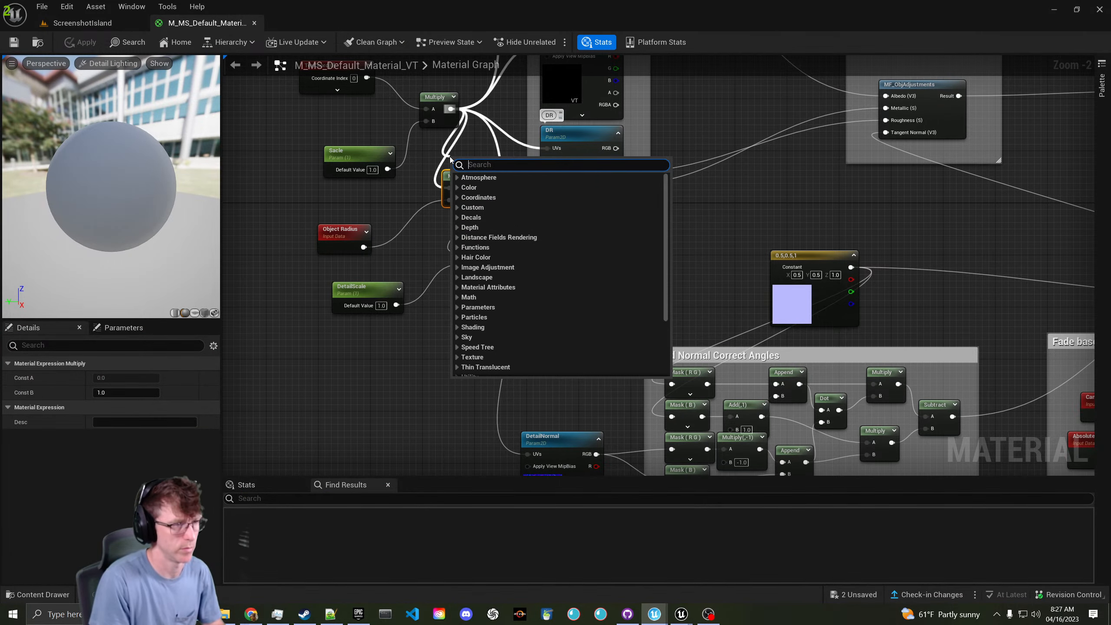
pyautogui.write('divide')
pyautogui.press('Return')
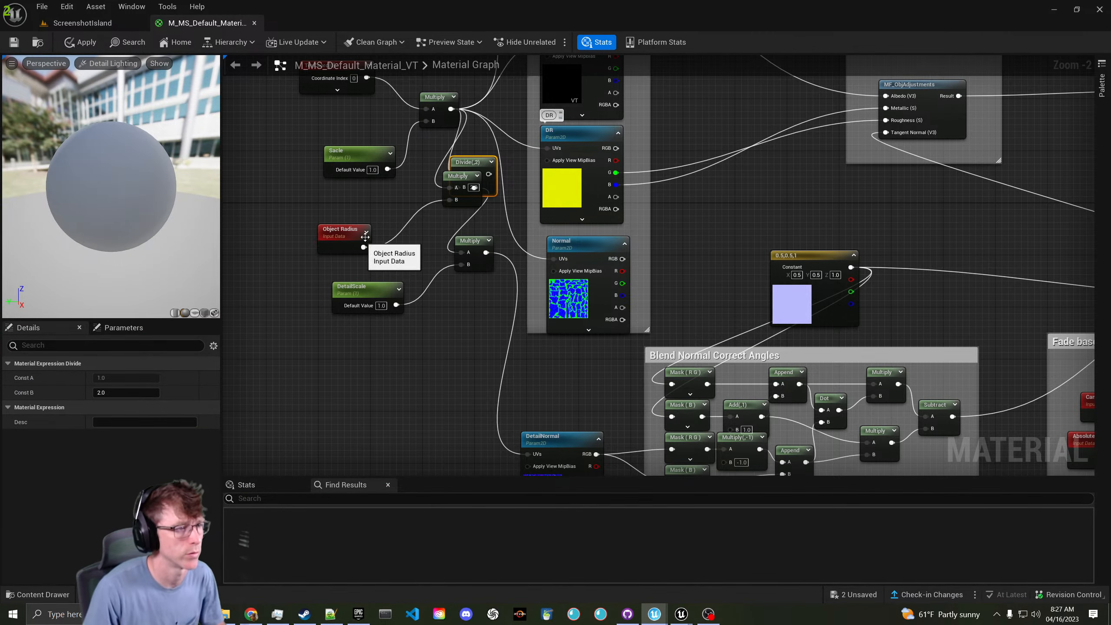
# - Wire Object Radius into the Divide's B input and tidy the Multiply nodes
pyautogui.moveTo(460, 181); pyautogui.dragTo(433, 241)
pyautogui.moveTo(363, 248); pyautogui.dragTo(419, 207)
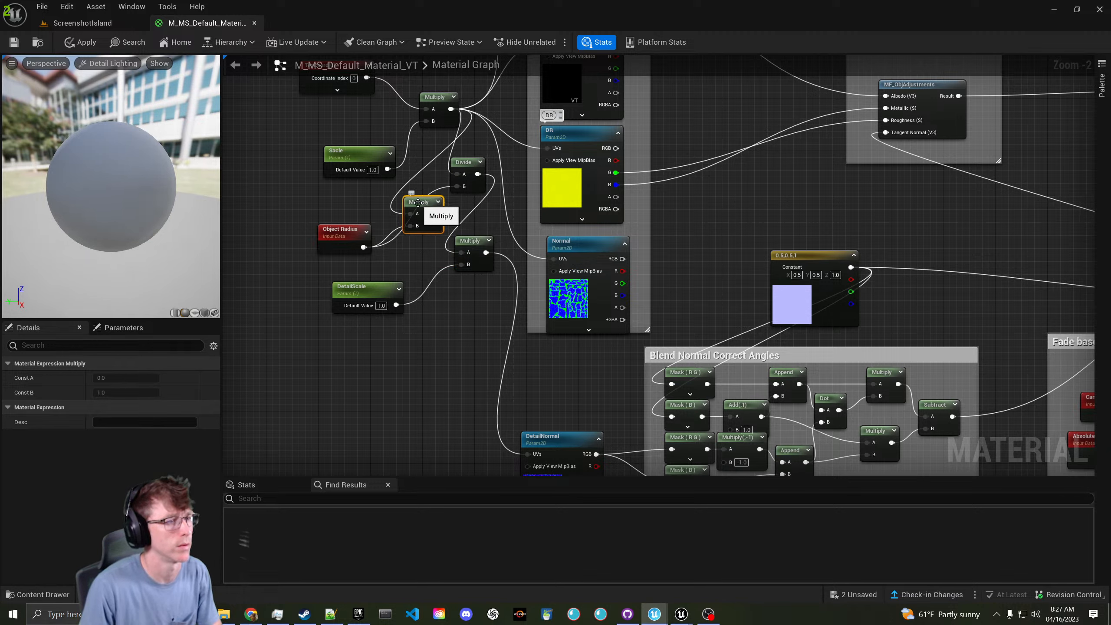
pyautogui.moveTo(453, 121); pyautogui.dragTo(460, 253)
pyautogui.moveTo(420, 203); pyautogui.dragTo(432, 215)
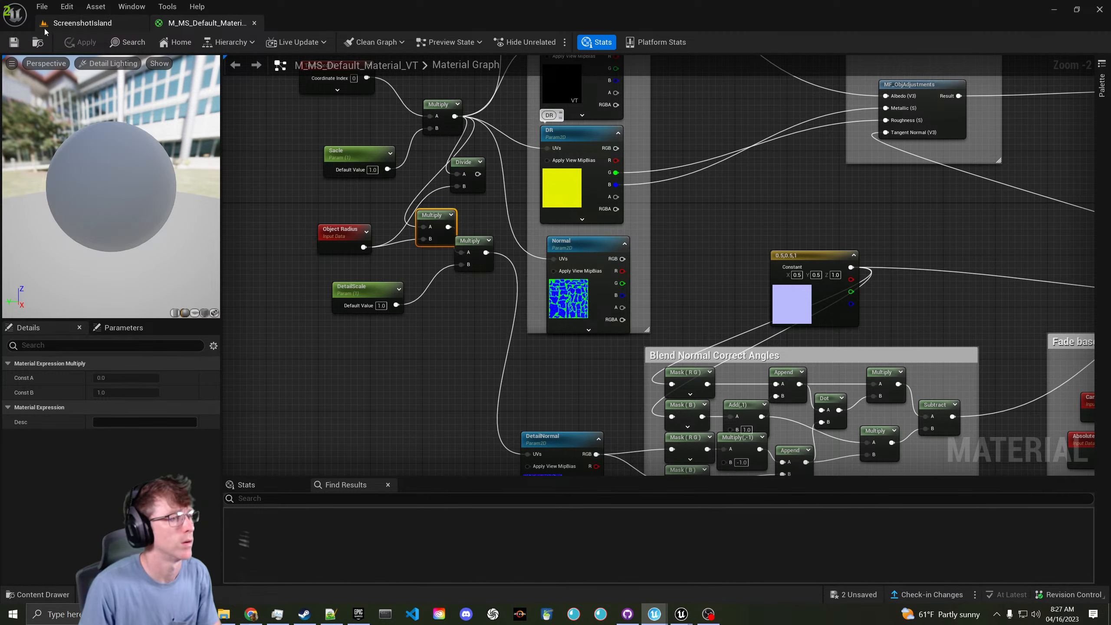
pyautogui.click(96, 24)
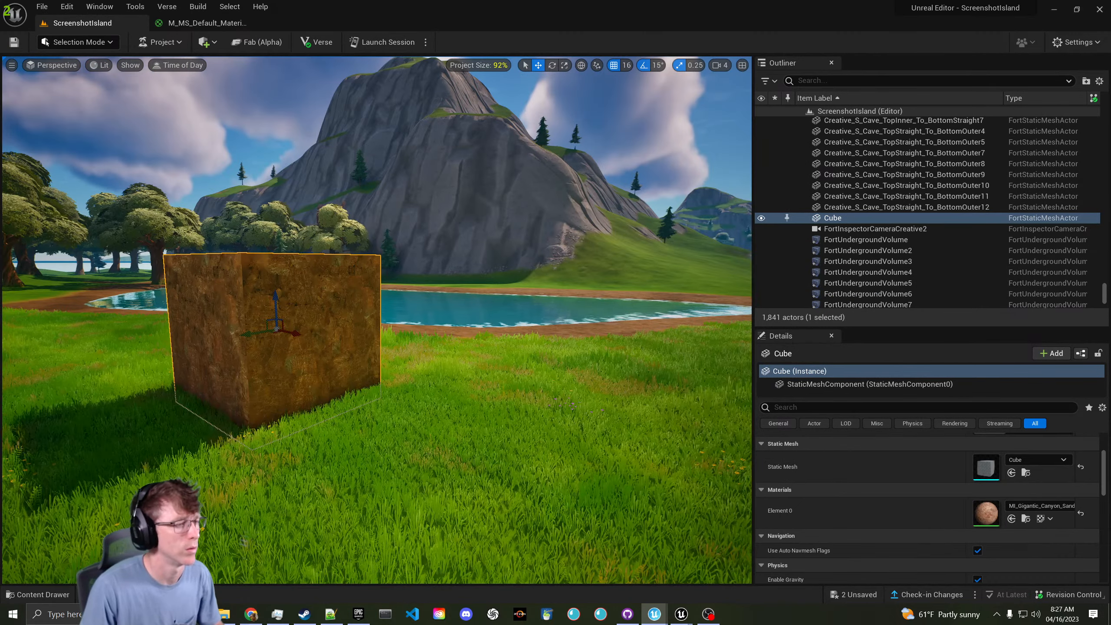
# - Compare the cube's top-face texture up close against the material graph's texture nodes
pyautogui.press('w')
pyautogui.moveTo(351, 167); pyautogui.dragTo(210, 142, button='right')
pyautogui.press('a')
pyautogui.click(215, 24)
pyautogui.moveTo(254, 173); pyautogui.dragTo(547, 284, button='right')
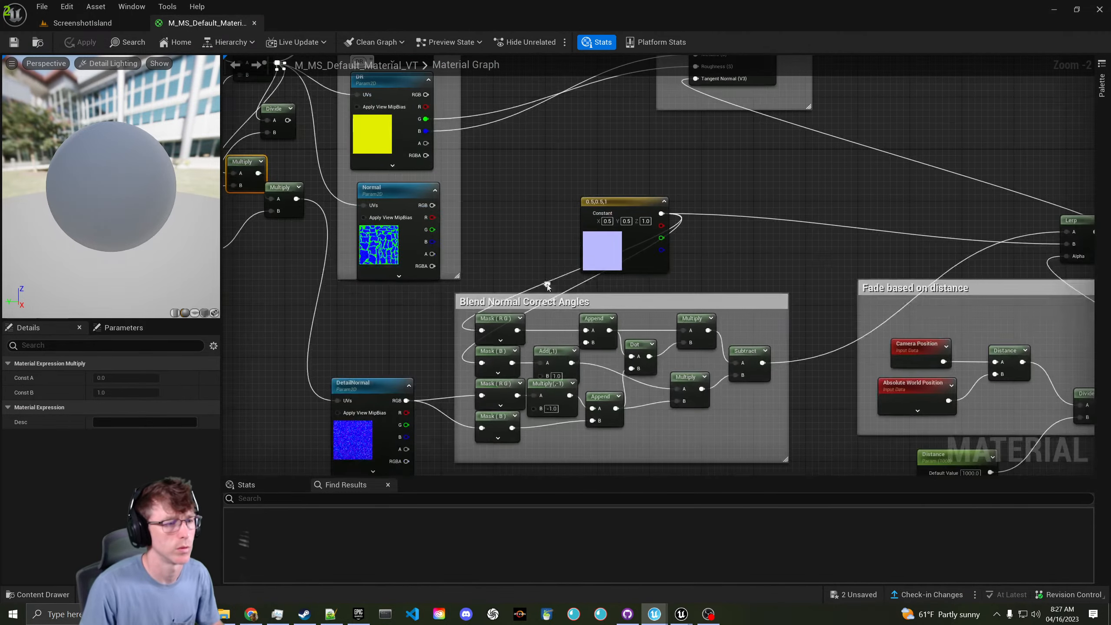
pyautogui.click(115, 26)
pyautogui.press('s')
pyautogui.moveTo(376, 280)
pyautogui.mouseDown(button='right')
pyautogui.moveTo(367, 271)
pyautogui.moveTo(385, 294)
pyautogui.mouseUp(button='right')
pyautogui.press('w')
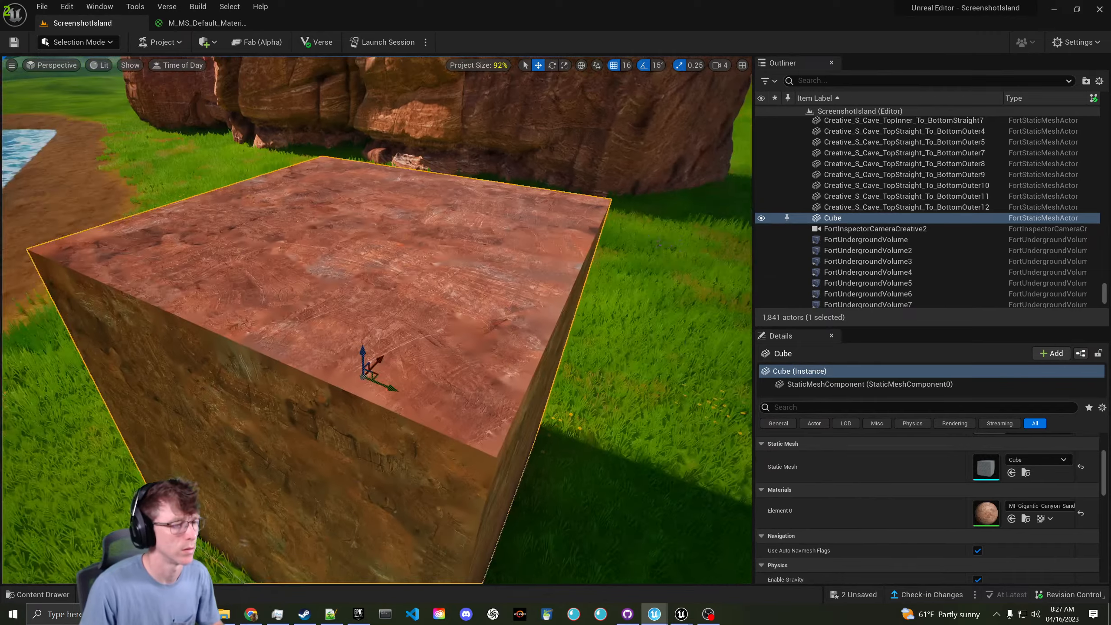
pyautogui.press('w')
pyautogui.press('s')
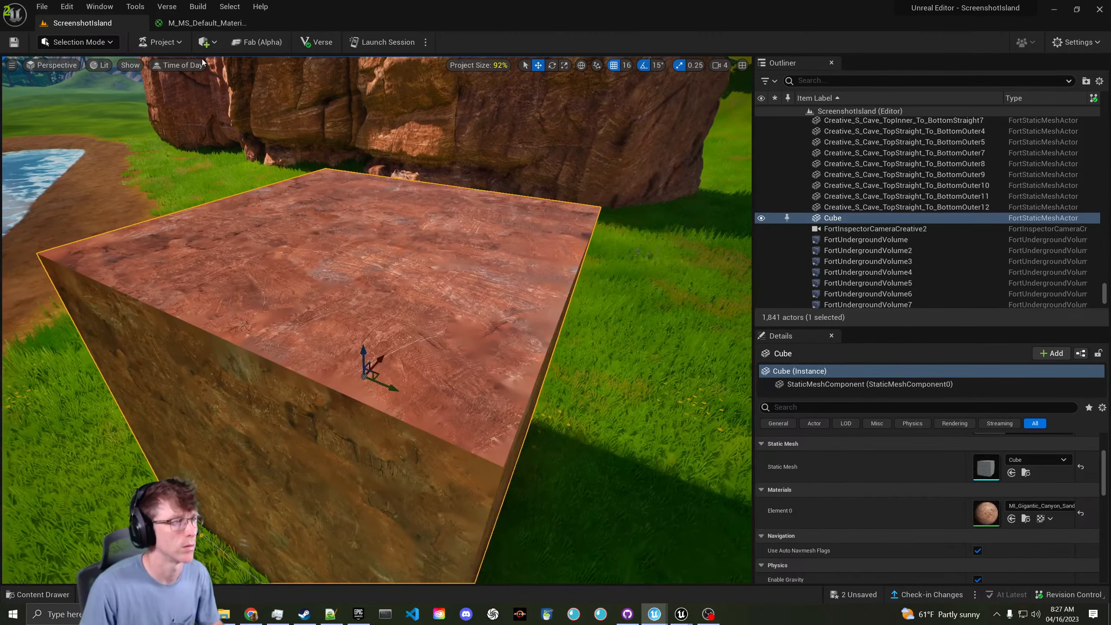
pyautogui.click(193, 24)
pyautogui.click(175, 44)
pyautogui.click(77, 25)
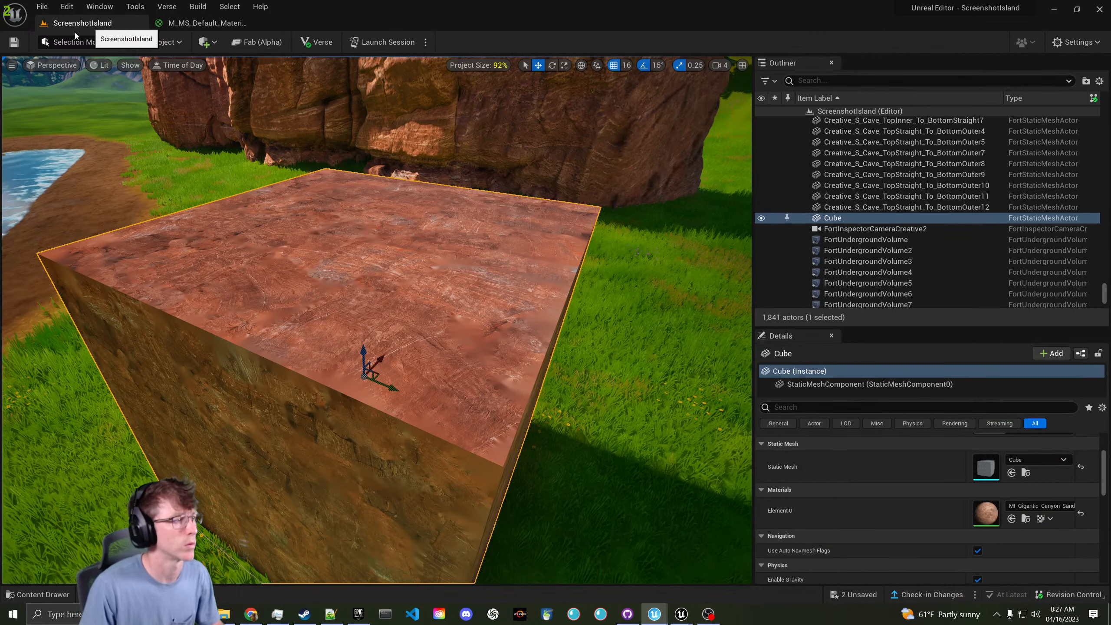
pyautogui.click(203, 25)
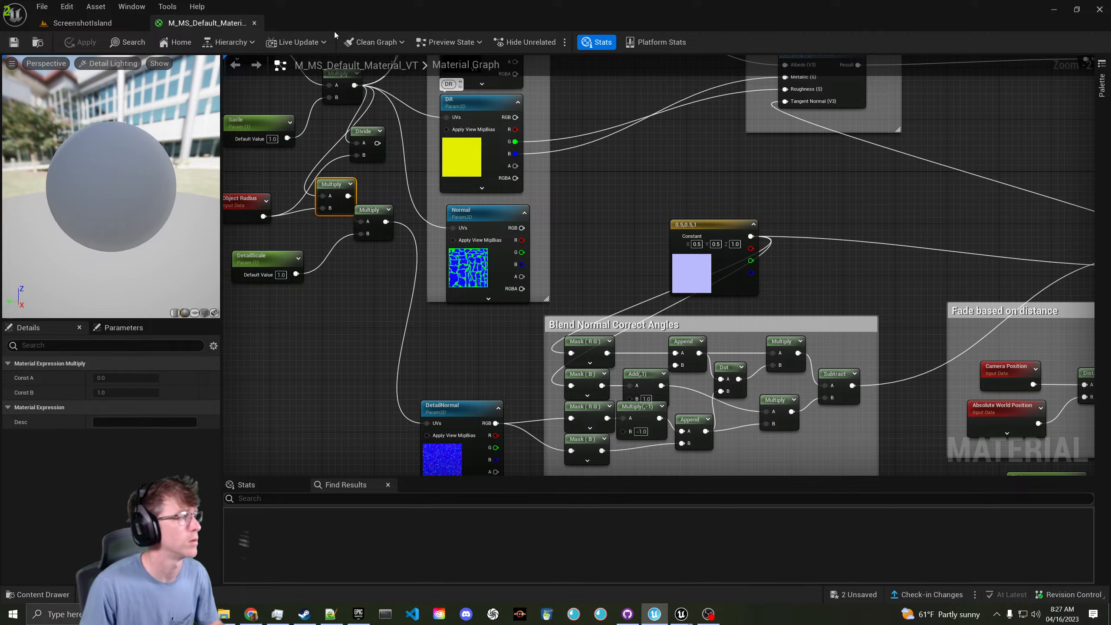
pyautogui.click(125, 28)
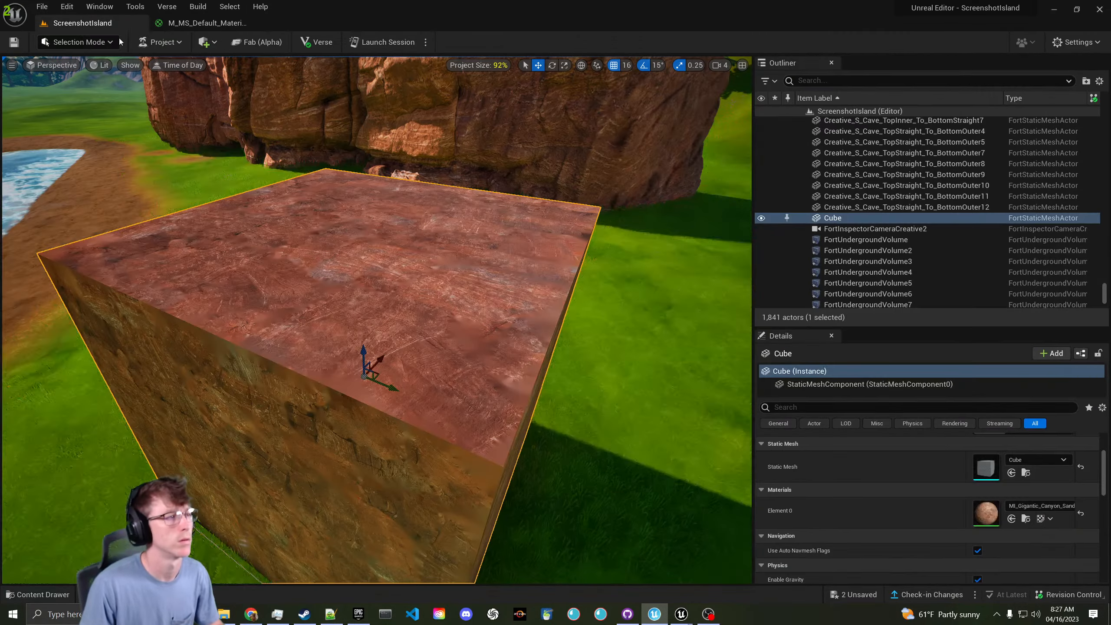
# - Open the cube's Gigantic Canyon material instance and check its preview sphere
pyautogui.doubleClick(977, 512)
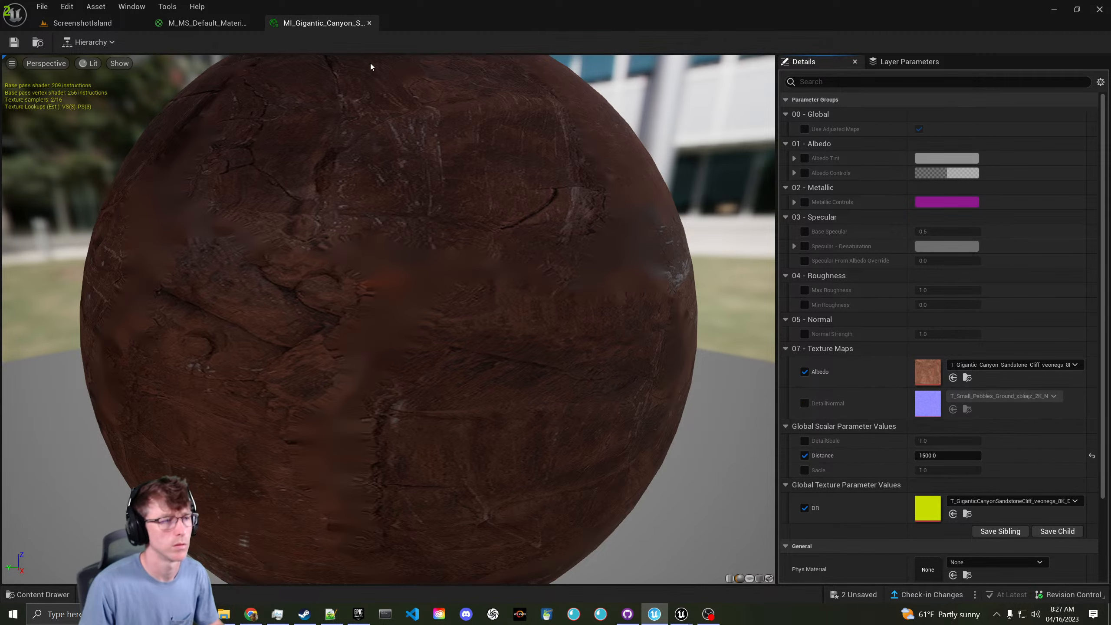
pyautogui.moveTo(388, 280)
pyautogui.mouseDown(button='right')
pyautogui.moveTo(389, 193)
pyautogui.moveTo(389, 263)
pyautogui.mouseUp(button='right')
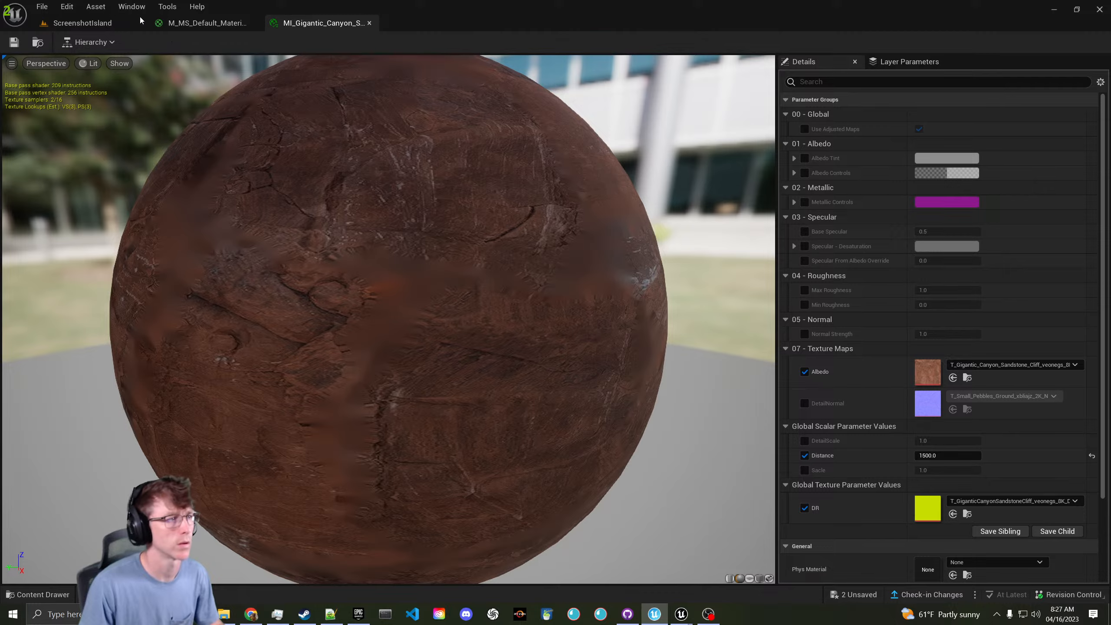
pyautogui.click(179, 24)
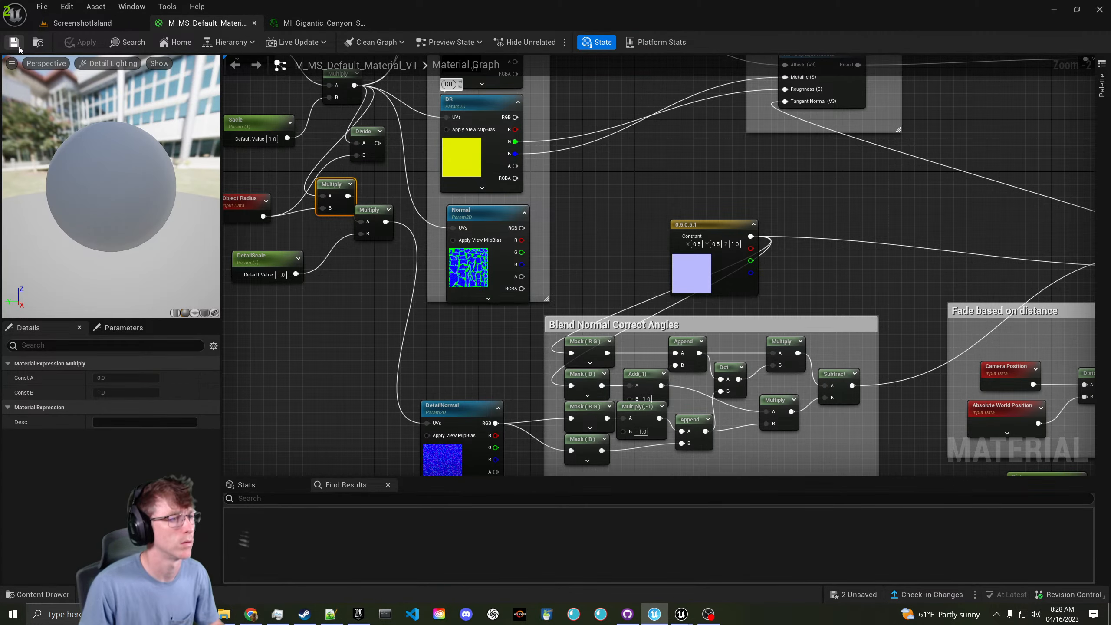
pyautogui.click(60, 27)
# - Switch the island viewport to the Detail Lighting view mode
pyautogui.scroll(-4, 145, 68)
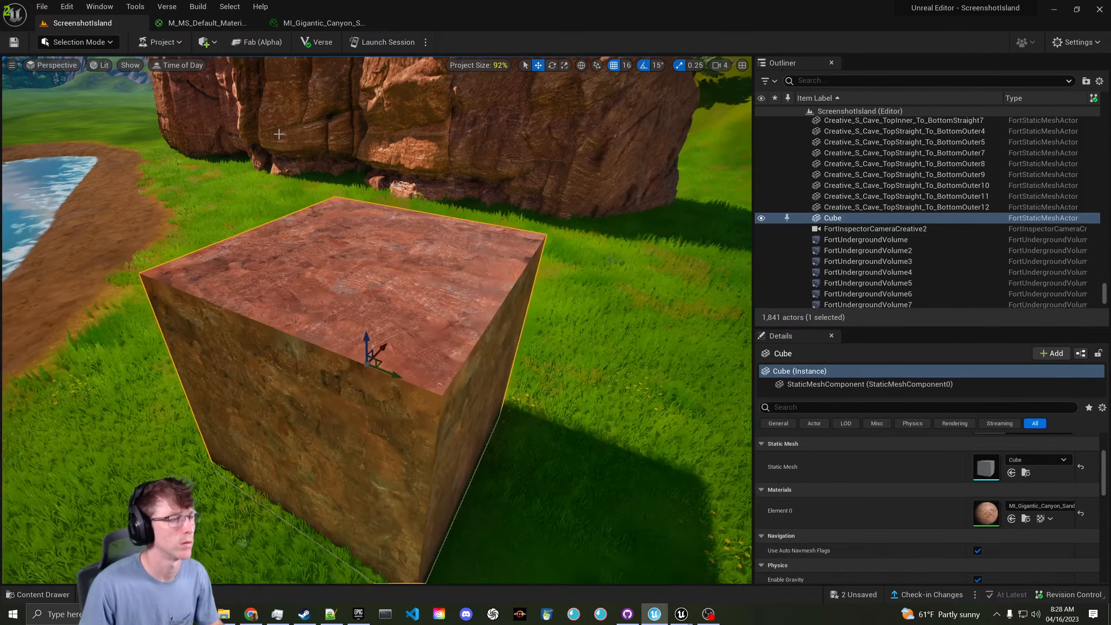
pyautogui.click(100, 65)
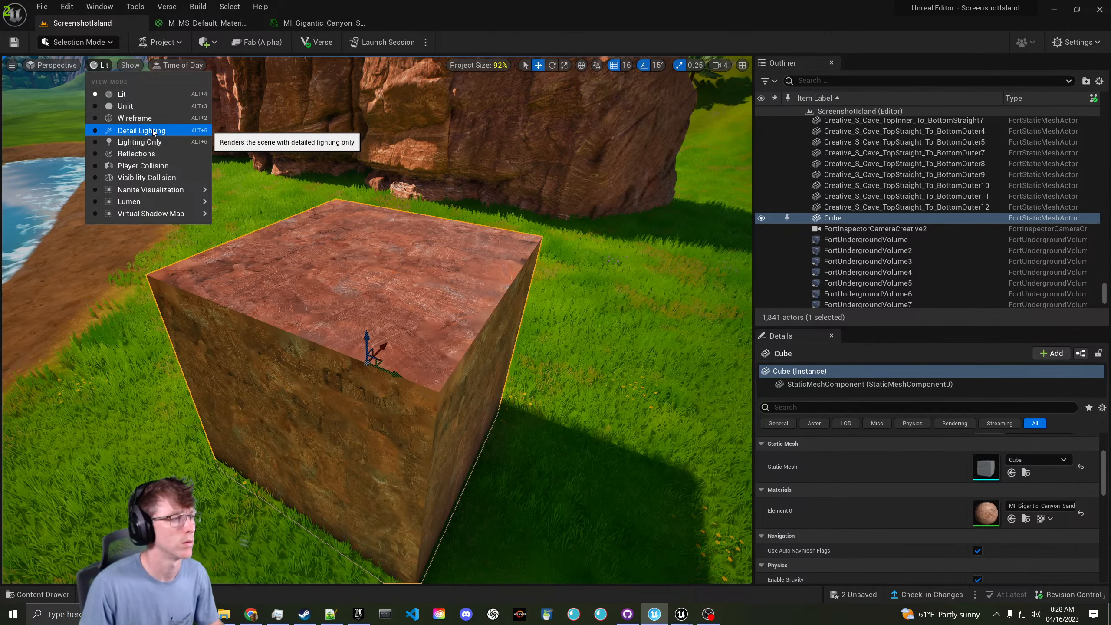
pyautogui.click(154, 131)
pyautogui.scroll(5, 376, 320)
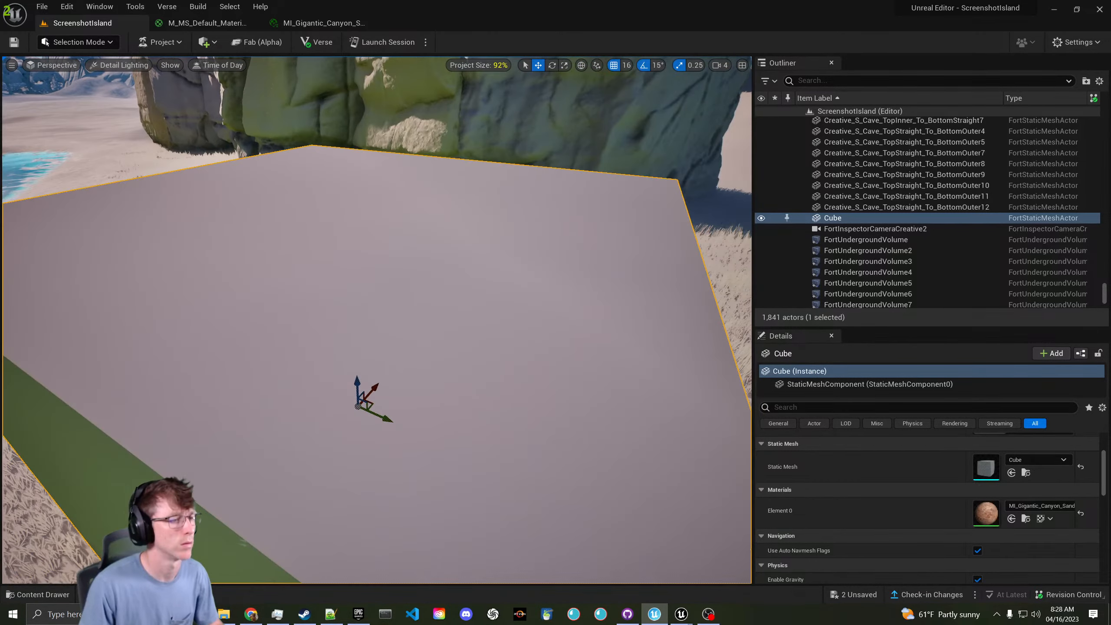
pyautogui.scroll(-5, 377, 320)
pyautogui.click(225, 24)
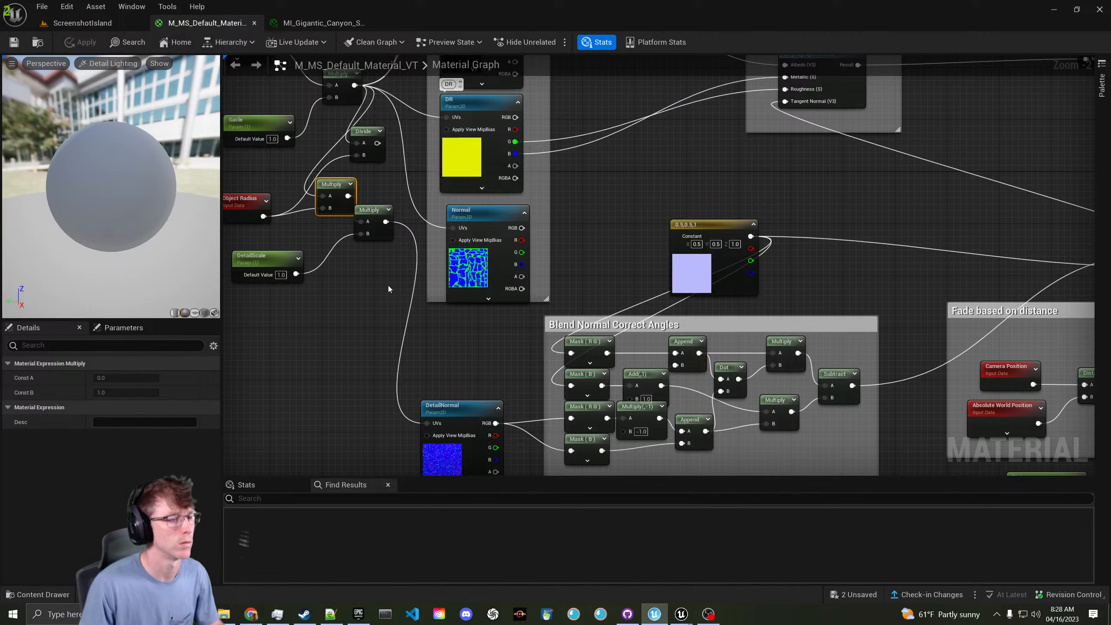
# - Rearrange the Multiply and Object Radius nodes side by side in the graph
pyautogui.moveTo(386, 279); pyautogui.dragTo(522, 348, button='right')
pyautogui.moveTo(612, 307); pyautogui.dragTo(690, 230, button='right')
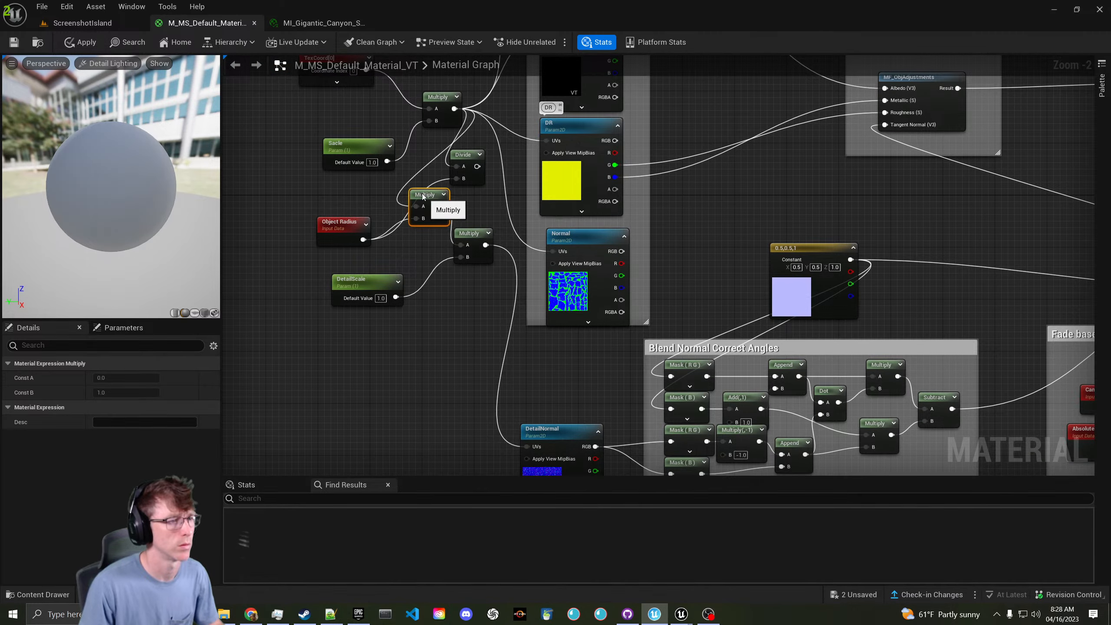
pyautogui.moveTo(405, 221); pyautogui.dragTo(261, 215)
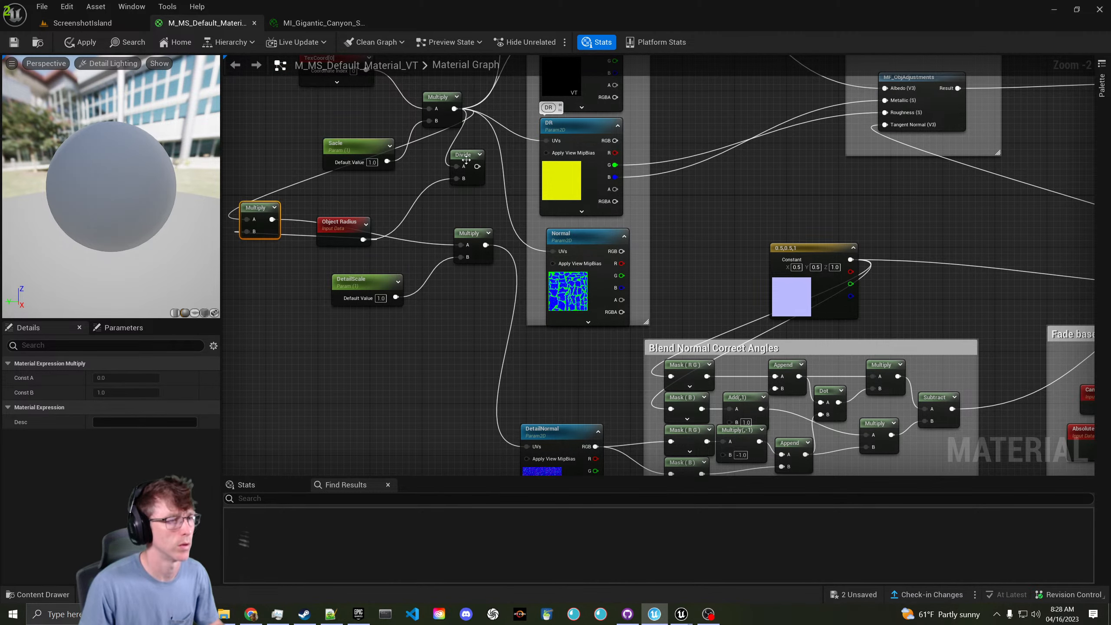
pyautogui.moveTo(408, 185); pyautogui.dragTo(480, 200, button='right')
pyautogui.moveTo(406, 239); pyautogui.dragTo(278, 270)
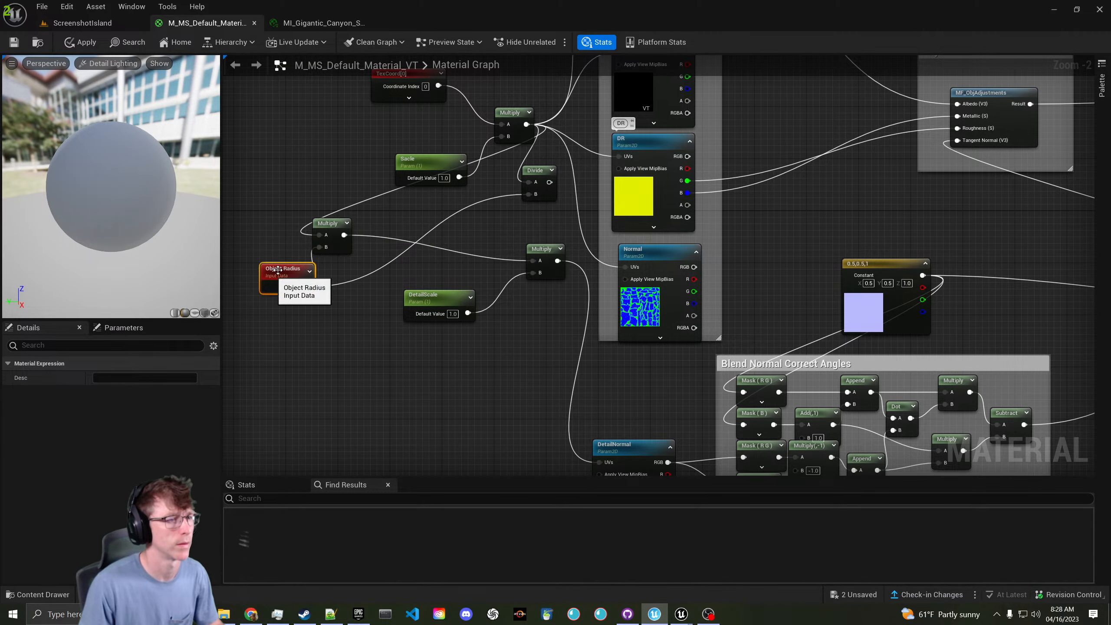
pyautogui.moveTo(318, 226); pyautogui.dragTo(474, 245)
# - Connect the left Multiply into the right Multiply's A input
pyautogui.moveTo(526, 125); pyautogui.dragTo(532, 261)
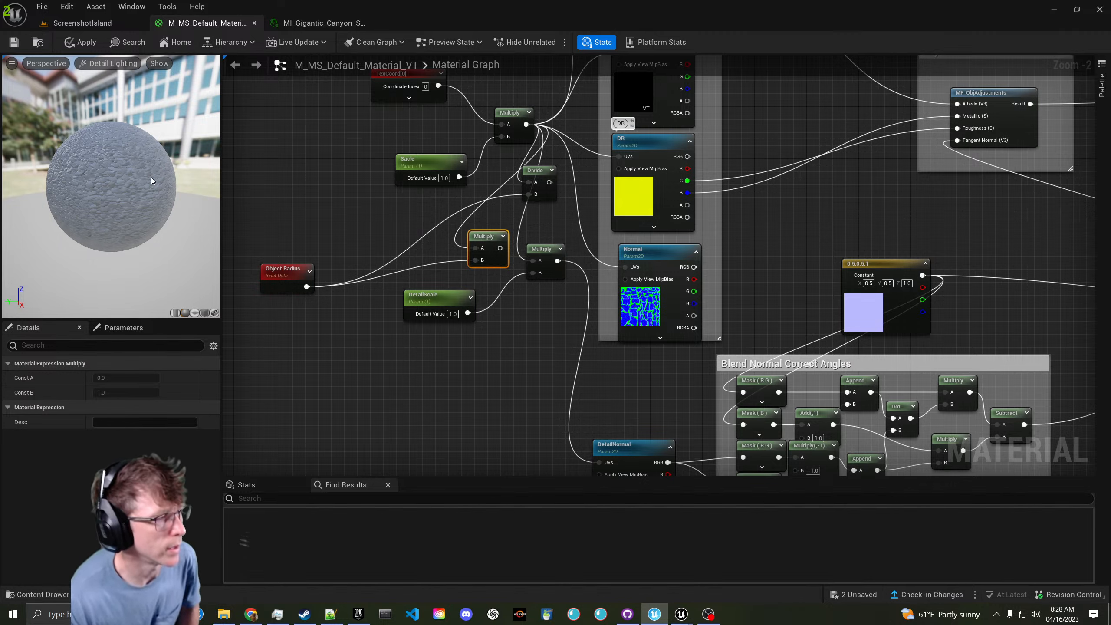
pyautogui.moveTo(152, 181); pyautogui.dragTo(152, 184, button='right')
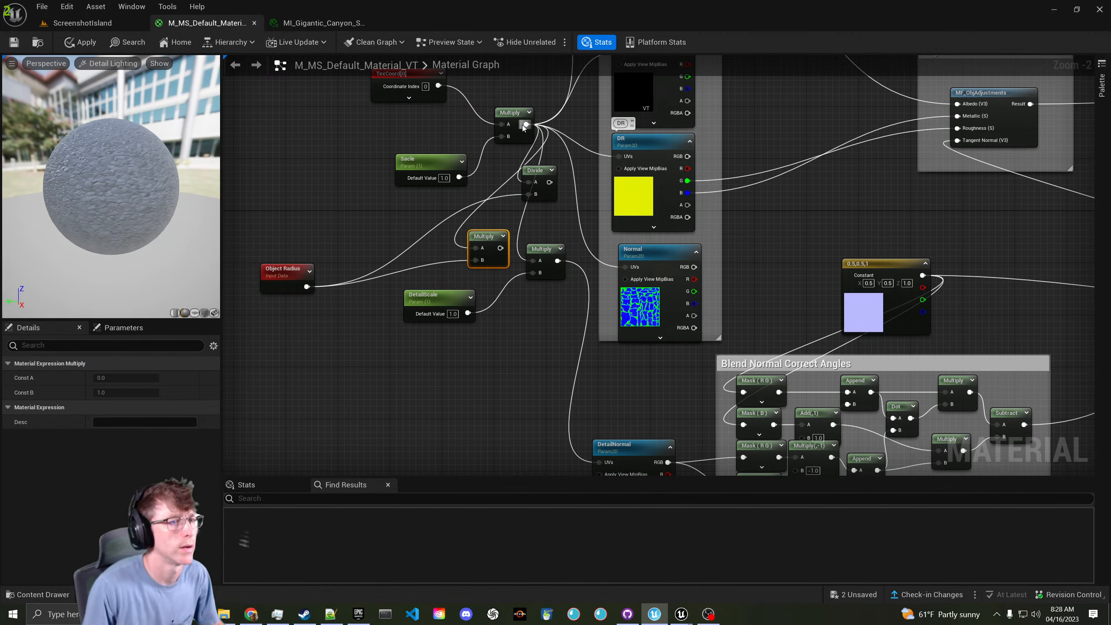
pyautogui.moveTo(524, 125); pyautogui.dragTo(491, 202)
pyautogui.click(488, 223)
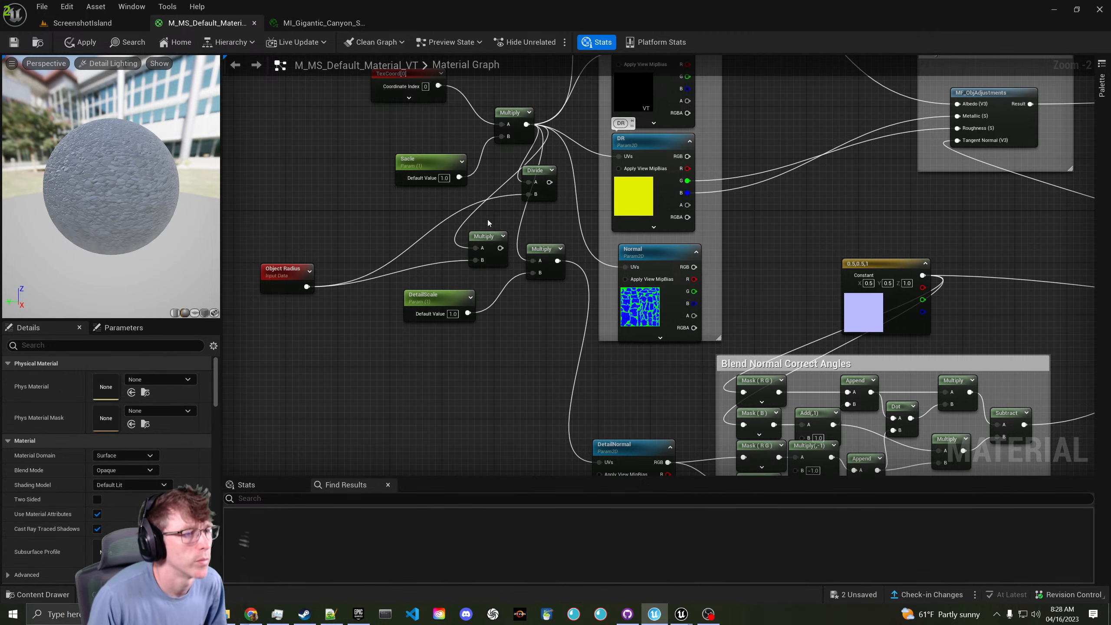
pyautogui.moveTo(500, 248); pyautogui.dragTo(533, 260)
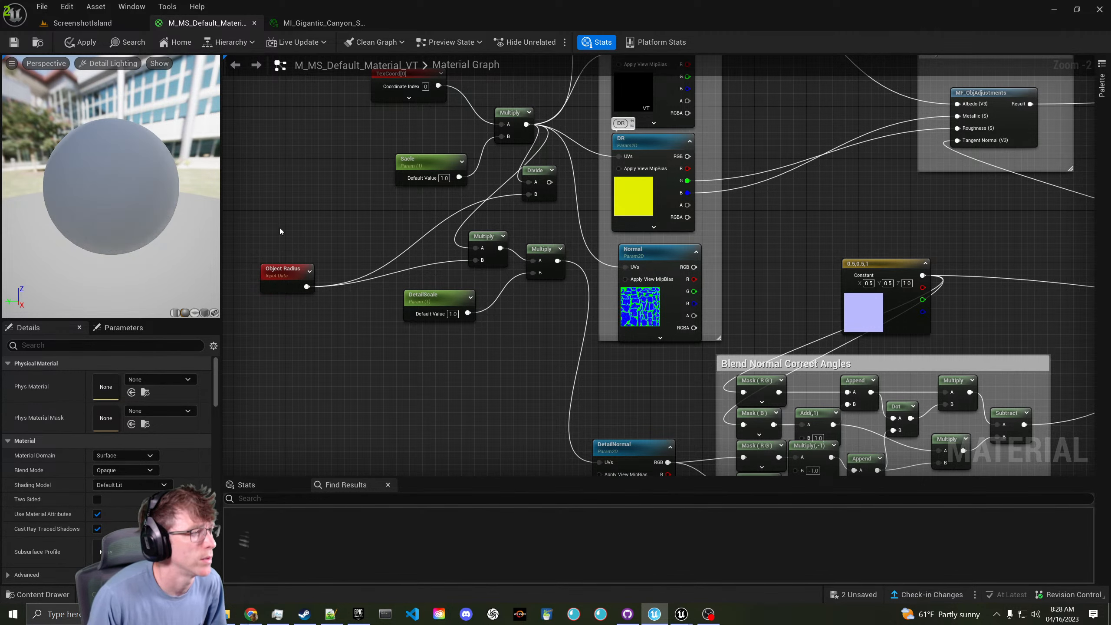
pyautogui.moveTo(154, 190)
pyautogui.mouseDown(button='right')
pyautogui.moveTo(154, 166)
pyautogui.moveTo(155, 178)
pyautogui.mouseUp(button='right')
pyautogui.moveTo(154, 191)
pyautogui.mouseDown()
pyautogui.moveTo(162, 224)
pyautogui.moveTo(161, 208)
pyautogui.mouseUp()
# - Multiply Object Radius by a new RadiusOffset scalar parameter and feed it to the upper Multiply
pyautogui.moveTo(282, 269); pyautogui.dragTo(350, 256)
pyautogui.write('multiply')
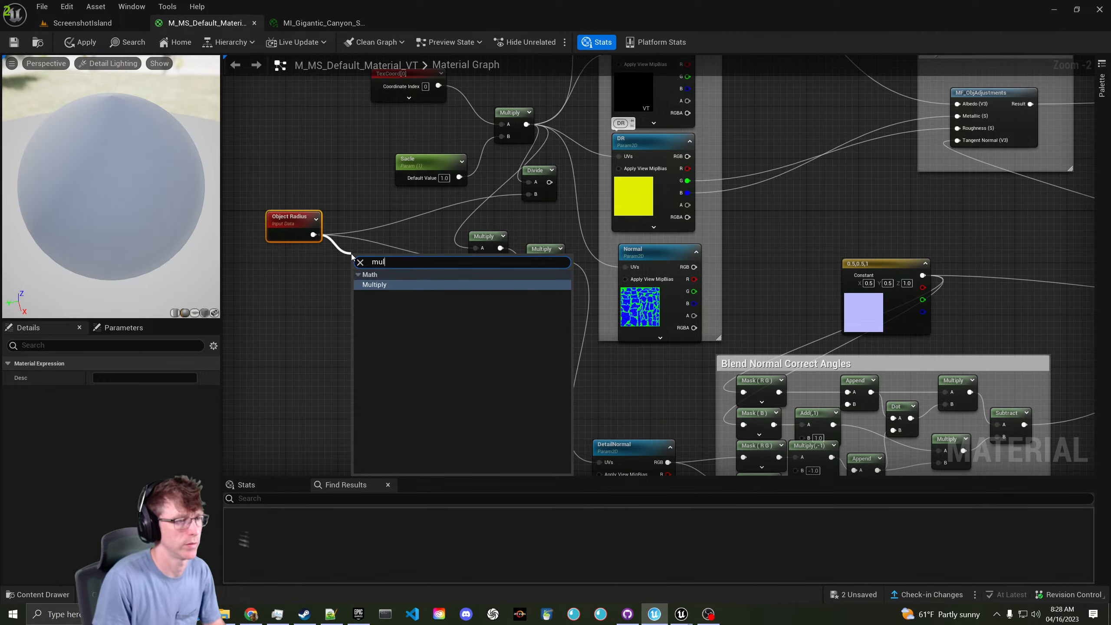
pyautogui.press('Return')
pyautogui.click(313, 307)
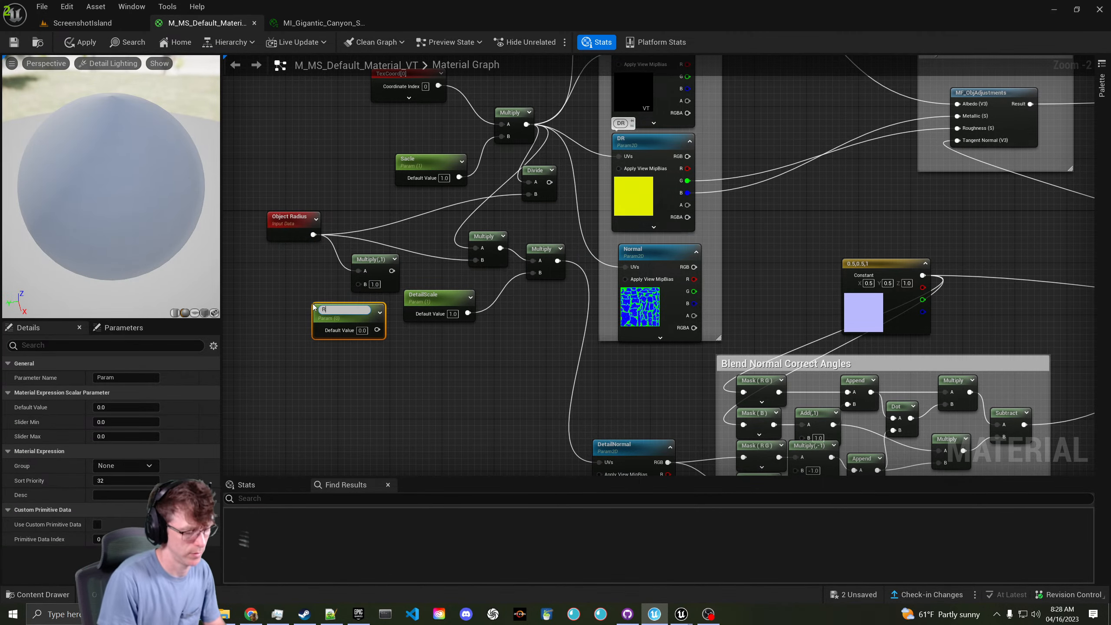
pyautogui.write('RadiusOffse')
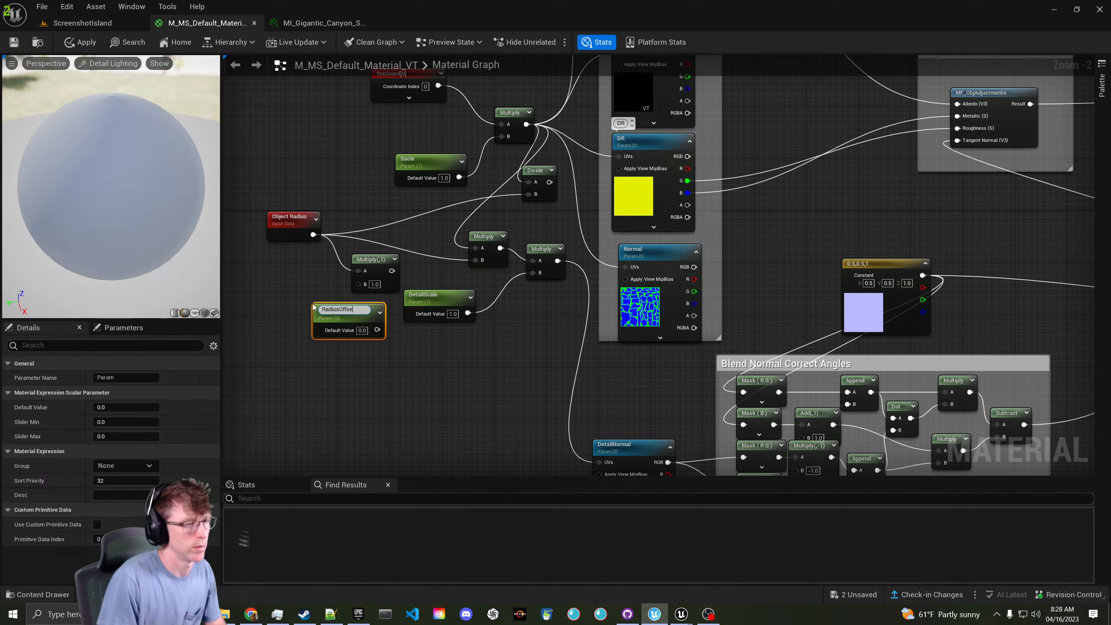
pyautogui.write('t')
pyautogui.press('Return')
pyautogui.write('1')
pyautogui.press('Return')
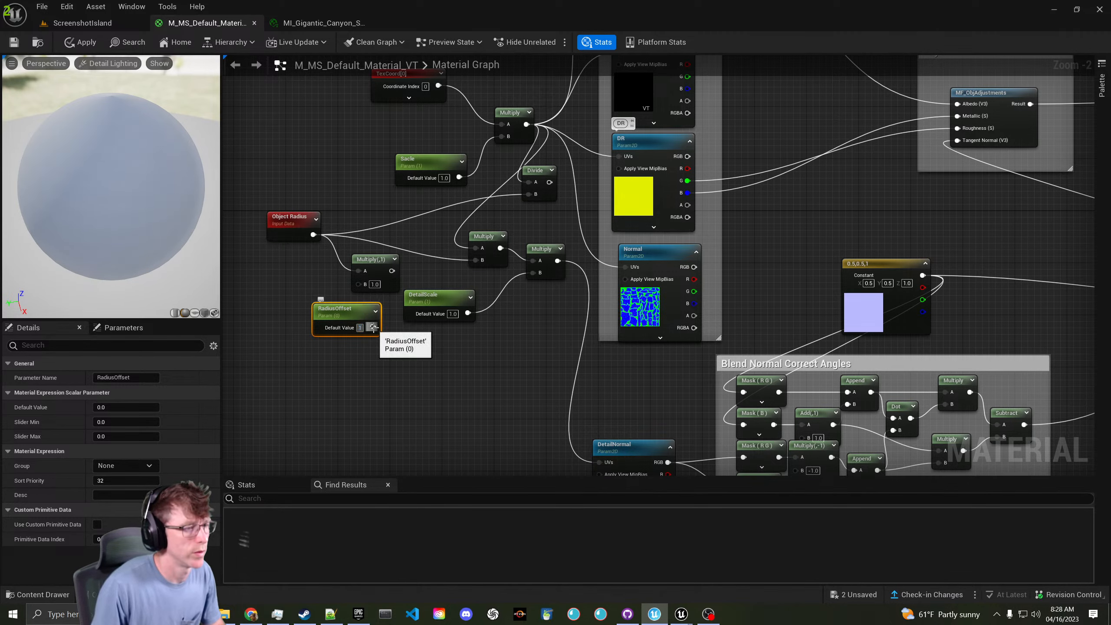
pyautogui.moveTo(378, 327); pyautogui.dragTo(475, 261)
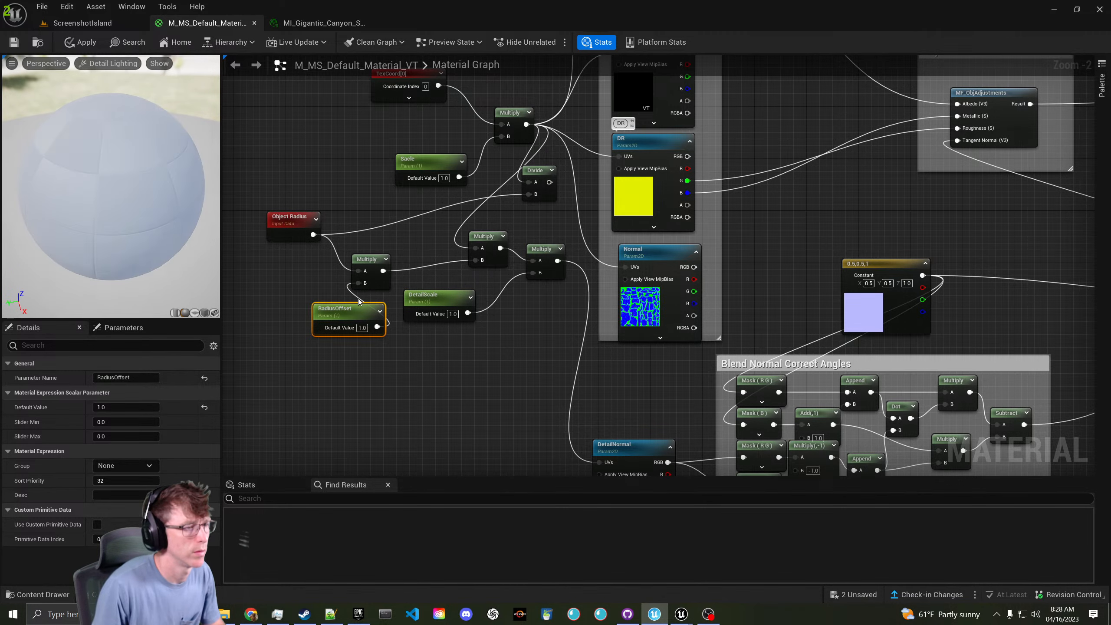
pyautogui.moveTo(340, 310); pyautogui.dragTo(248, 293)
# - Set RadiusOffset's default to 0.01, save the material, and view the cube on ScreenshotIsland
pyautogui.click(273, 309)
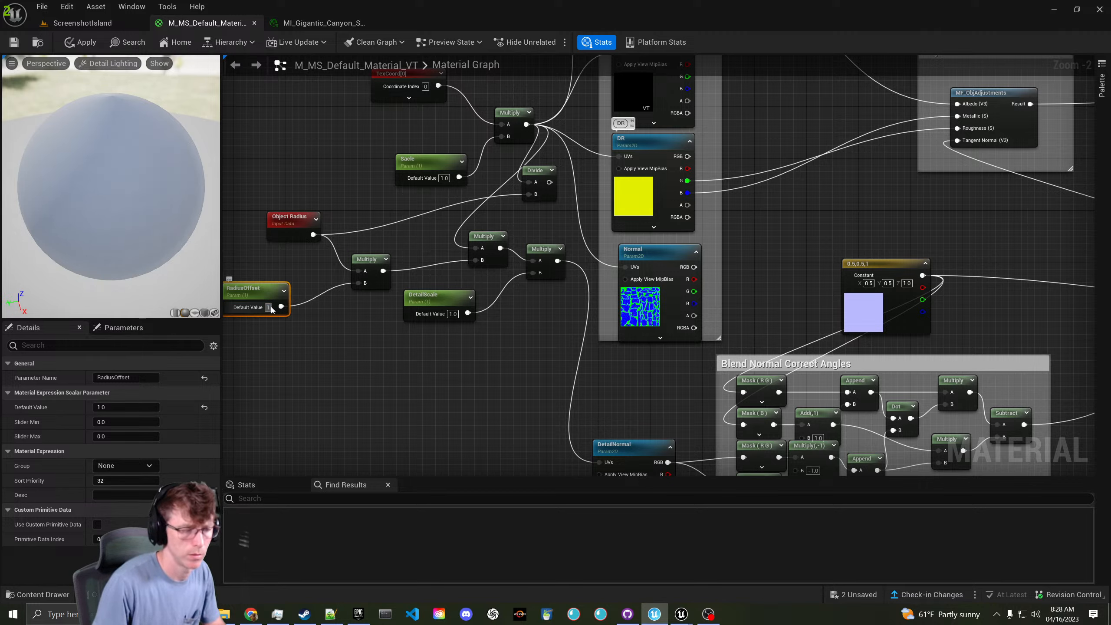
pyautogui.write('0.001')
pyautogui.press('Return')
pyautogui.write('0.01')
pyautogui.press('Return')
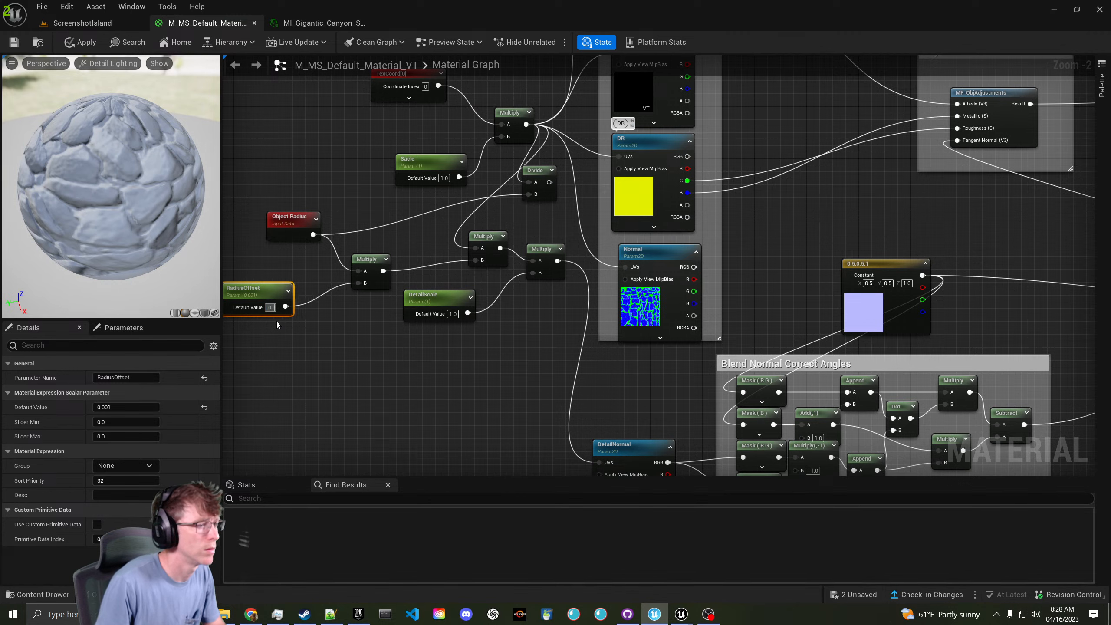
pyautogui.click(9, 47)
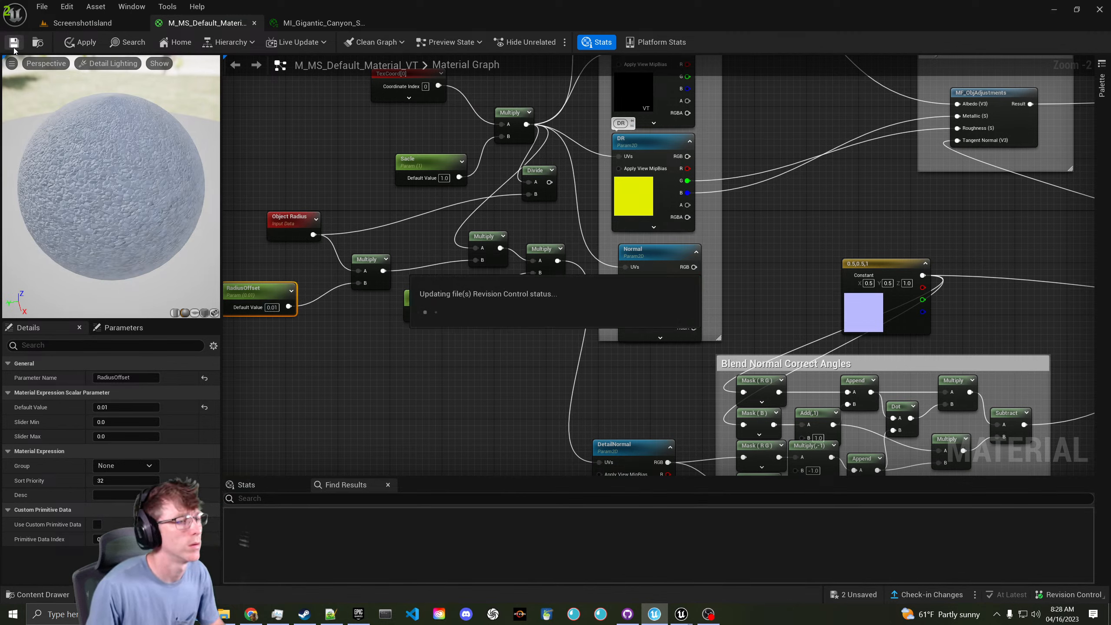
pyautogui.click(102, 26)
pyautogui.press('w')
pyautogui.moveTo(376, 298); pyautogui.dragTo(377, 339, button='right')
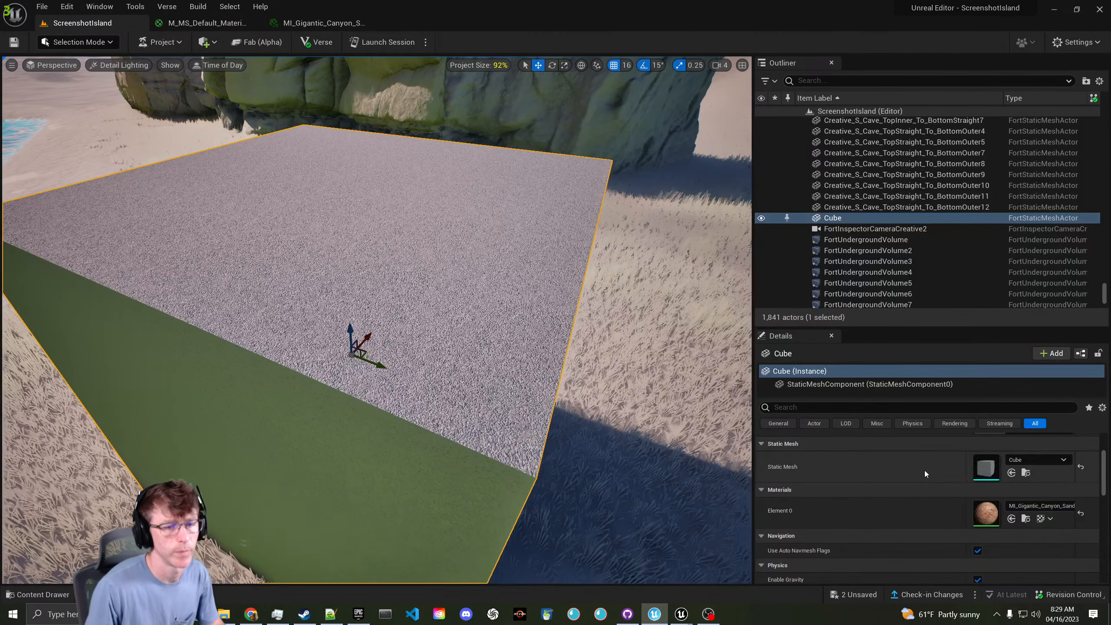
# - Preview the canyon material instance, then fly around the ScreenshotIsland cliff to inspect its texture
pyautogui.click(350, 23)
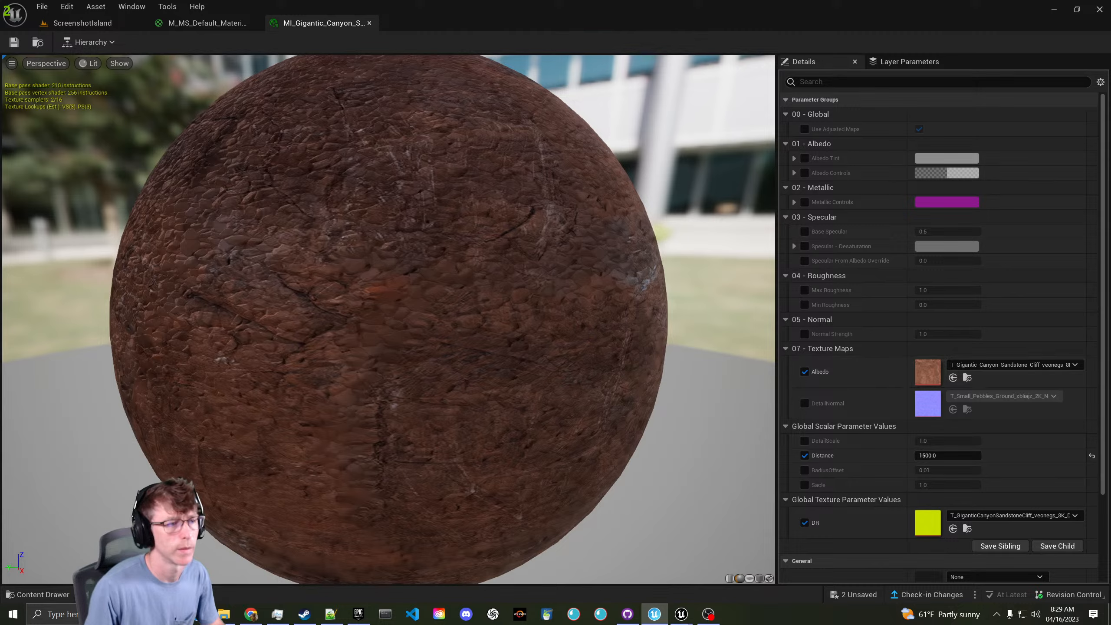
pyautogui.scroll(-4, 549, 256)
pyautogui.click(127, 27)
pyautogui.moveTo(284, 194); pyautogui.dragTo(310, 153, button='right')
pyautogui.press('w')
pyautogui.press('w')
pyautogui.press('w')
pyautogui.press('s')
pyautogui.press('w')
pyautogui.press('s')
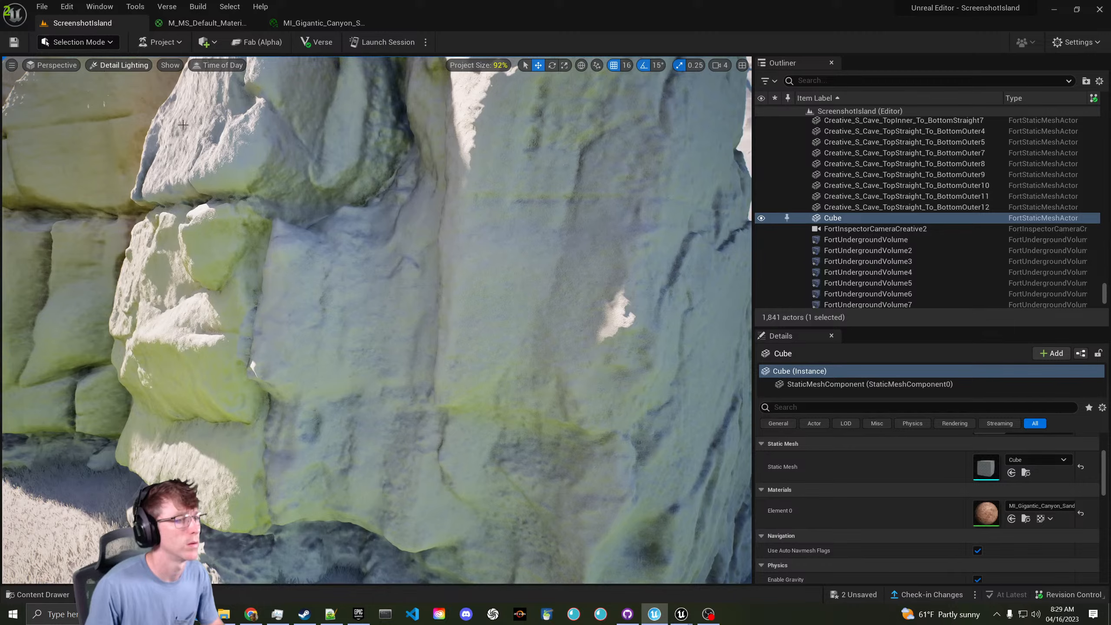
pyautogui.moveTo(183, 125); pyautogui.dragTo(292, 187, button='right')
pyautogui.press('w')
pyautogui.press('s')
pyautogui.press('a')
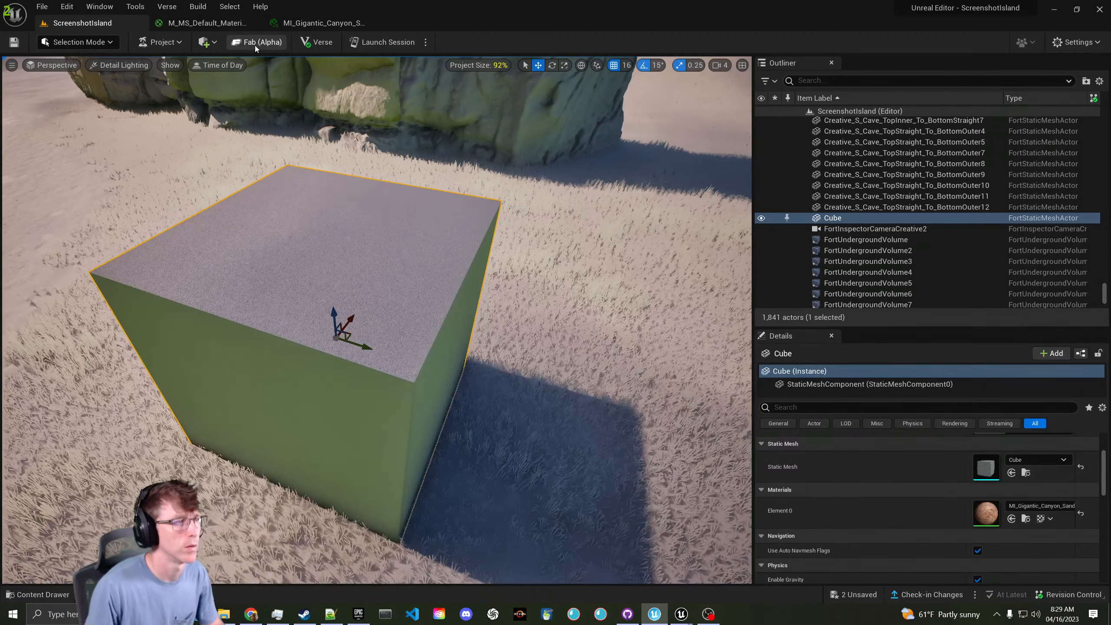
# - Float MI_Gigantic_Canyon in its own window over the level and widen it
pyautogui.click(207, 23)
pyautogui.click(324, 23)
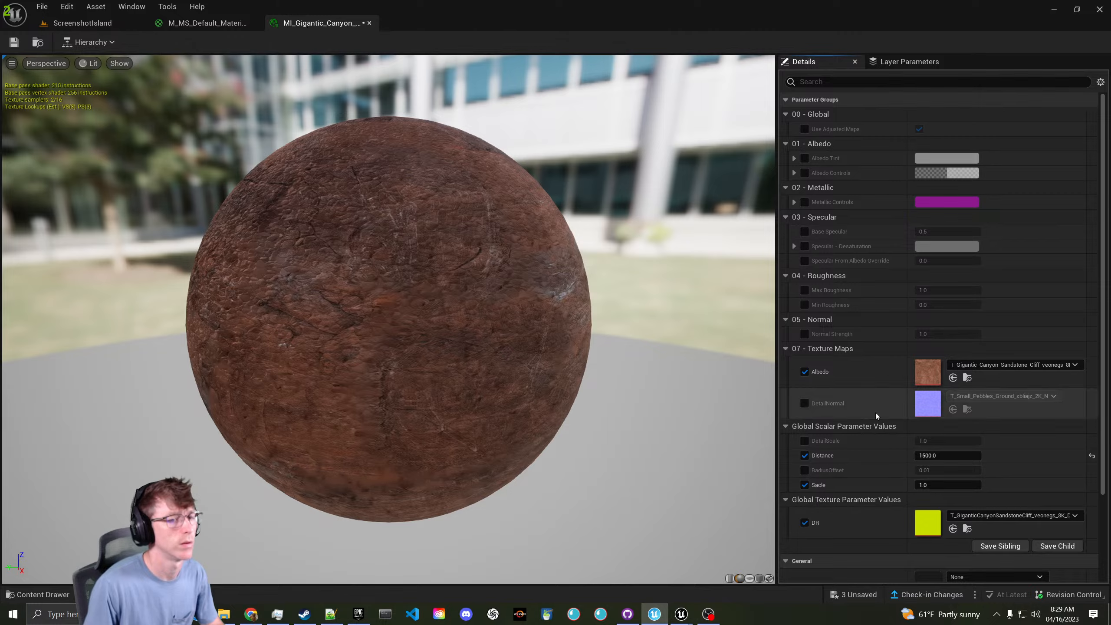
pyautogui.moveTo(324, 22); pyautogui.dragTo(606, 173)
pyautogui.click(83, 23)
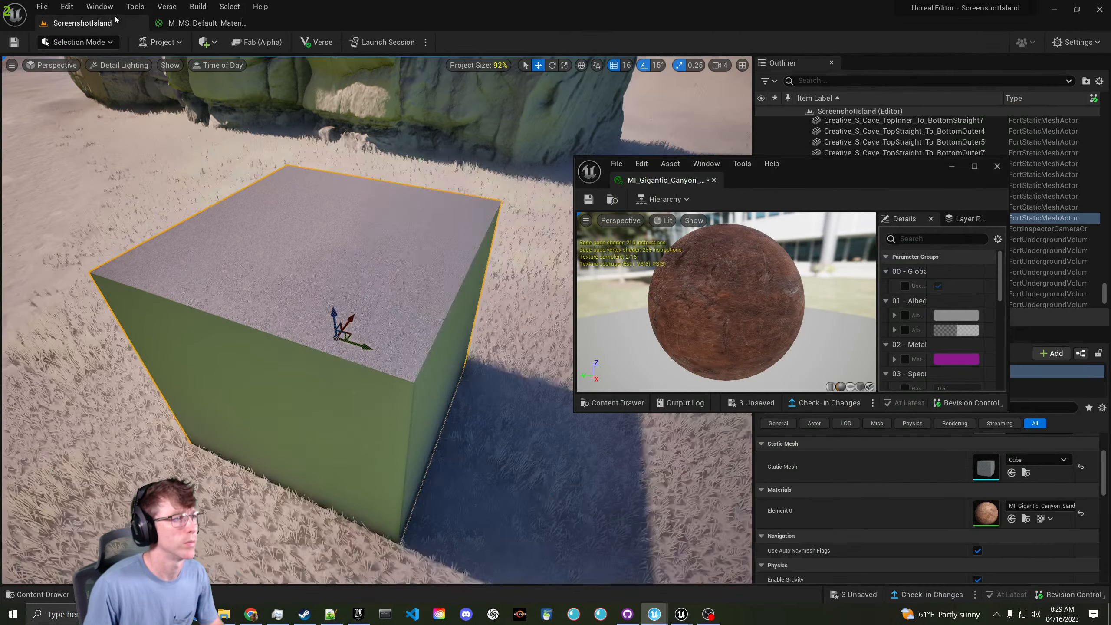
pyautogui.moveTo(341, 210); pyautogui.dragTo(324, 175, button='right')
pyautogui.scroll(-10, 917, 342)
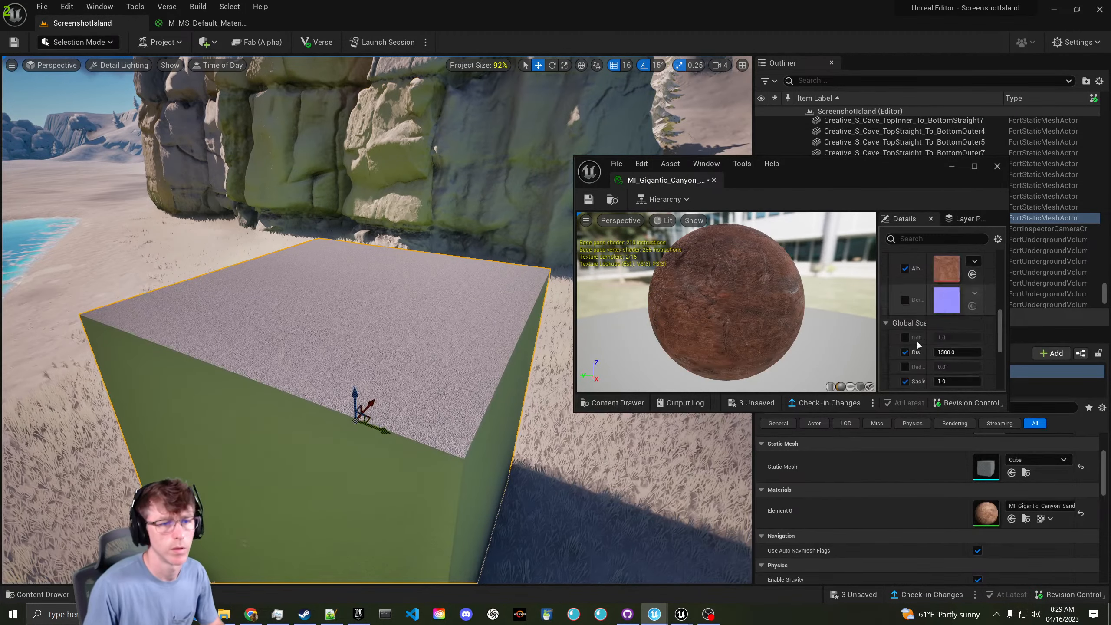
pyautogui.scroll(6, 918, 340)
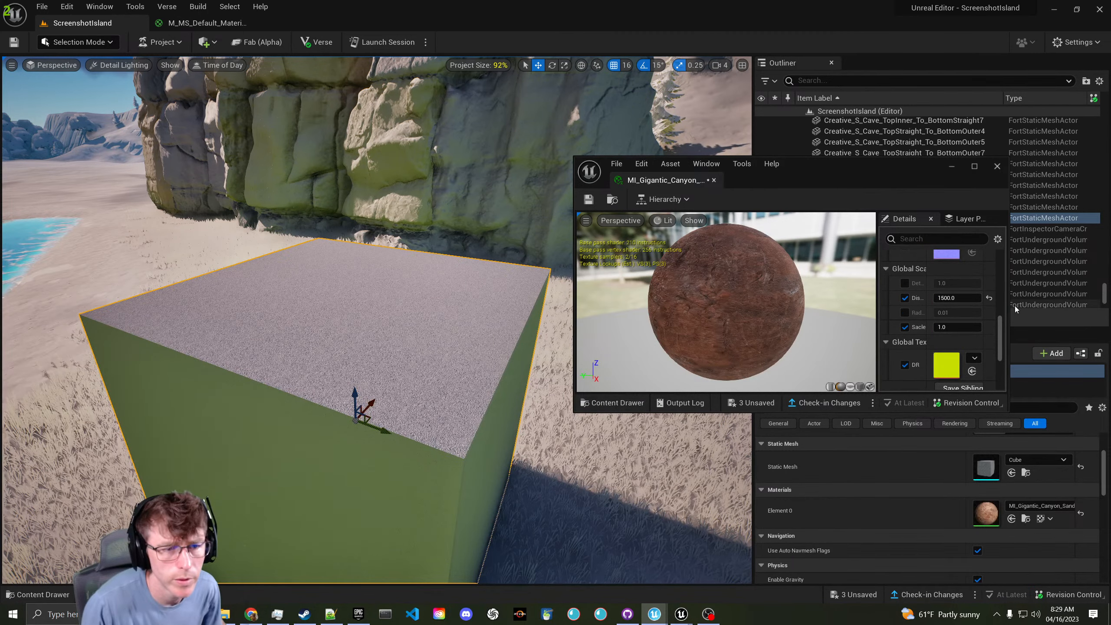
pyautogui.moveTo(1007, 294); pyautogui.dragTo(1089, 294)
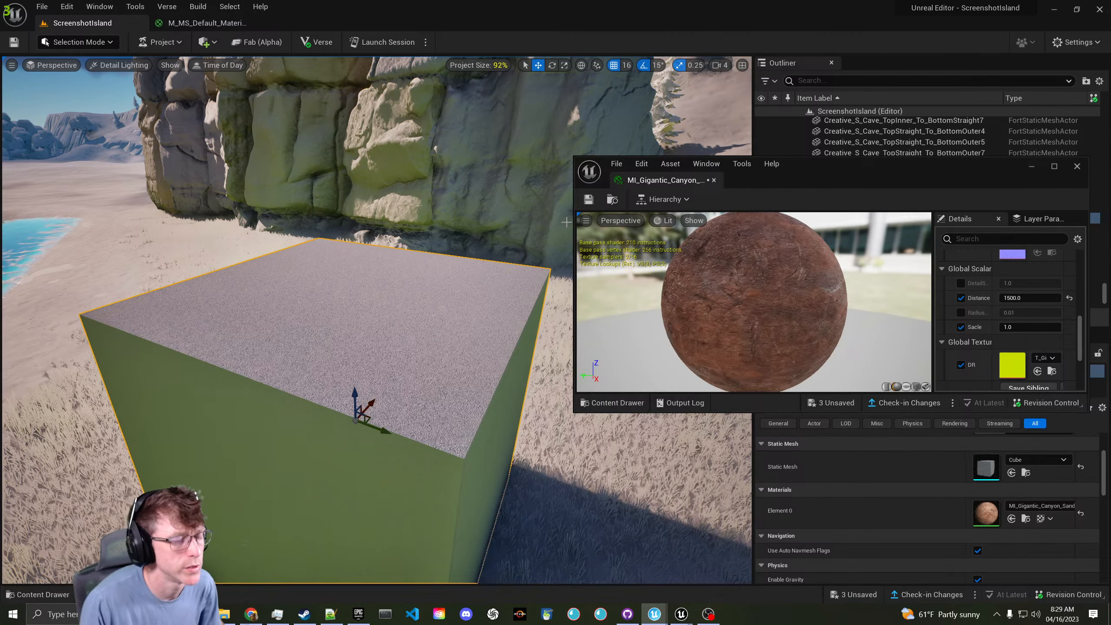
# - Select the misspelled Sacle parameter node in the M_MS_Default material graph
pyautogui.click(1028, 326)
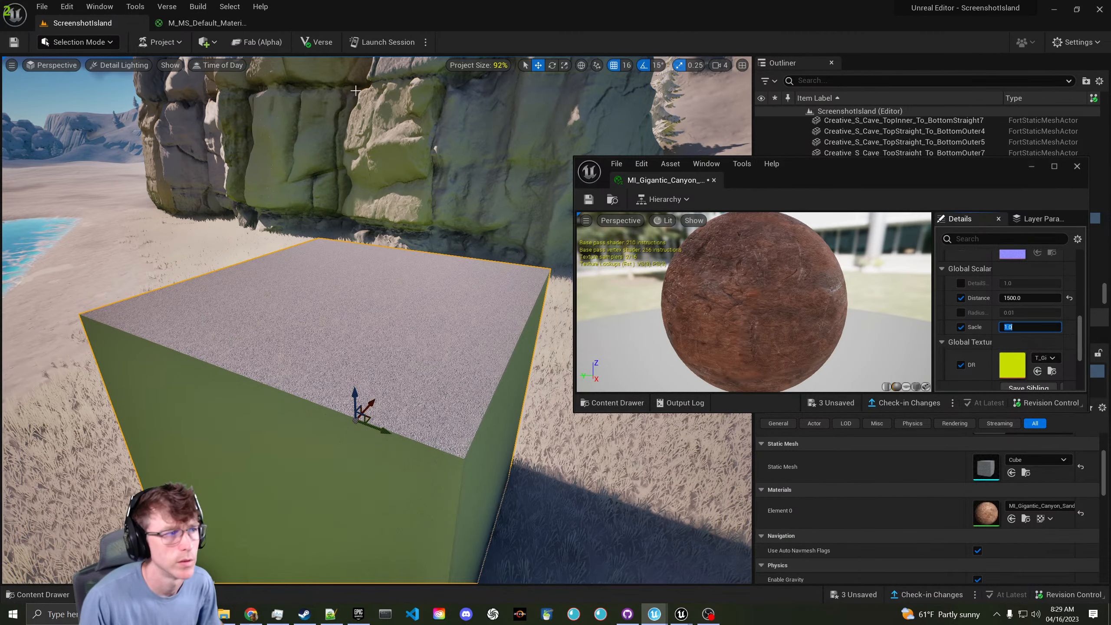
pyautogui.click(223, 22)
pyautogui.click(420, 163)
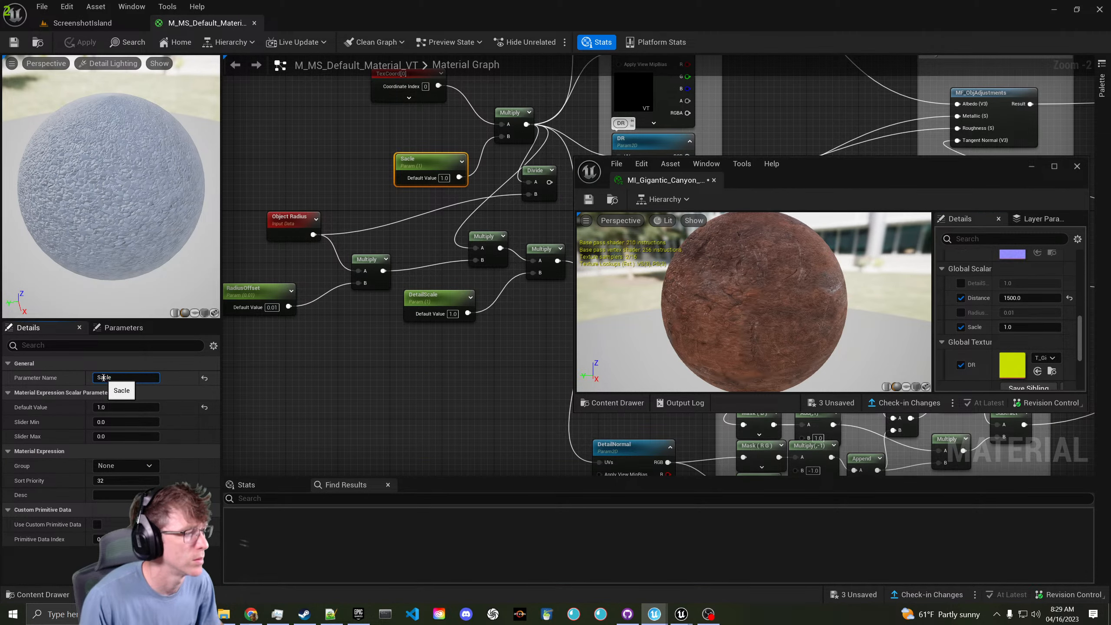
# - Delete the Divide node, feed a constant 1.0 into Multiply B instead of Sacle, and save
pyautogui.moveTo(377, 179); pyautogui.dragTo(340, 216, button='right')
pyautogui.moveTo(384, 200); pyautogui.dragTo(347, 186)
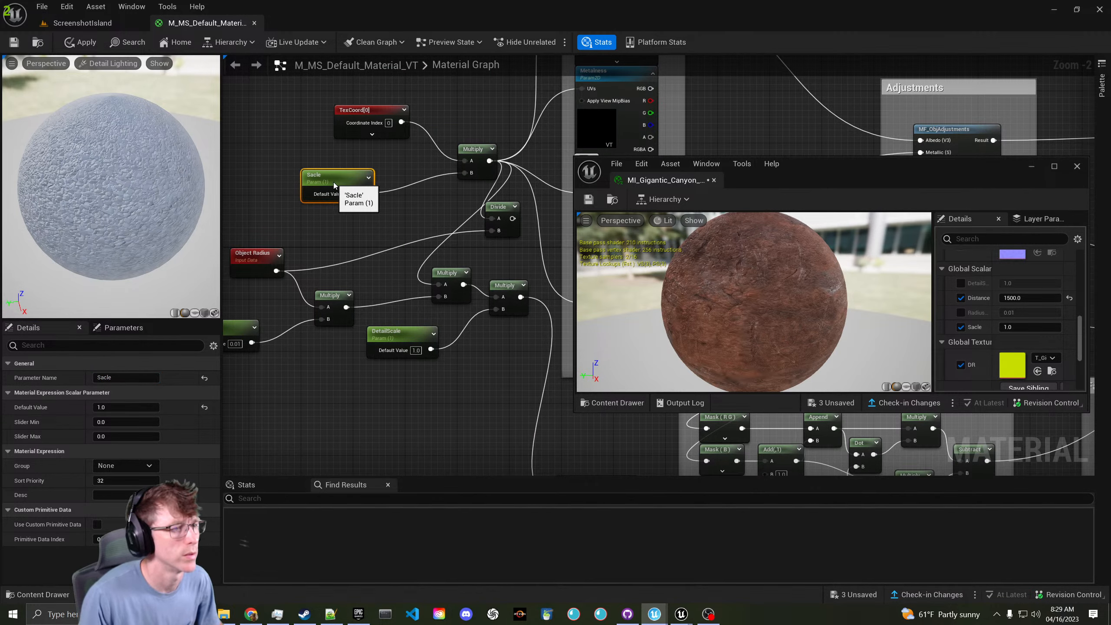
pyautogui.click(499, 206)
pyautogui.press('Delete')
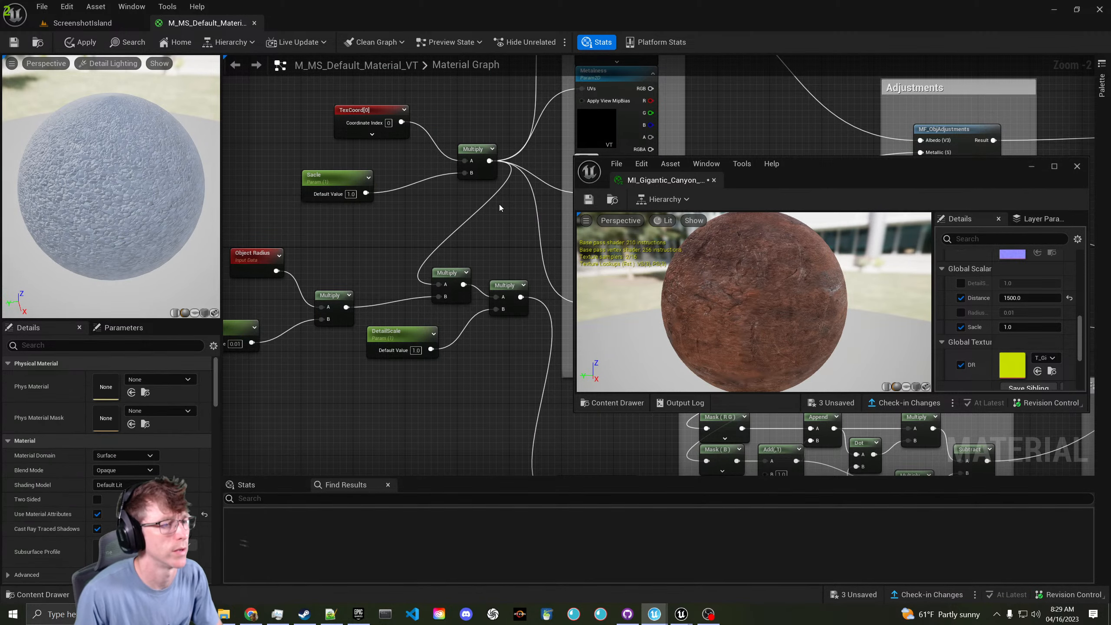
pyautogui.moveTo(416, 157); pyautogui.dragTo(428, 176, button='right')
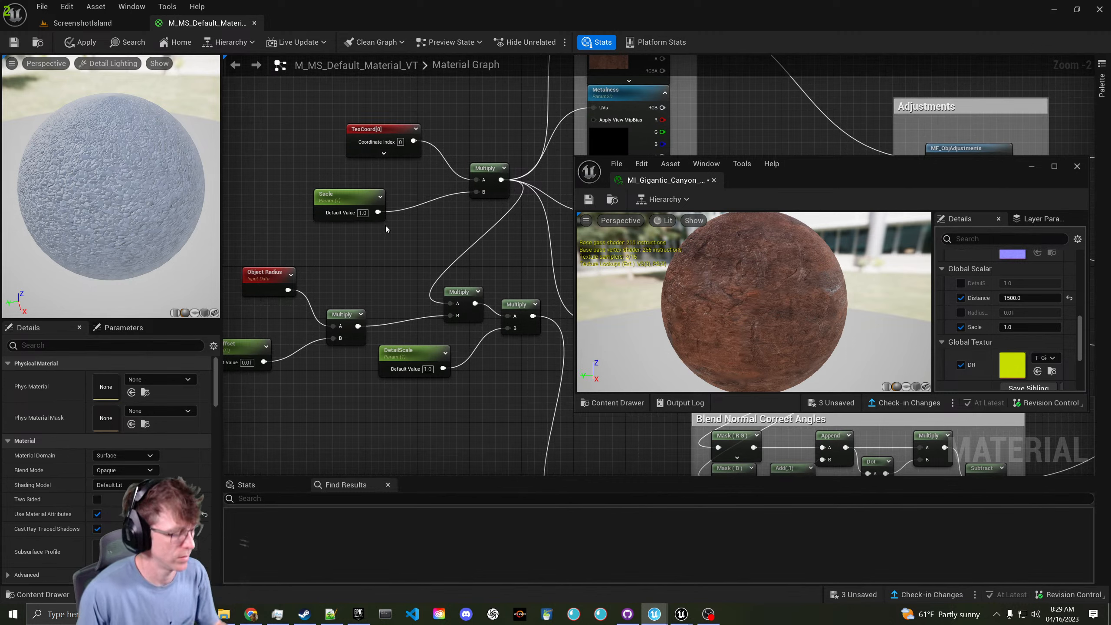
pyautogui.click(400, 213)
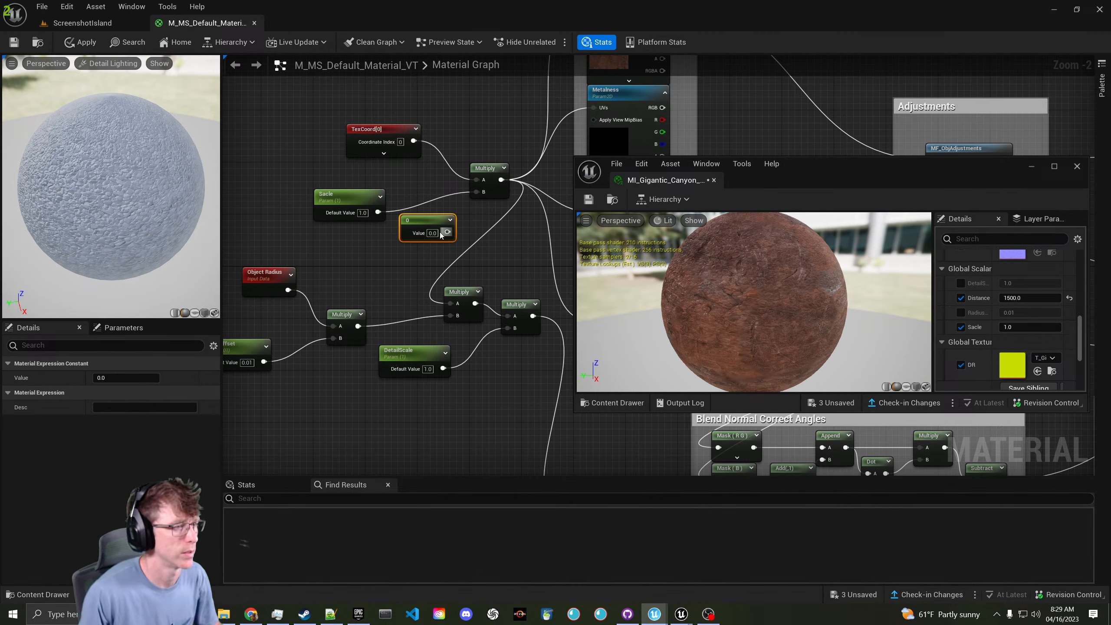
pyautogui.moveTo(447, 232); pyautogui.dragTo(471, 190)
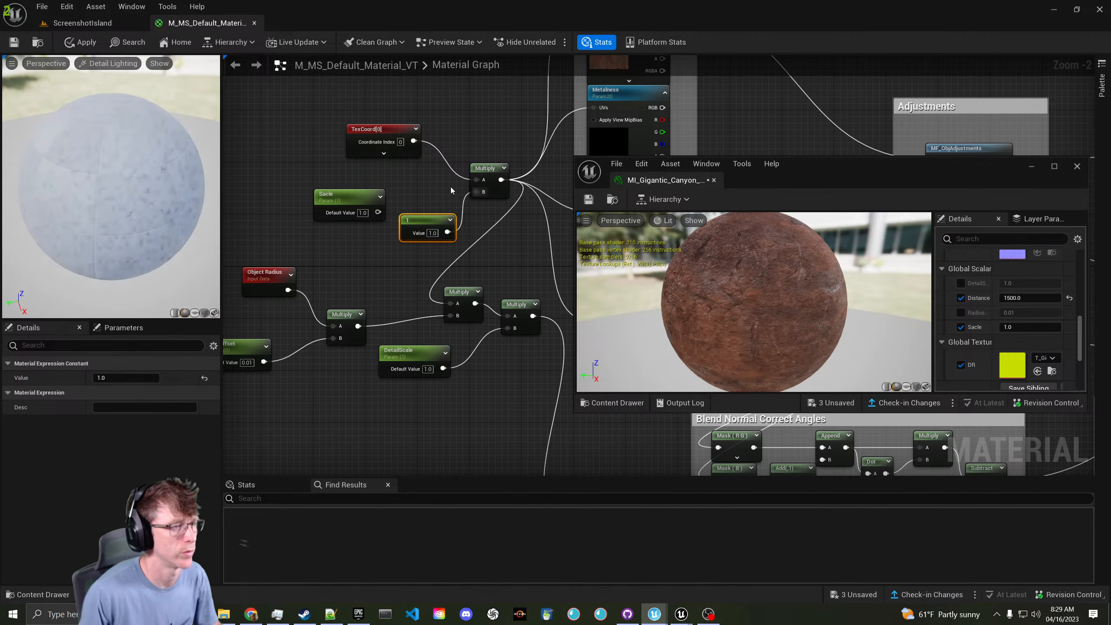
pyautogui.hotkey('ctrl', 's')
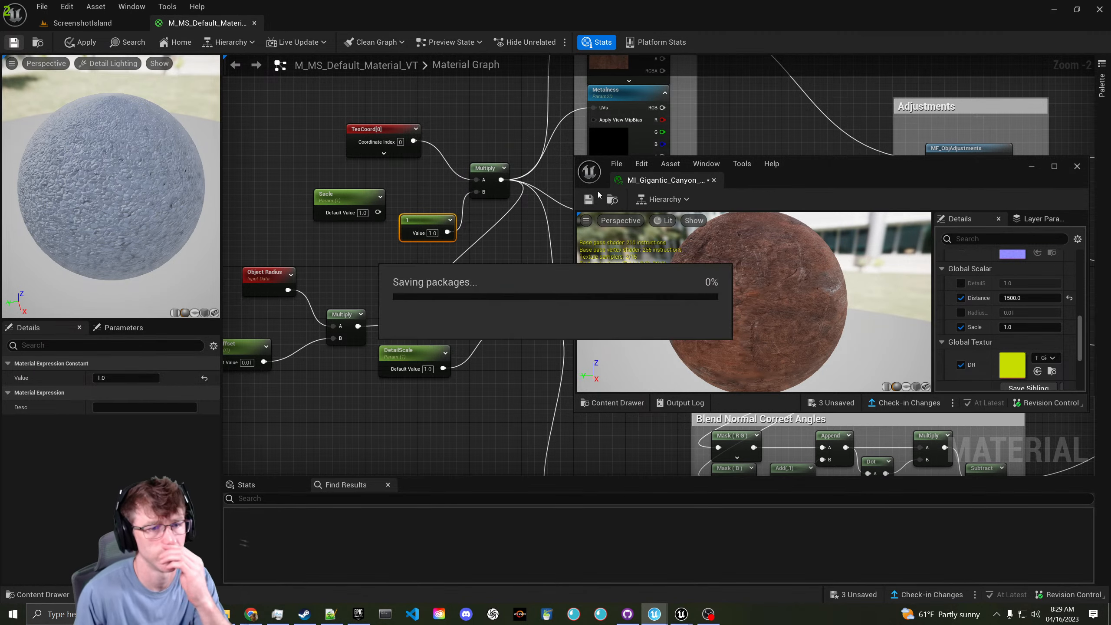
# - Enable the DetailScale and RadiusOffset overrides, then return to the island level
pyautogui.click(960, 283)
pyautogui.click(960, 313)
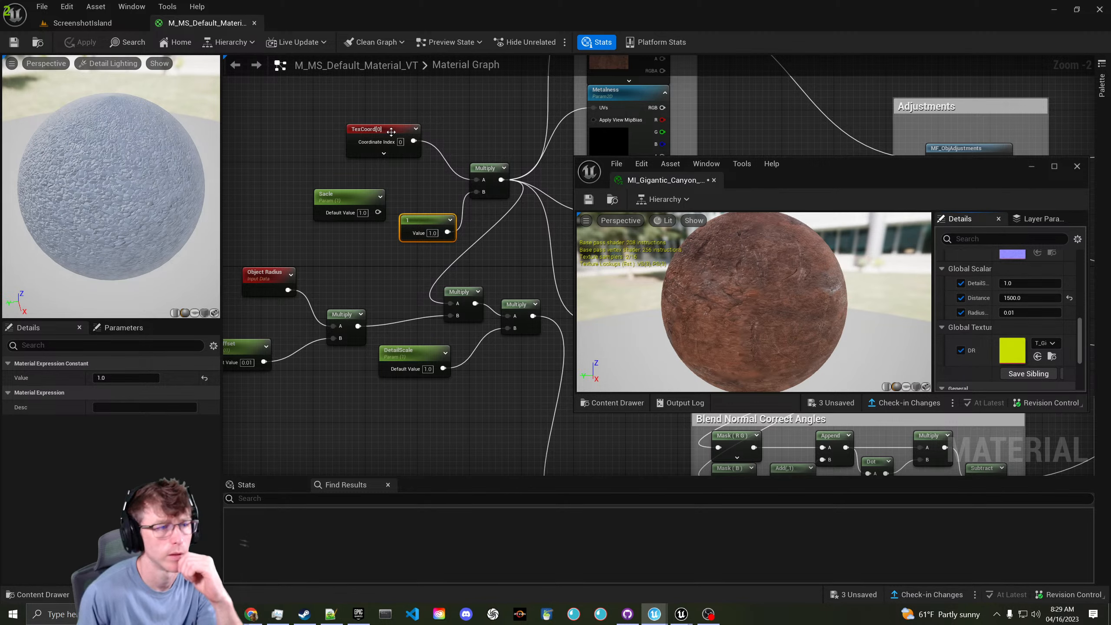
pyautogui.click(105, 25)
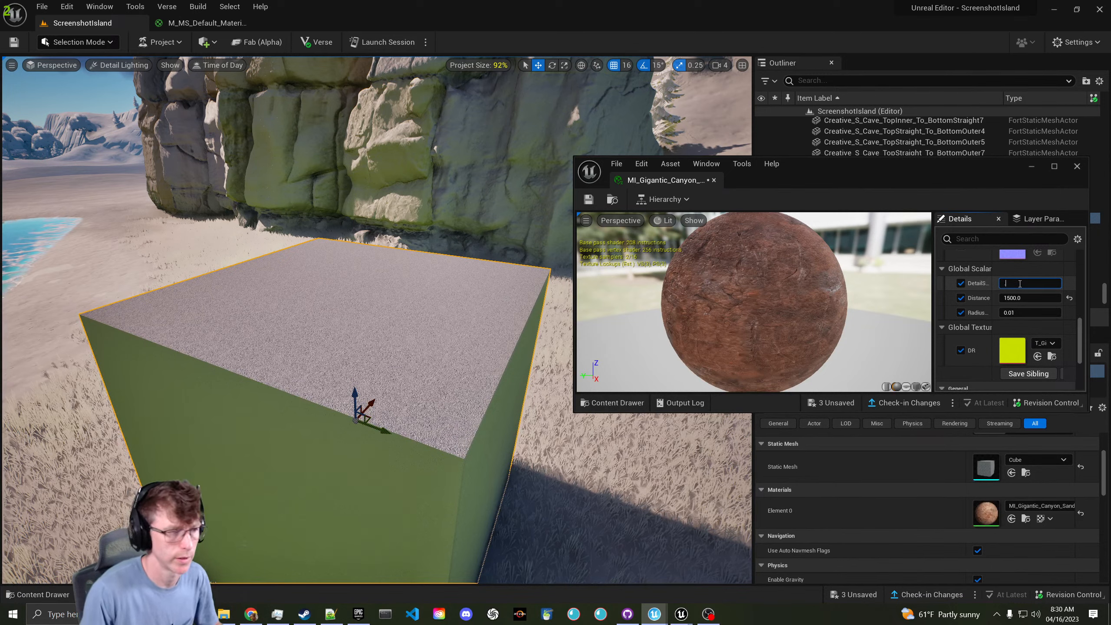
# - Set DetailScale to 0.25 after trying 0.5, and inspect the cube's rock texture up close
pyautogui.write('0.5')
pyautogui.press('Return')
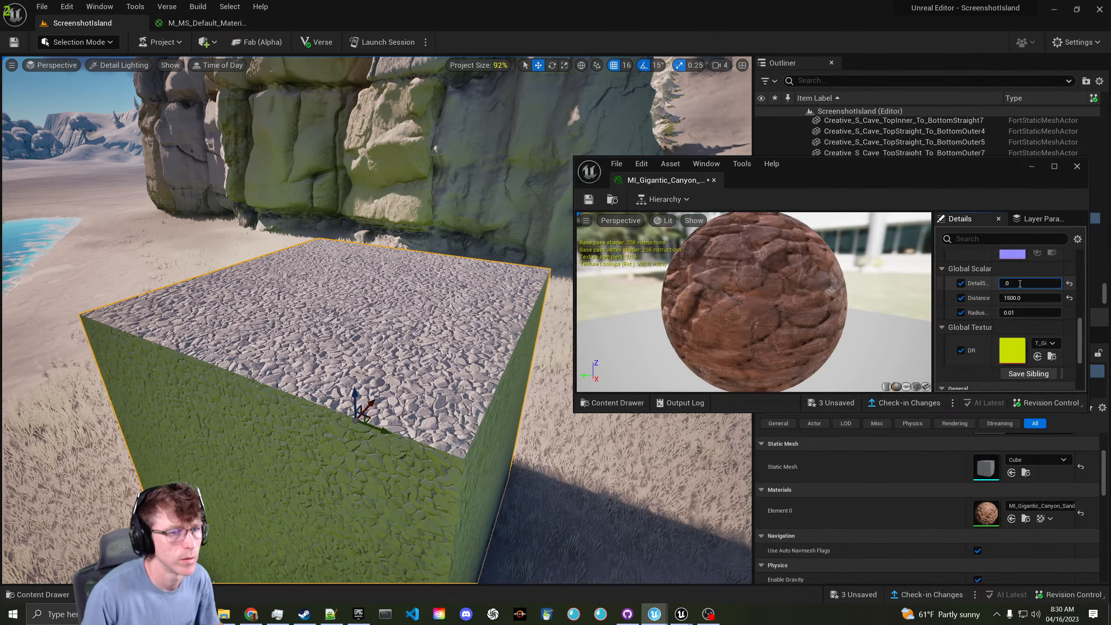
pyautogui.write('.2')
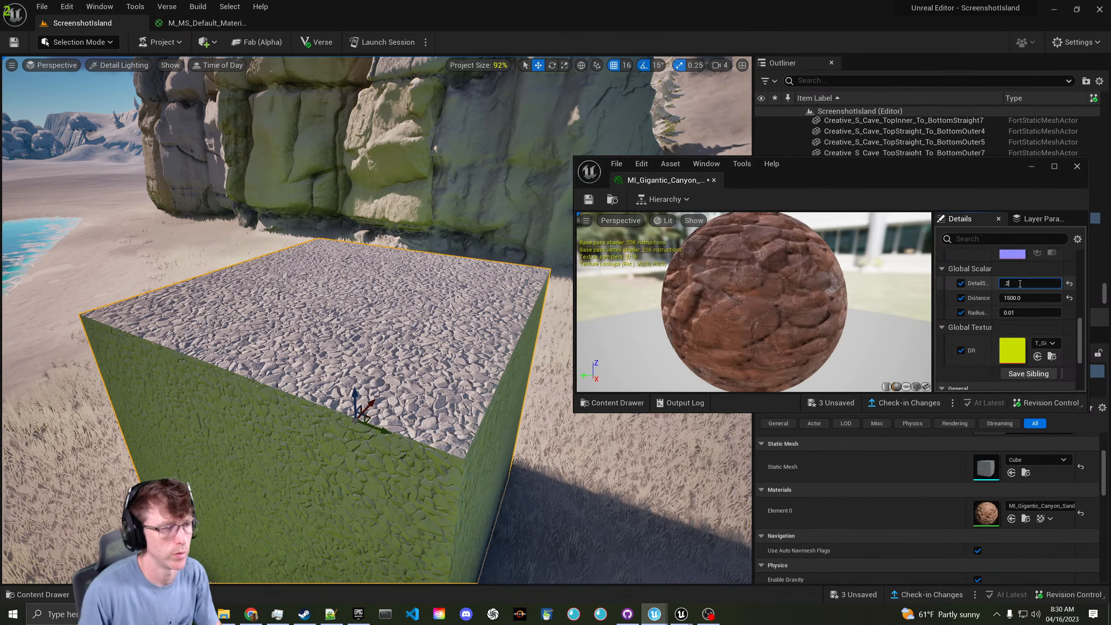
pyautogui.write('5')
pyautogui.press('Return')
pyautogui.press('w')
pyautogui.moveTo(376, 320); pyautogui.dragTo(413, 311, button='right')
pyautogui.press('w')
pyautogui.press('w')
pyautogui.press('s')
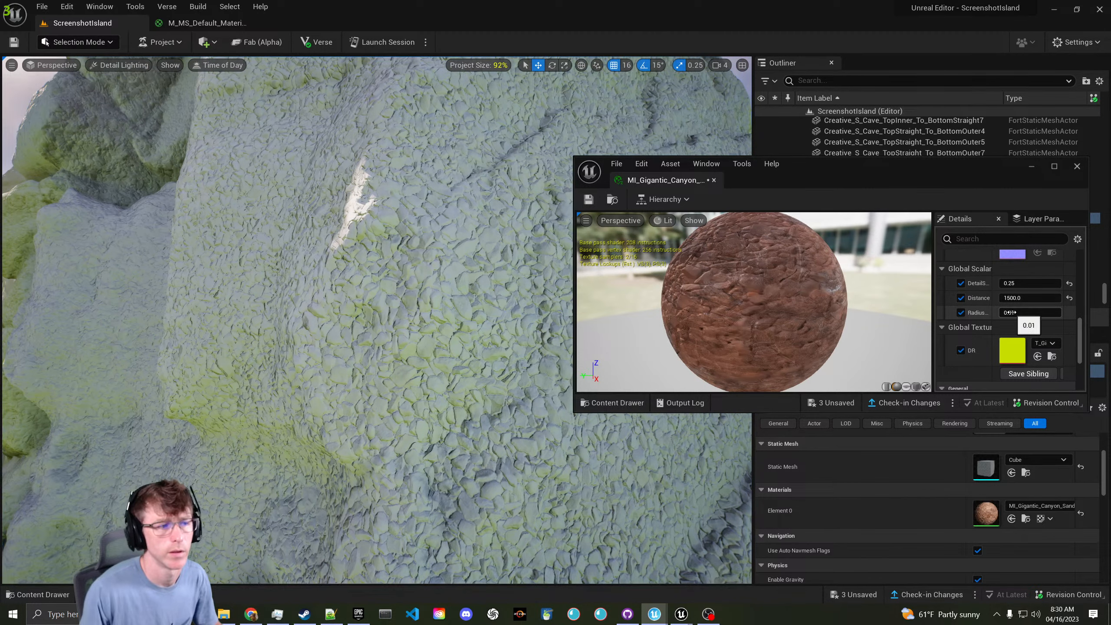
# - Try RadiusOffset values 0.2 and 0.01, settle on 0.02, and view the cliff
pyautogui.write('0.2')
pyautogui.press('Return')
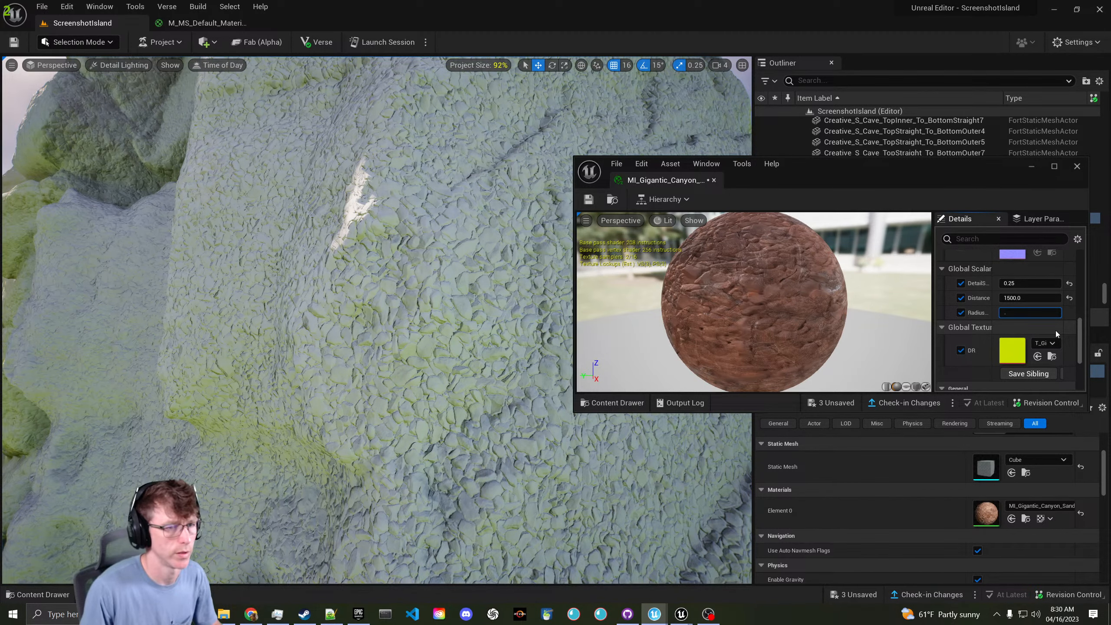
pyautogui.press('BackSpace')
pyautogui.write('.01')
pyautogui.press('Return')
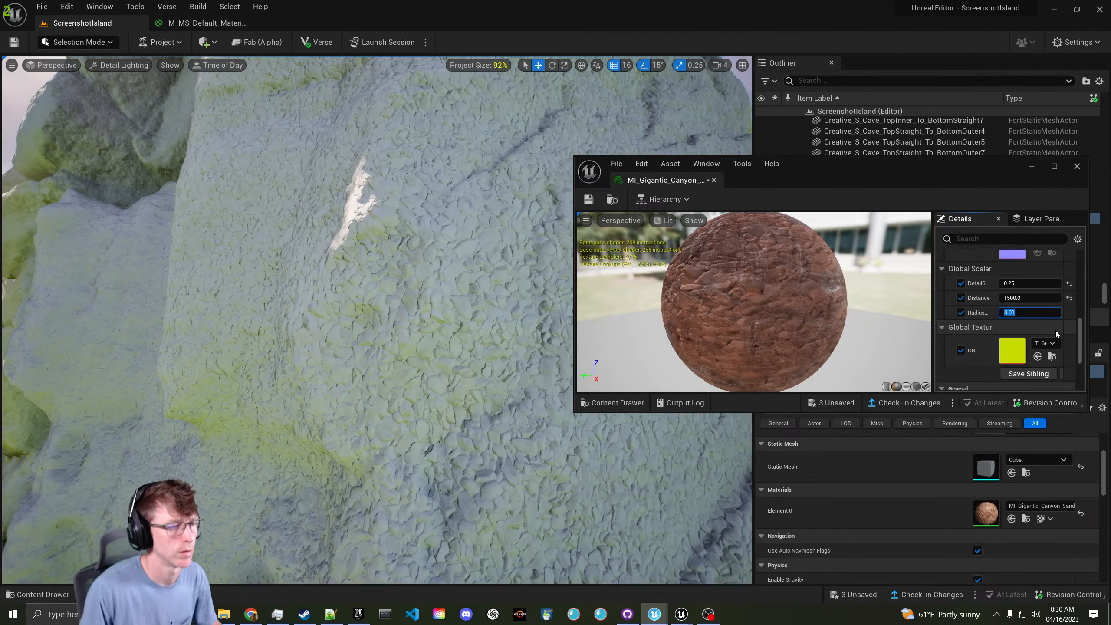
pyautogui.write('0.02')
pyautogui.press('Return')
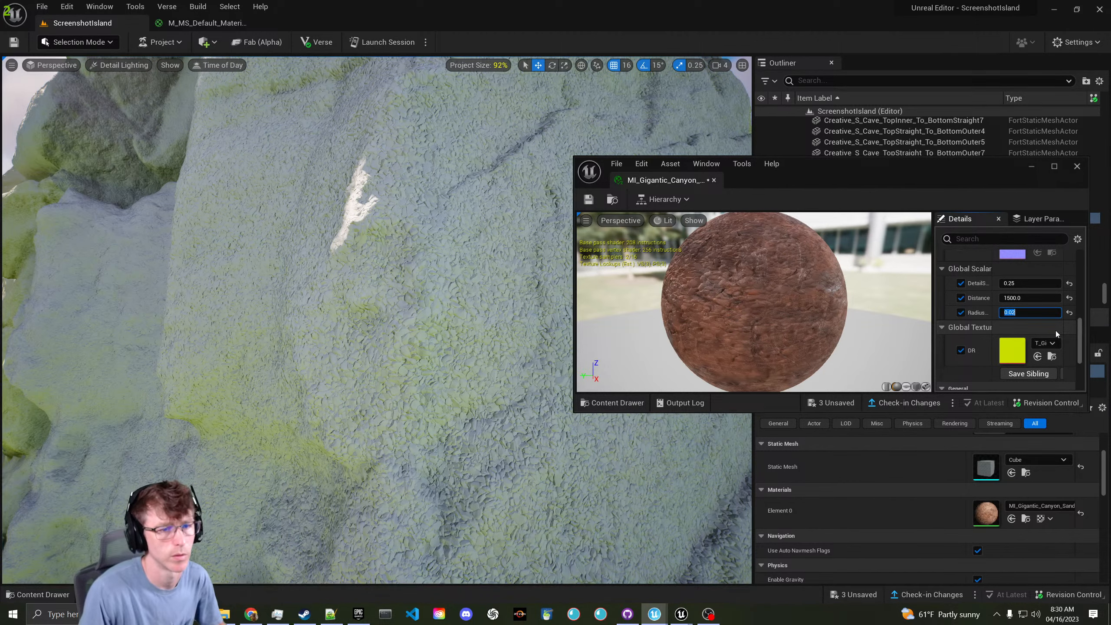
pyautogui.moveTo(376, 319); pyautogui.dragTo(420, 306, button='right')
pyautogui.press('s')
pyautogui.moveTo(412, 235); pyautogui.dragTo(407, 234, button='right')
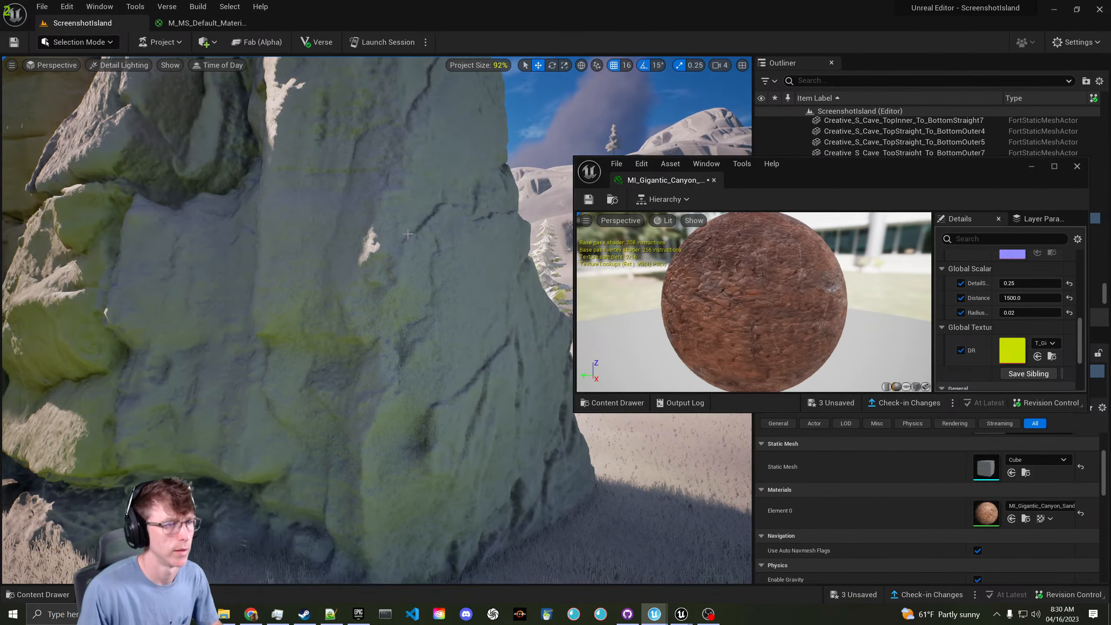
# - Close the material instance window and switch the viewport to Lit to see the sandstone cliff
pyautogui.click(713, 180)
pyautogui.moveTo(579, 177); pyautogui.dragTo(486, 177, button='right')
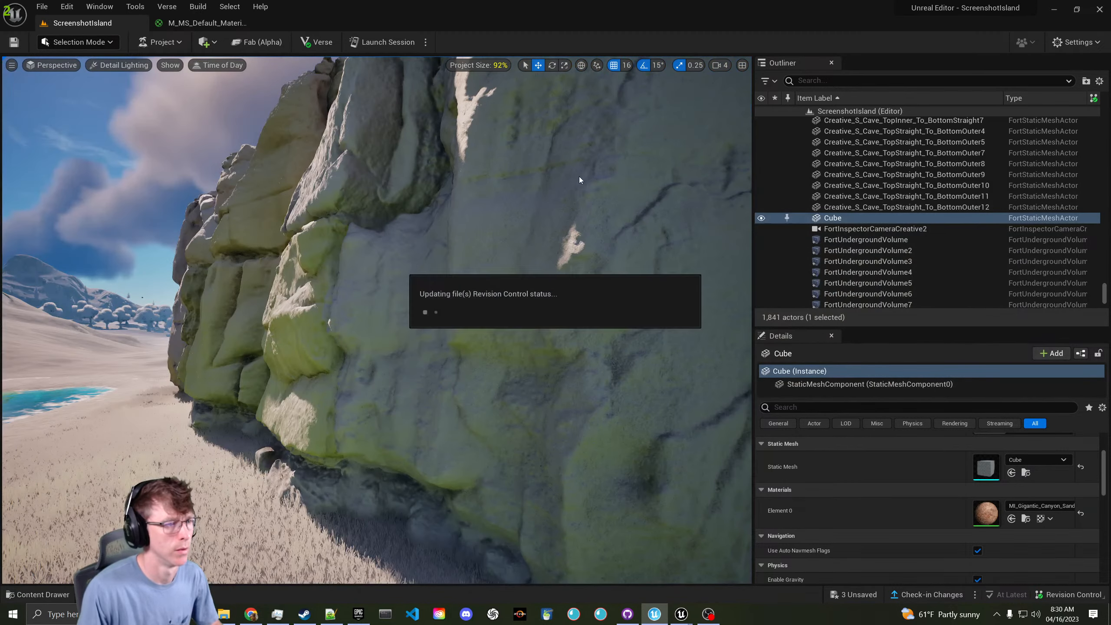
pyautogui.click(97, 65)
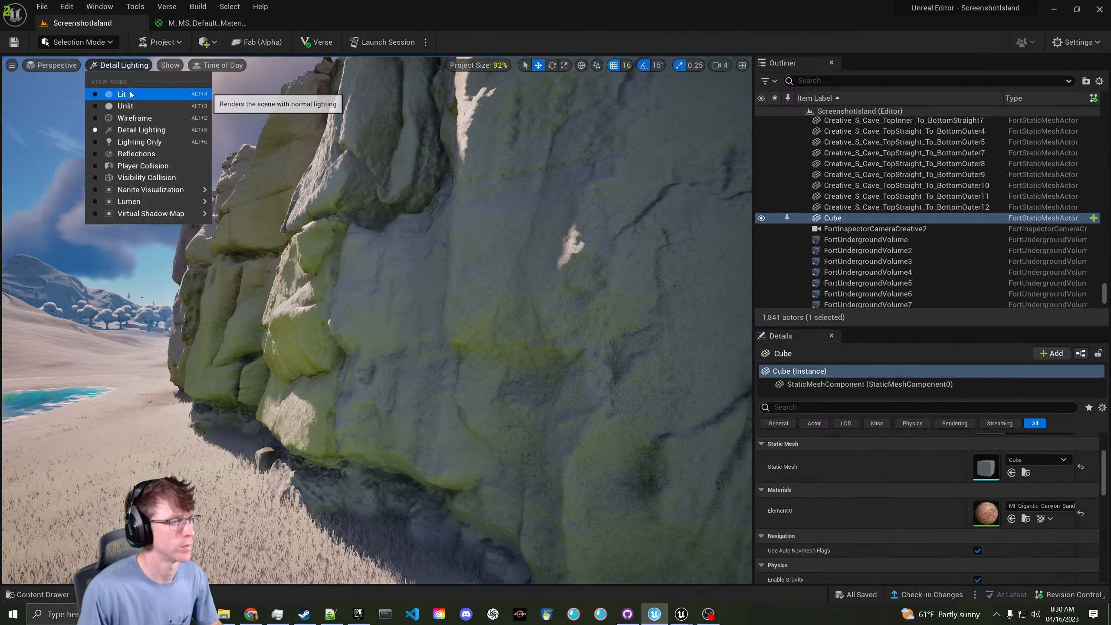
pyautogui.click(122, 94)
pyautogui.moveTo(350, 245); pyautogui.dragTo(103, 183, button='right')
pyautogui.press('w')
pyautogui.press('w')
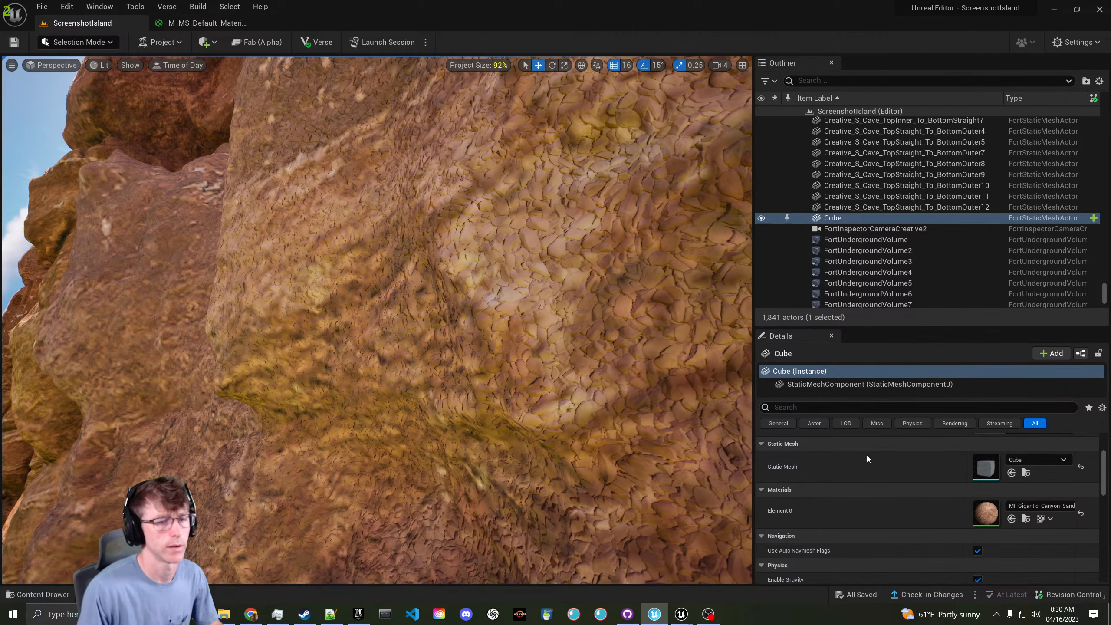
pyautogui.doubleClick(986, 513)
# - Wire Normal RGB into the Mask (R G), Mask (B) and Lerp B inputs, then save
pyautogui.click(202, 24)
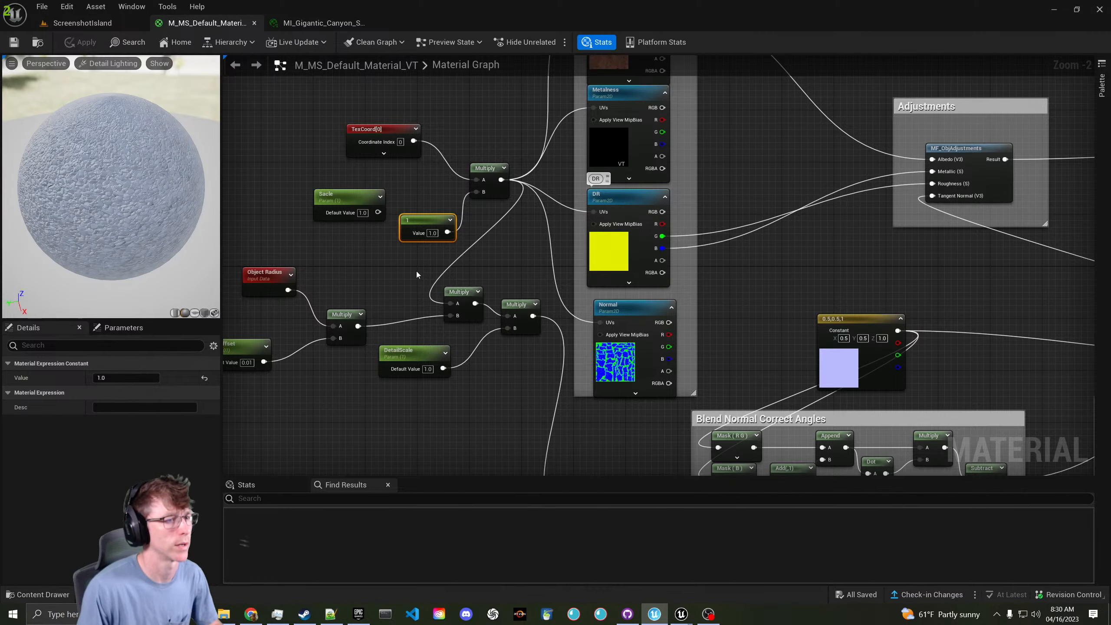
pyautogui.moveTo(416, 274); pyautogui.dragTo(395, 191, button='right')
pyautogui.moveTo(500, 227); pyautogui.dragTo(549, 350)
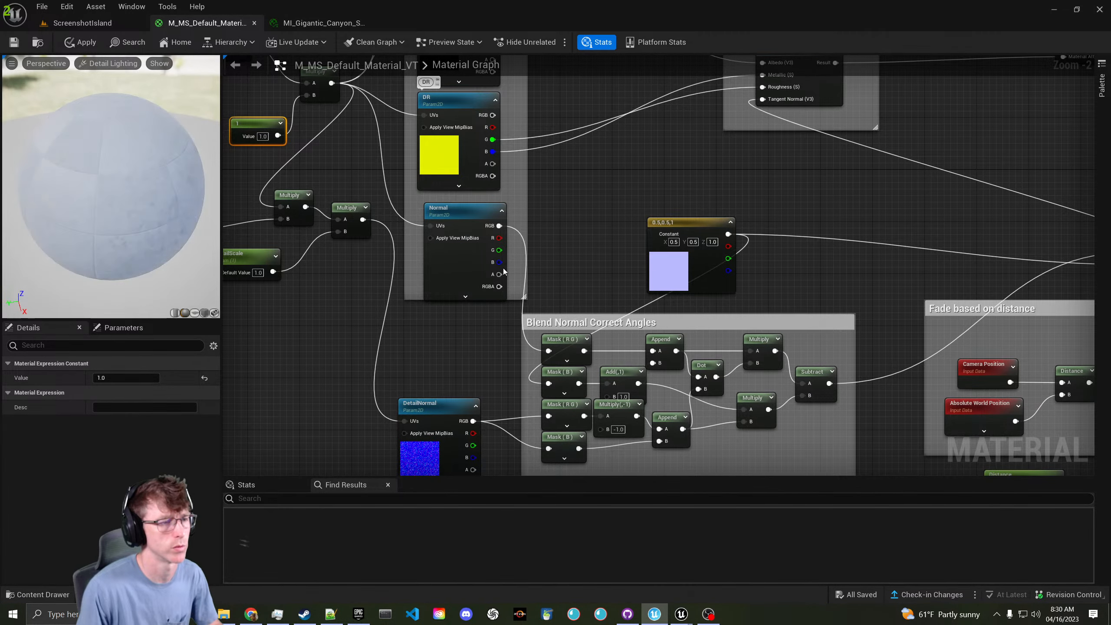
pyautogui.moveTo(499, 227); pyautogui.dragTo(549, 383)
pyautogui.moveTo(579, 275); pyautogui.dragTo(444, 263, button='right')
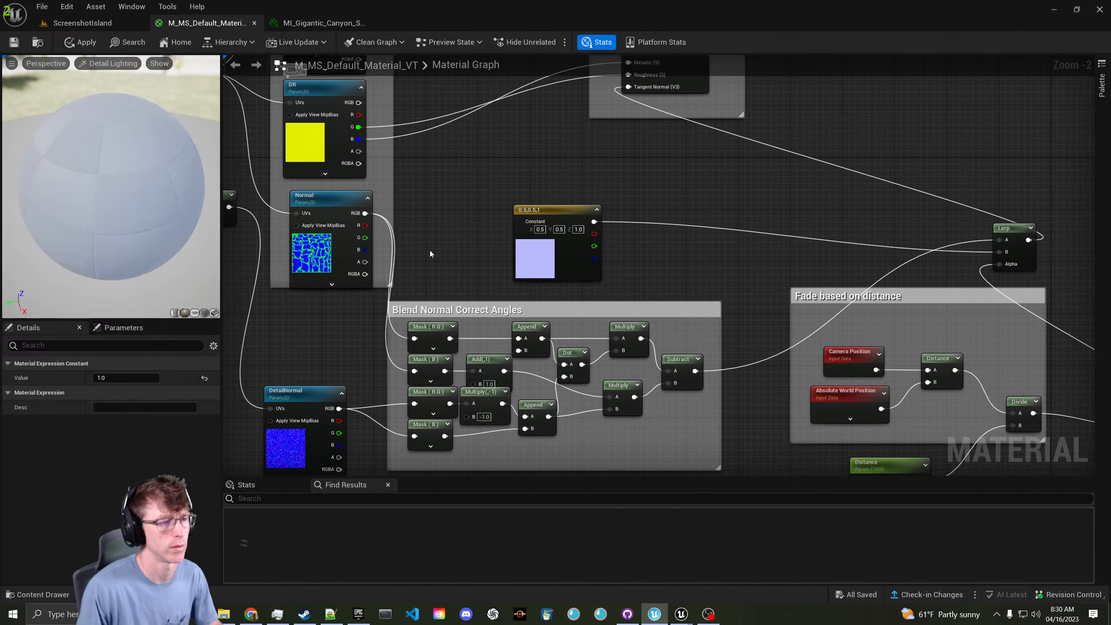
pyautogui.moveTo(365, 213); pyautogui.dragTo(1000, 251)
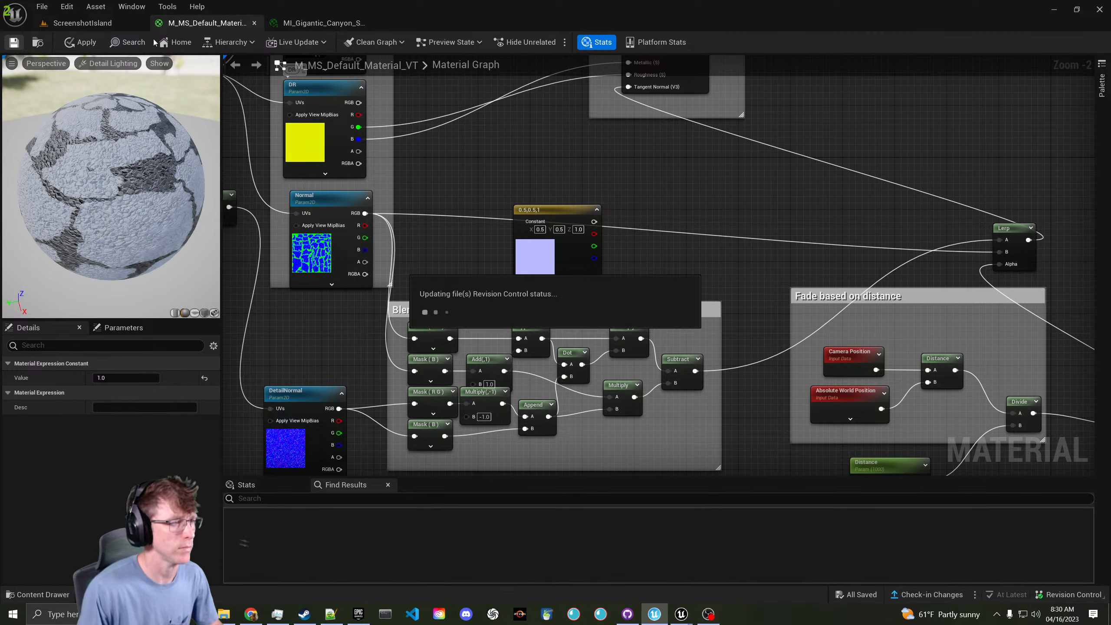
pyautogui.click(86, 23)
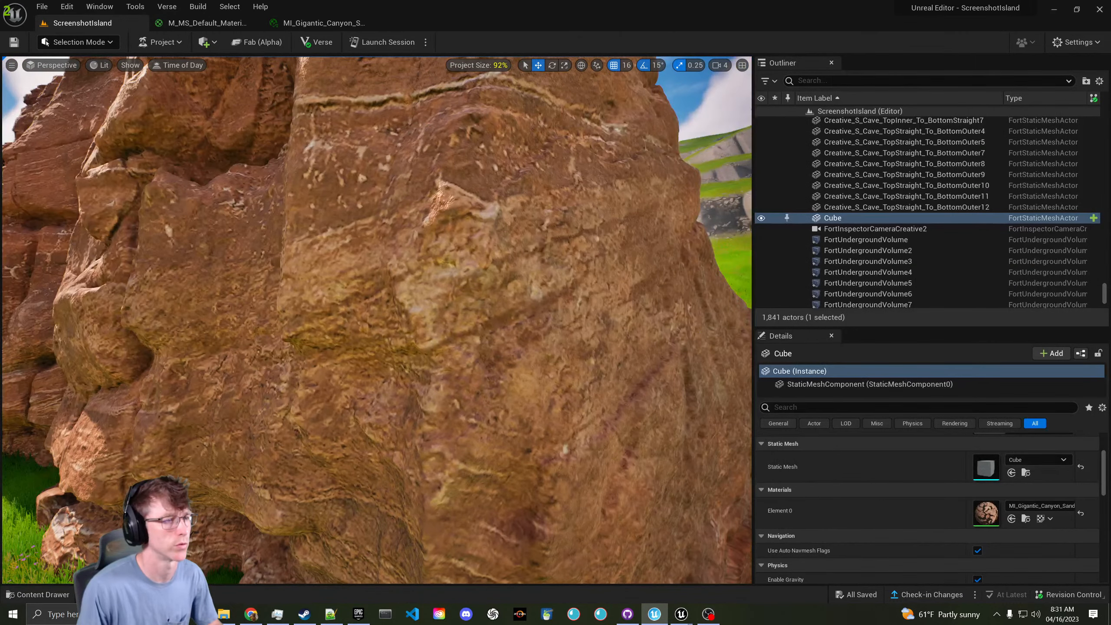
# - Fly close to the cube's rock surface to check the new normal detail
pyautogui.press('w')
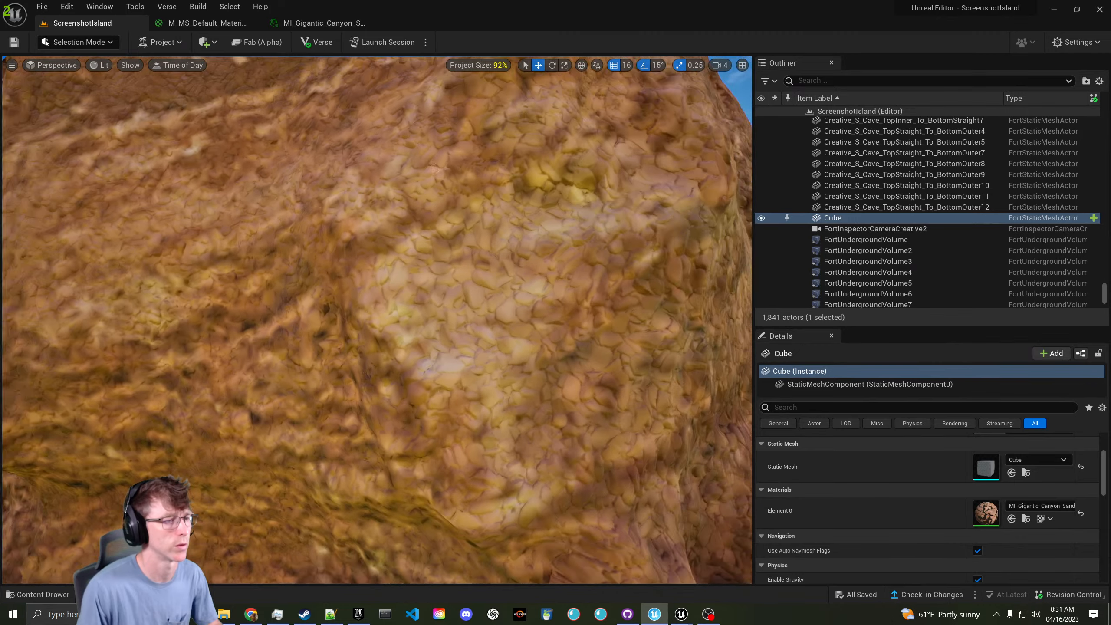
pyautogui.moveTo(376, 319); pyautogui.dragTo(307, 320, button='right')
pyautogui.press('w')
pyautogui.press('w')
pyautogui.press('w')
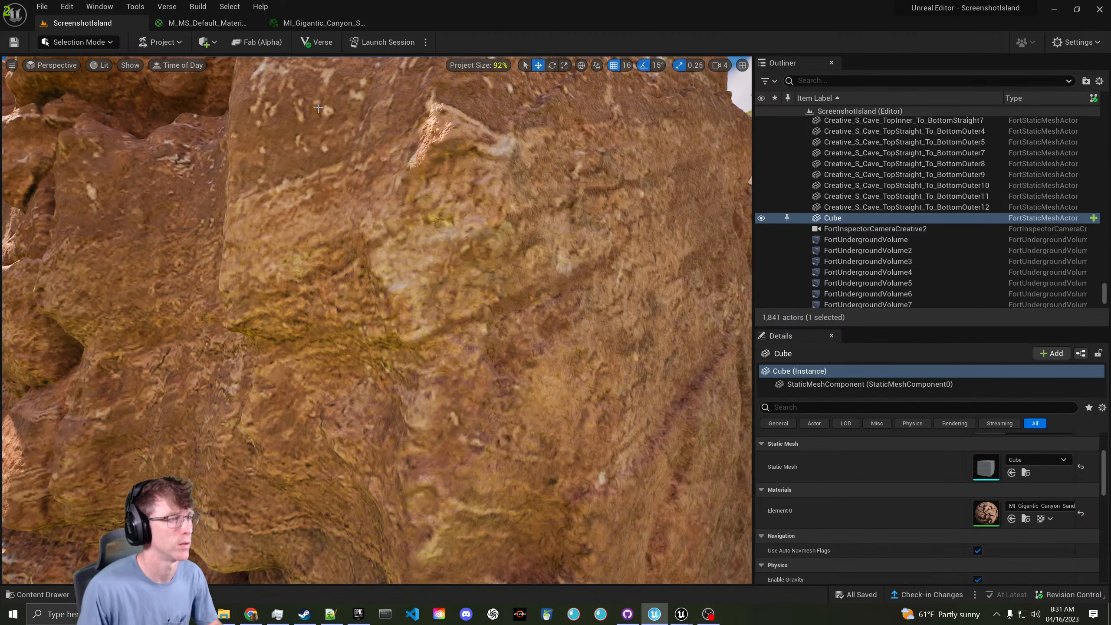
pyautogui.click(310, 26)
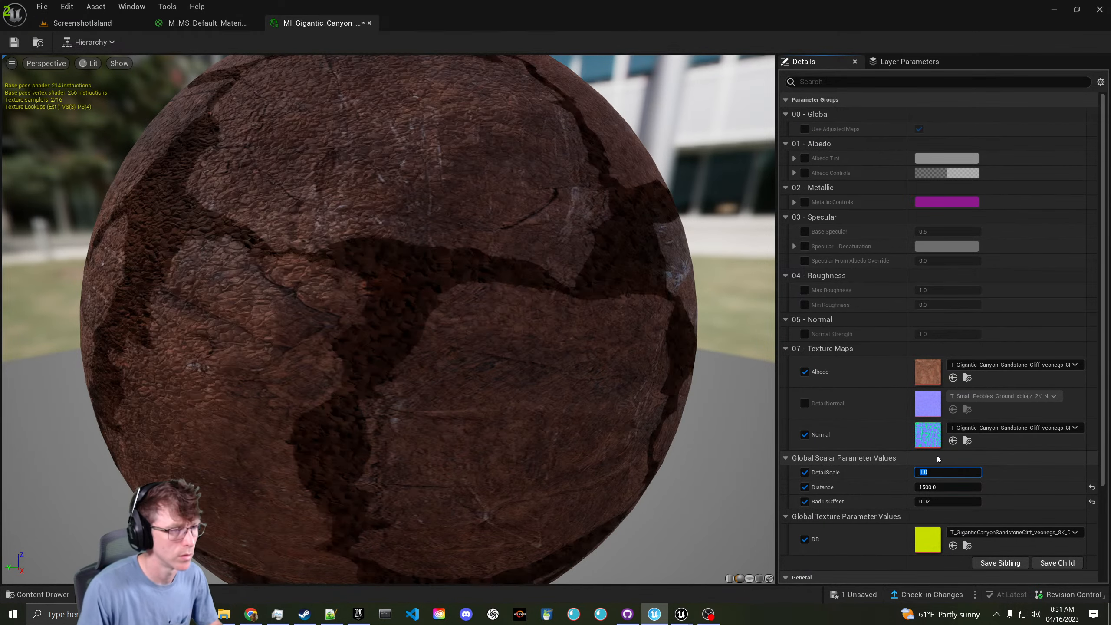
# - Fly around the rock in ScreenshotIsland and select the Gigantic Canyon Sandstone Cliff Var8 mesh
pyautogui.click(81, 25)
pyautogui.press('w')
pyautogui.moveTo(376, 302)
pyautogui.mouseDown(button='right')
pyautogui.moveTo(387, 328)
pyautogui.moveTo(454, 313)
pyautogui.moveTo(356, 304)
pyautogui.moveTo(358, 269)
pyautogui.moveTo(352, 294)
pyautogui.moveTo(389, 313)
pyautogui.mouseUp(button='right')
pyautogui.press('w')
pyautogui.press('s')
pyautogui.press('w')
pyautogui.press('s')
pyautogui.moveTo(390, 218); pyautogui.dragTo(369, 219, button='right')
pyautogui.click(526, 261)
pyautogui.moveTo(527, 262); pyautogui.dragTo(571, 282, button='right')
pyautogui.press('r')
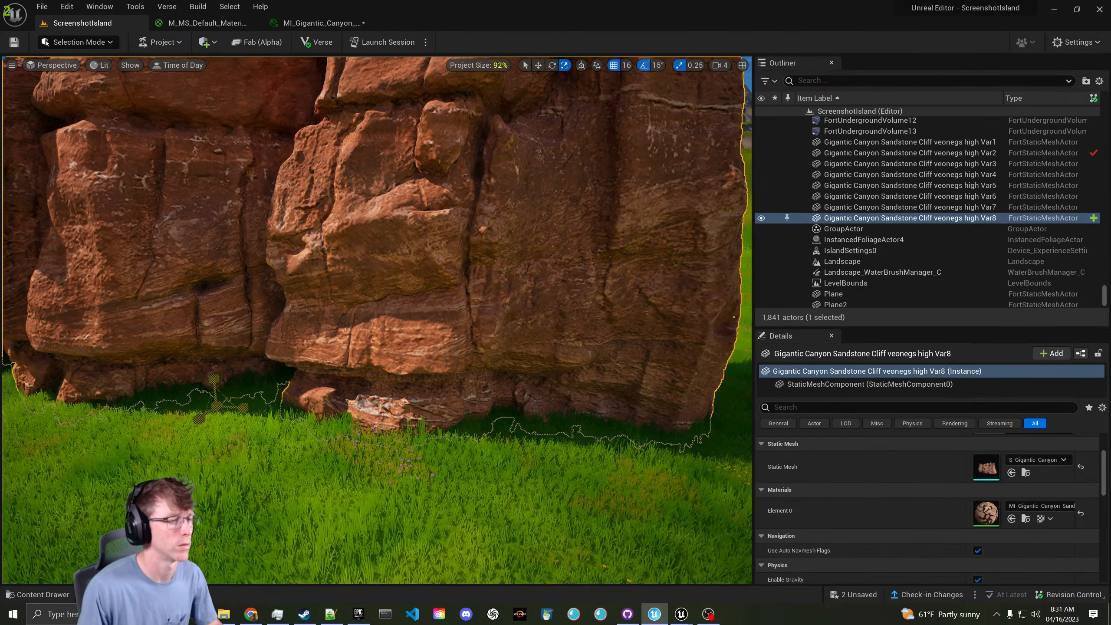
# - Fly in for a close-up of the cliff surface
pyautogui.moveTo(216, 407); pyautogui.dragTo(199, 418)
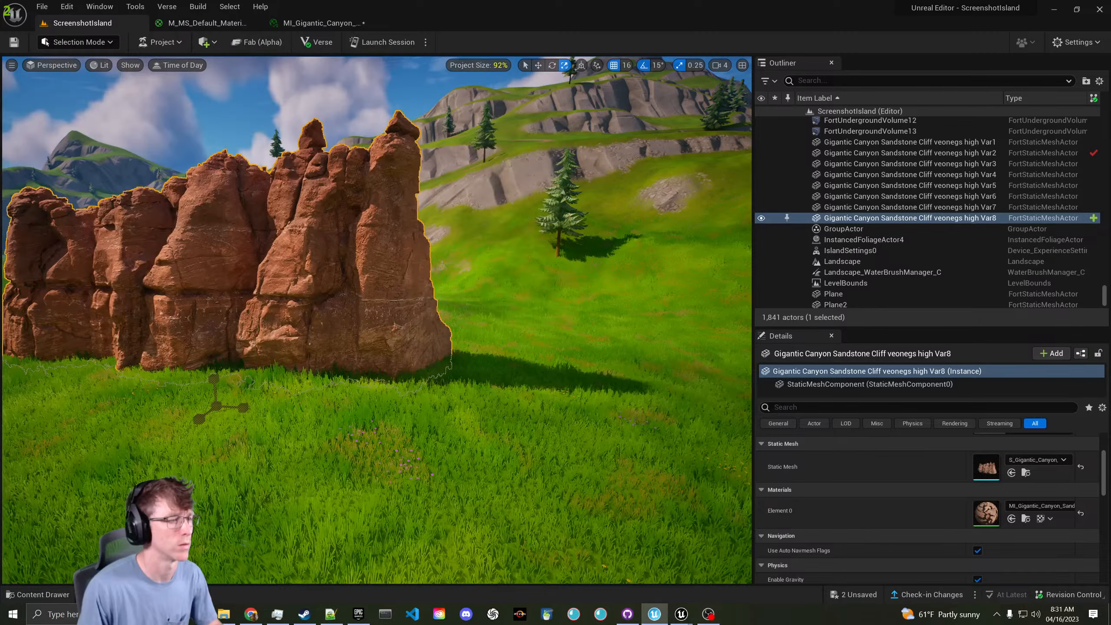
pyautogui.press('w')
pyautogui.moveTo(266, 321); pyautogui.dragTo(236, 307, button='right')
pyautogui.press('w')
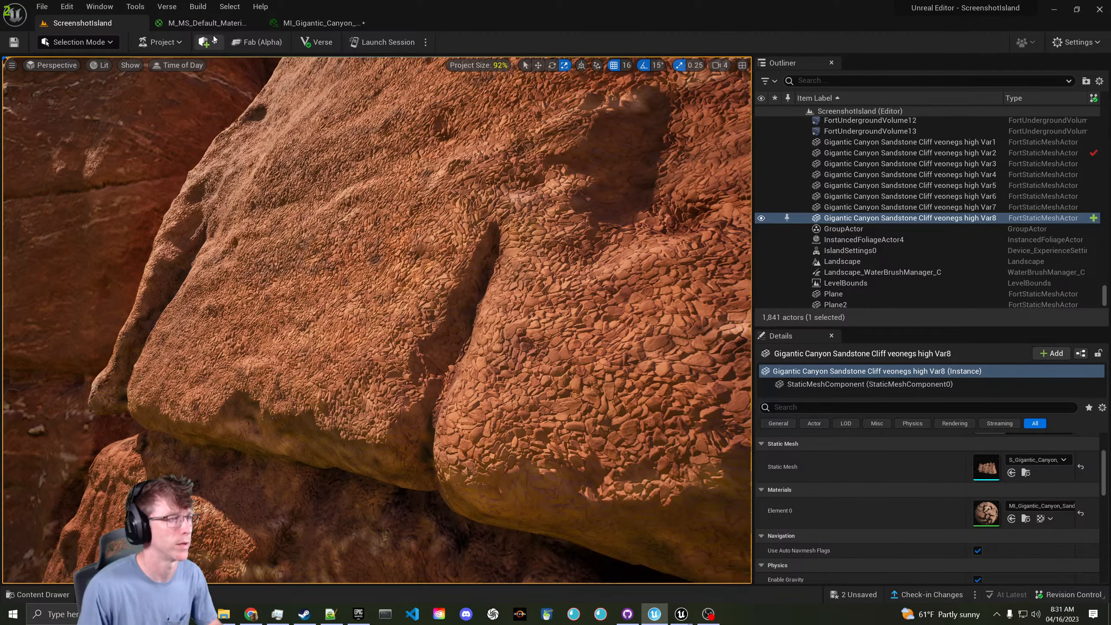
# - Float the canyon material instance over the level, close the default material graph, and widen its parameter list
pyautogui.click(325, 25)
pyautogui.moveTo(331, 21); pyautogui.dragTo(666, 161)
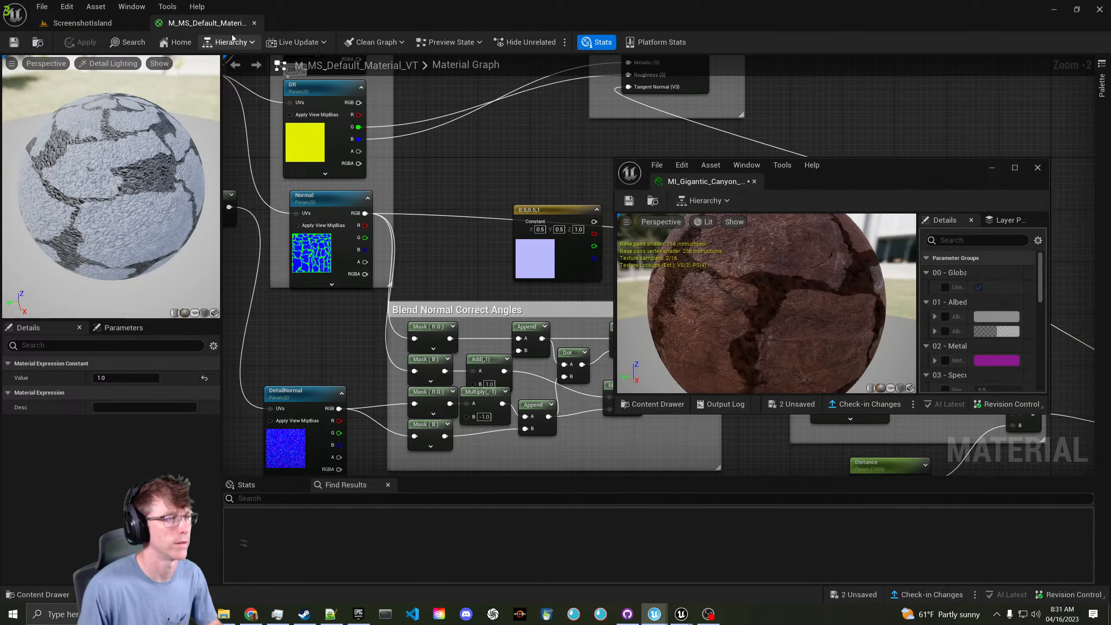
pyautogui.click(254, 23)
pyautogui.scroll(-10, 978, 351)
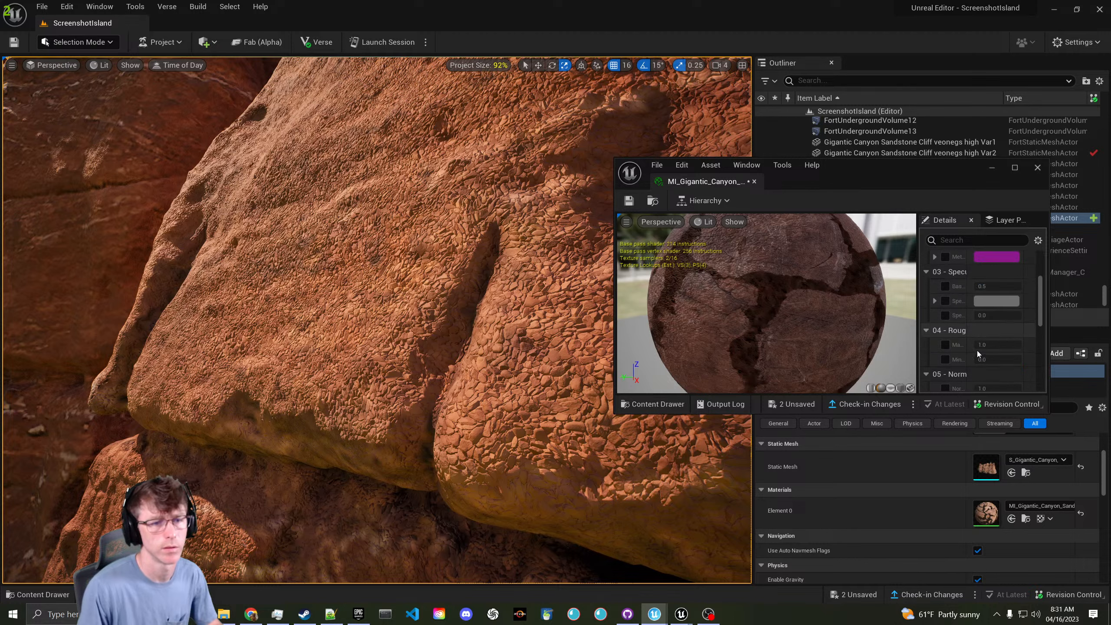
pyautogui.scroll(2, 975, 346)
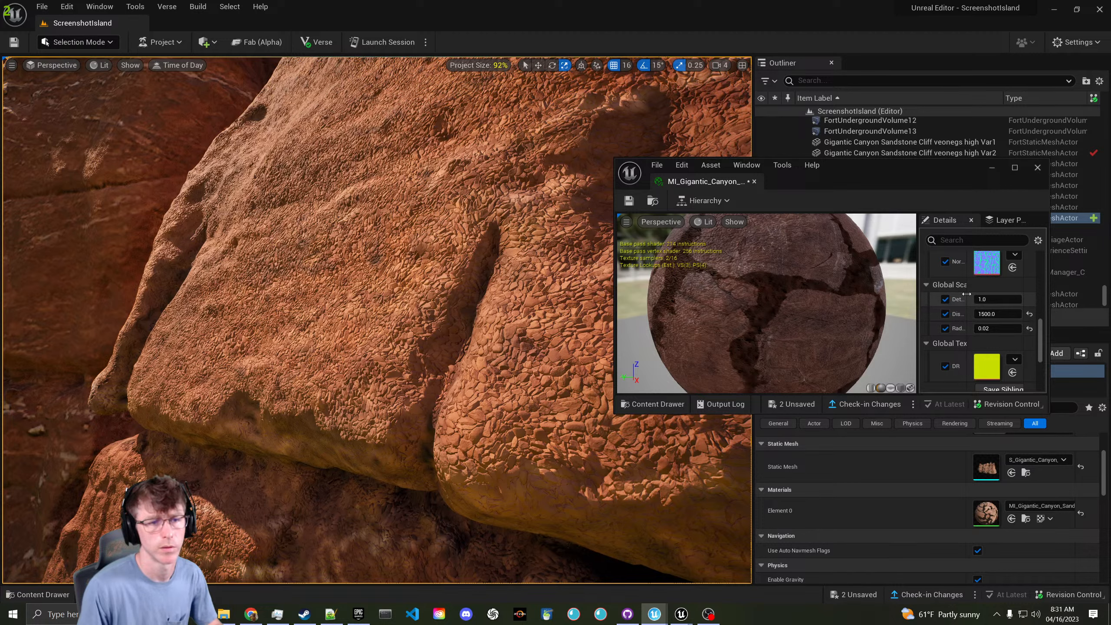
pyautogui.moveTo(966, 294); pyautogui.dragTo(1002, 295)
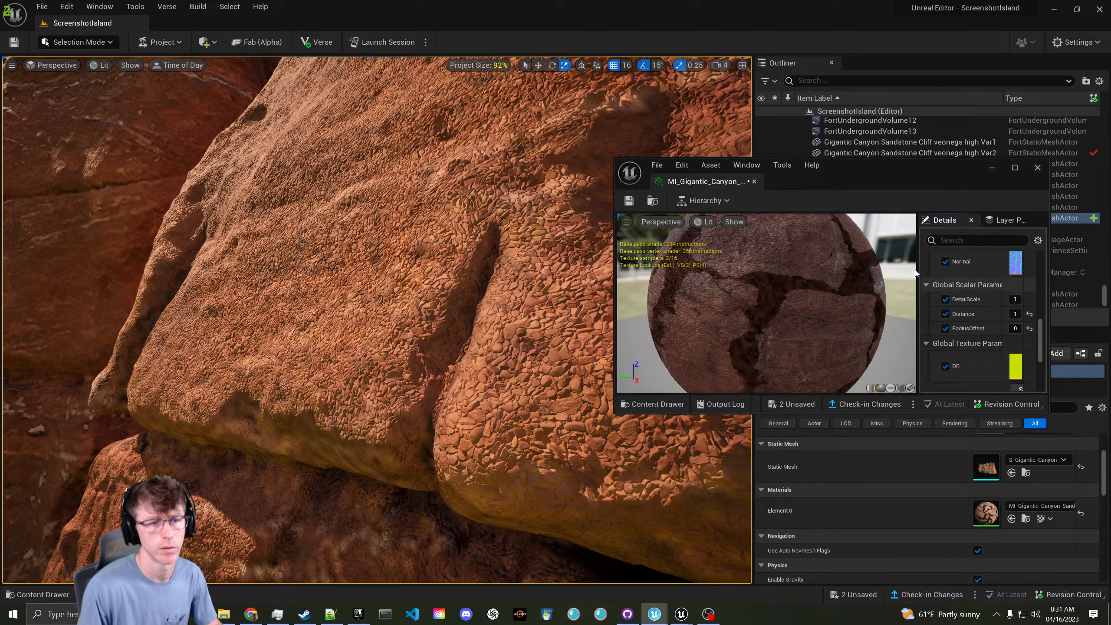
pyautogui.moveTo(915, 272); pyautogui.dragTo(744, 283)
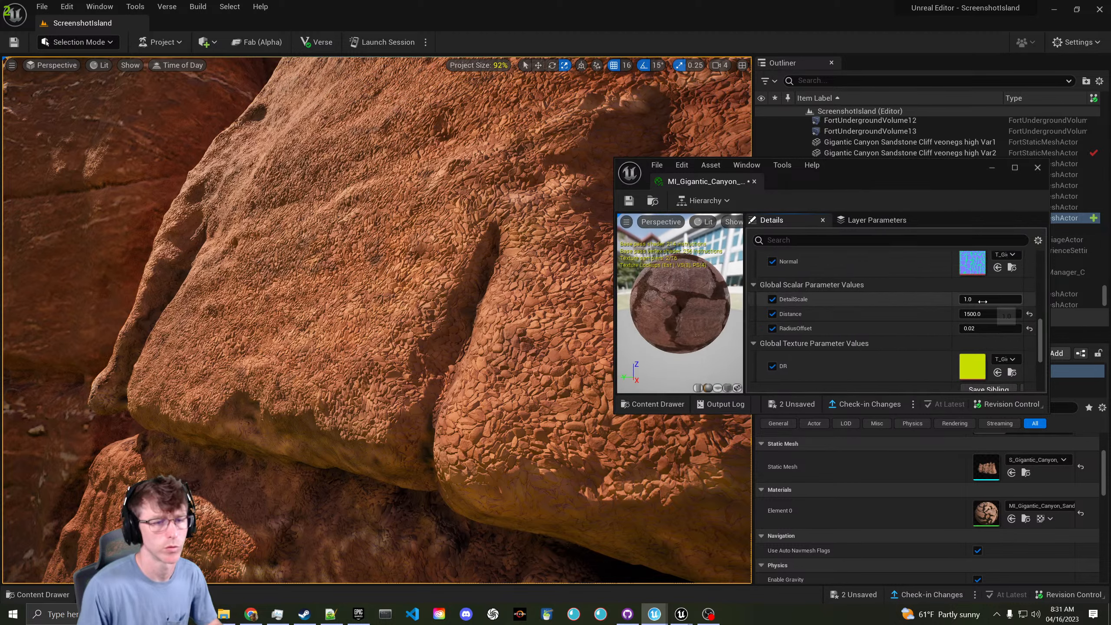
# - Set DetailScale to 0.5, check the rock, then save and close the instance
pyautogui.write('0.5')
pyautogui.press('Return')
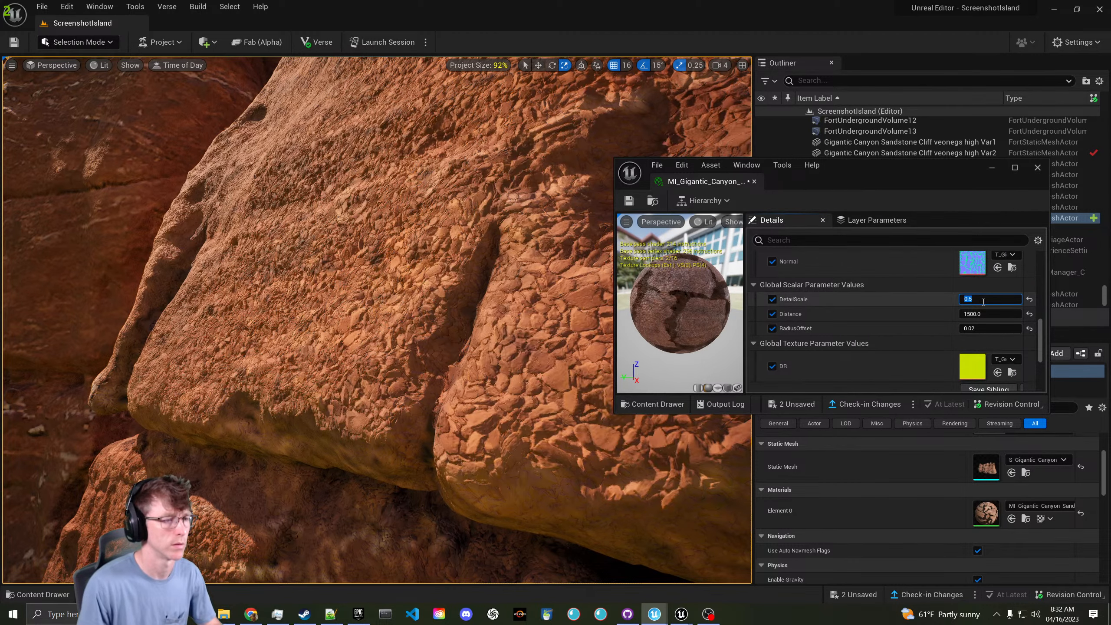
pyautogui.press('s')
pyautogui.moveTo(518, 348); pyautogui.dragTo(497, 355, button='right')
pyautogui.press('w')
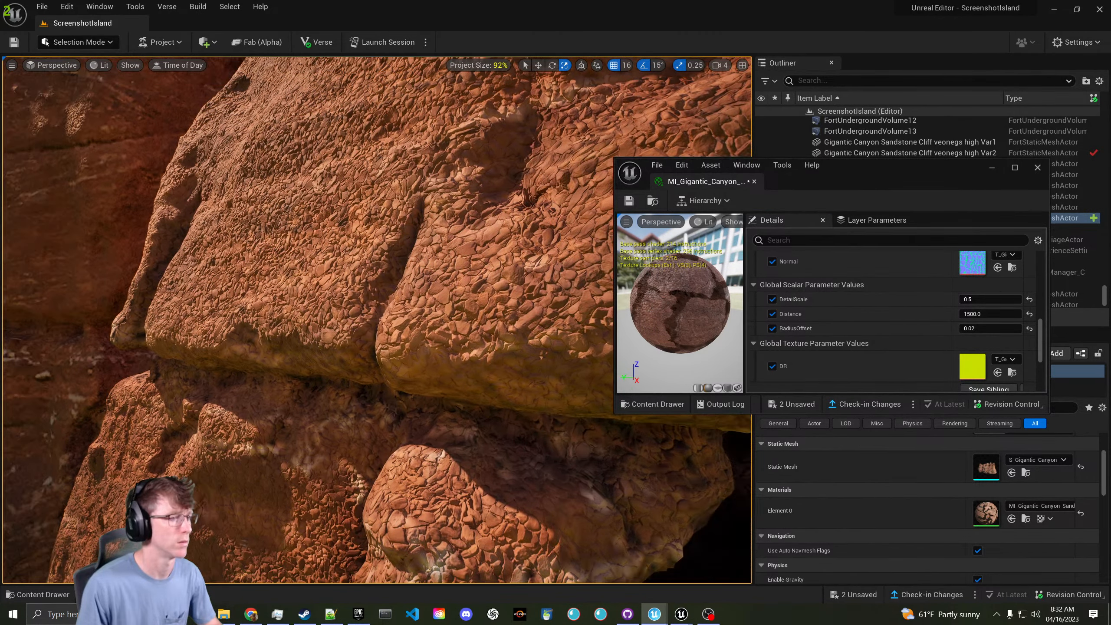
pyautogui.click(629, 201)
pyautogui.click(754, 181)
pyautogui.moveTo(647, 219); pyautogui.dragTo(615, 231, button='right')
pyautogui.press('s')
pyautogui.press('w')
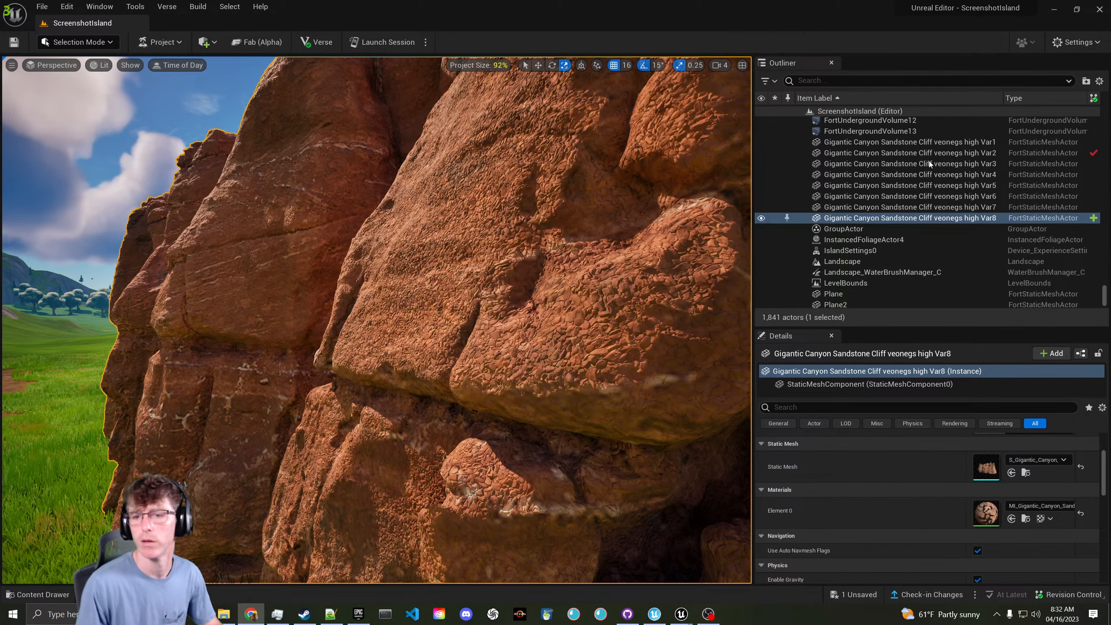
# - Save the island and submit its changes to revision control as 'Added Detail Normal'
pyautogui.press('s')
pyautogui.moveTo(626, 277)
pyautogui.mouseDown(button='right')
pyautogui.moveTo(577, 276)
pyautogui.moveTo(625, 267)
pyautogui.mouseUp(button='right')
pyautogui.hotkey('ctrl', 's')
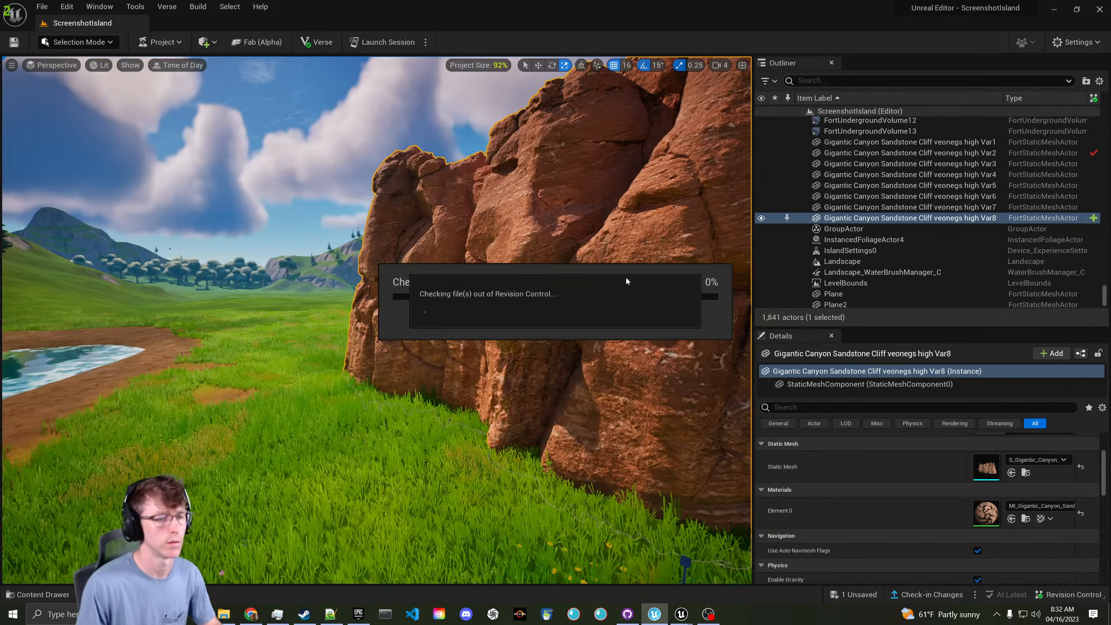
pyautogui.click(928, 594)
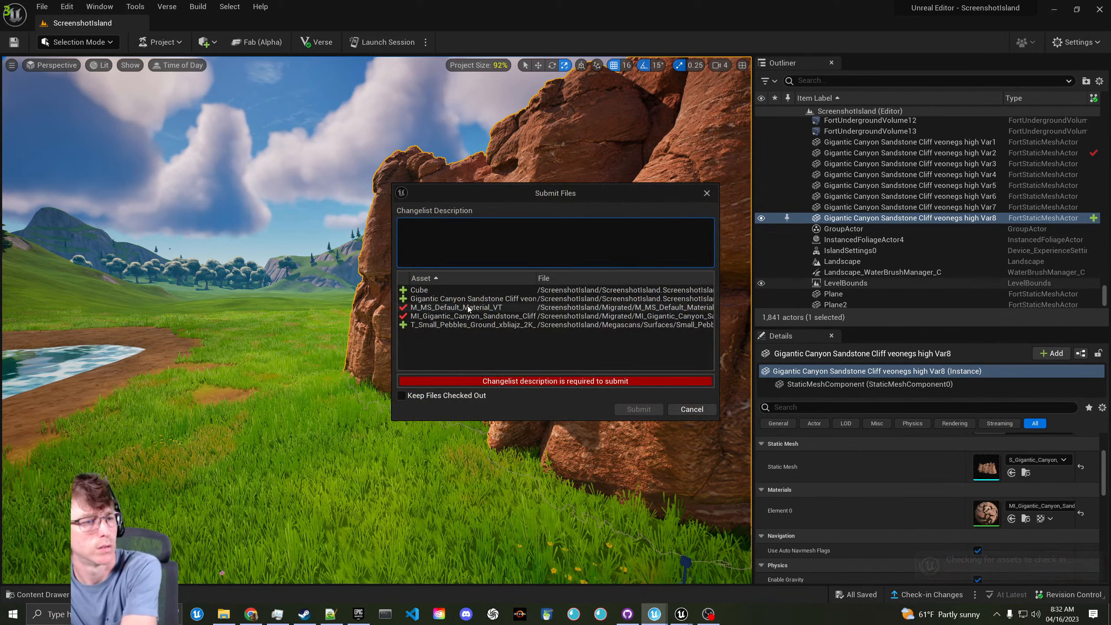
pyautogui.click(445, 307)
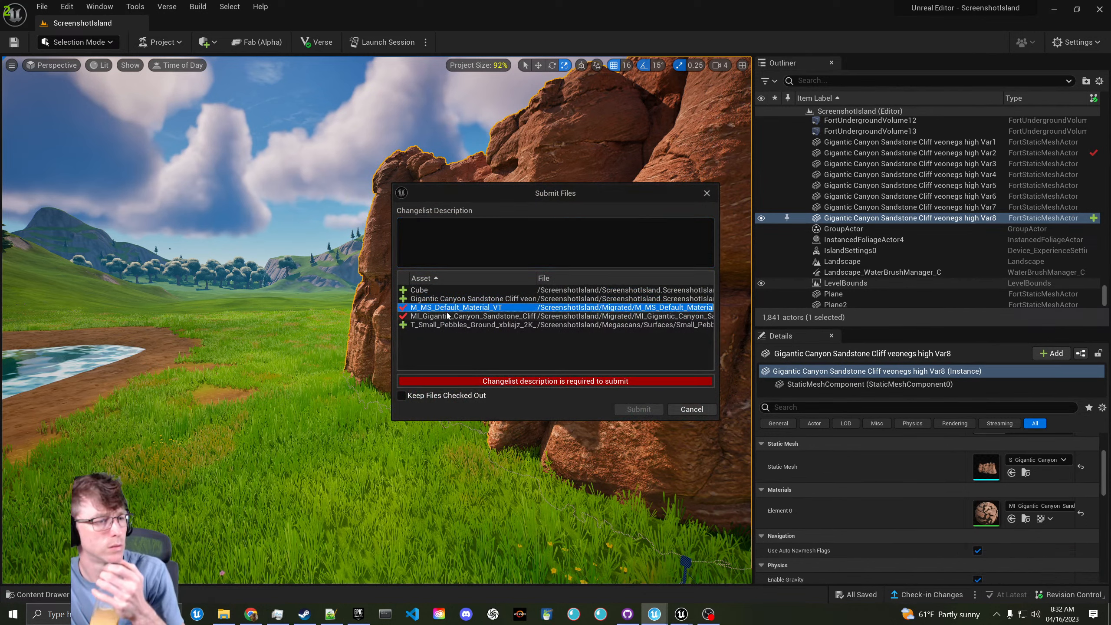
pyautogui.click(495, 241)
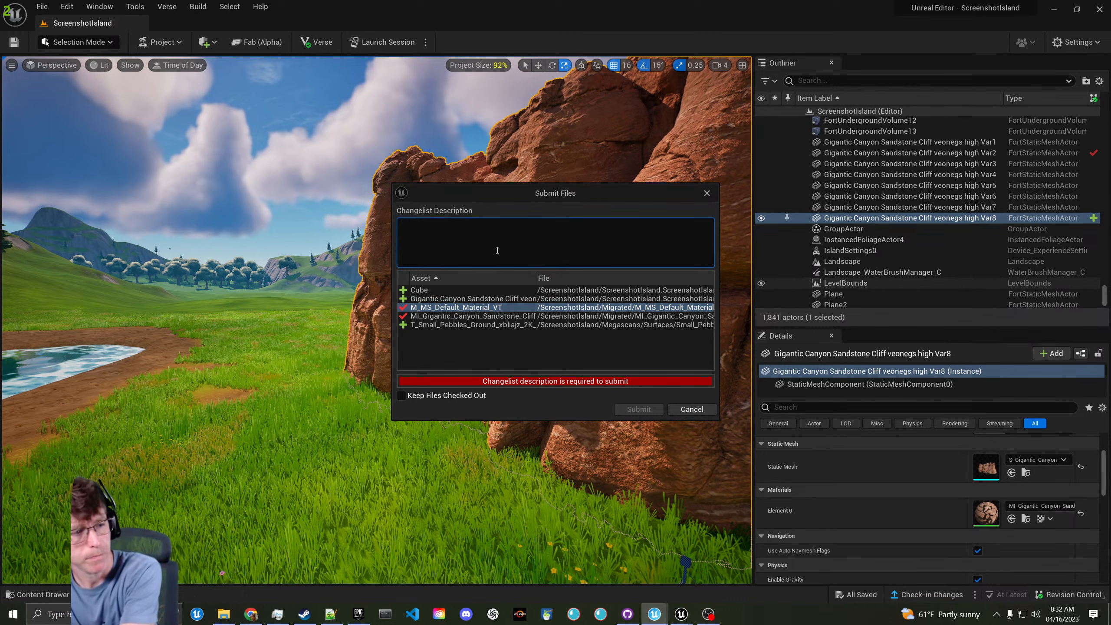
pyautogui.write('Added Detail Normal')
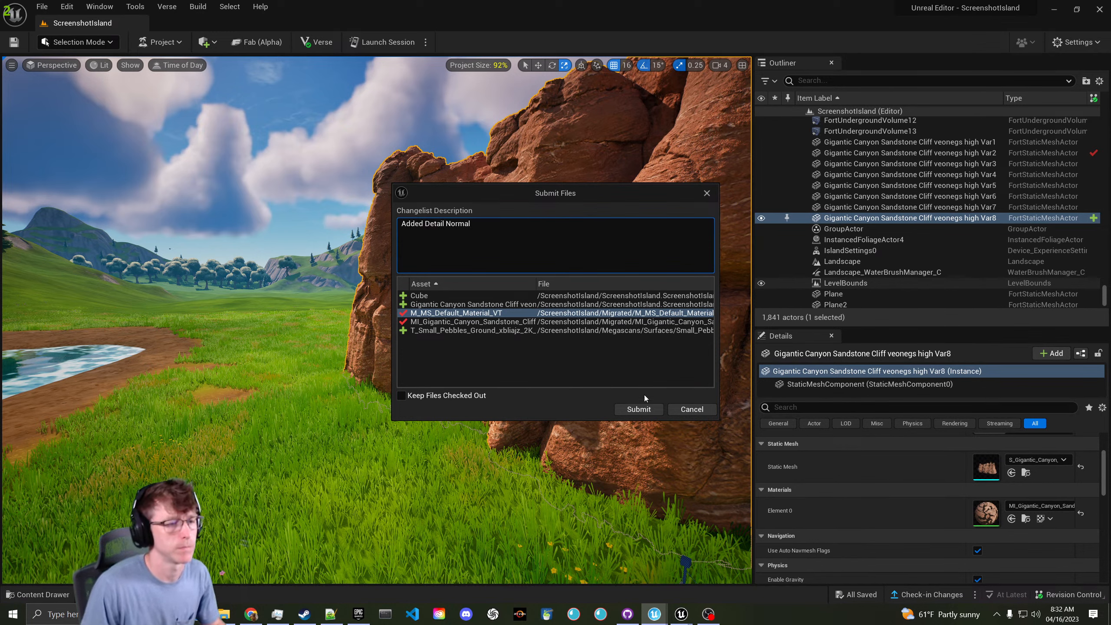
pyautogui.click(636, 408)
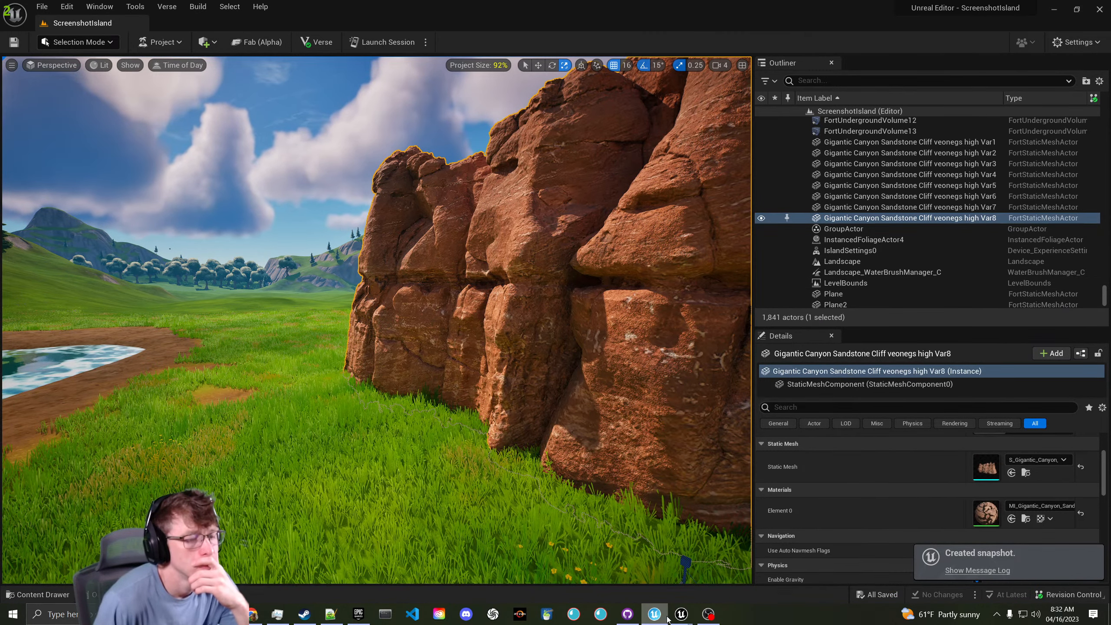
# - Move the ContentTransfer Unreal project window from the other monitor onto this screen
pyautogui.moveTo(679, 620)
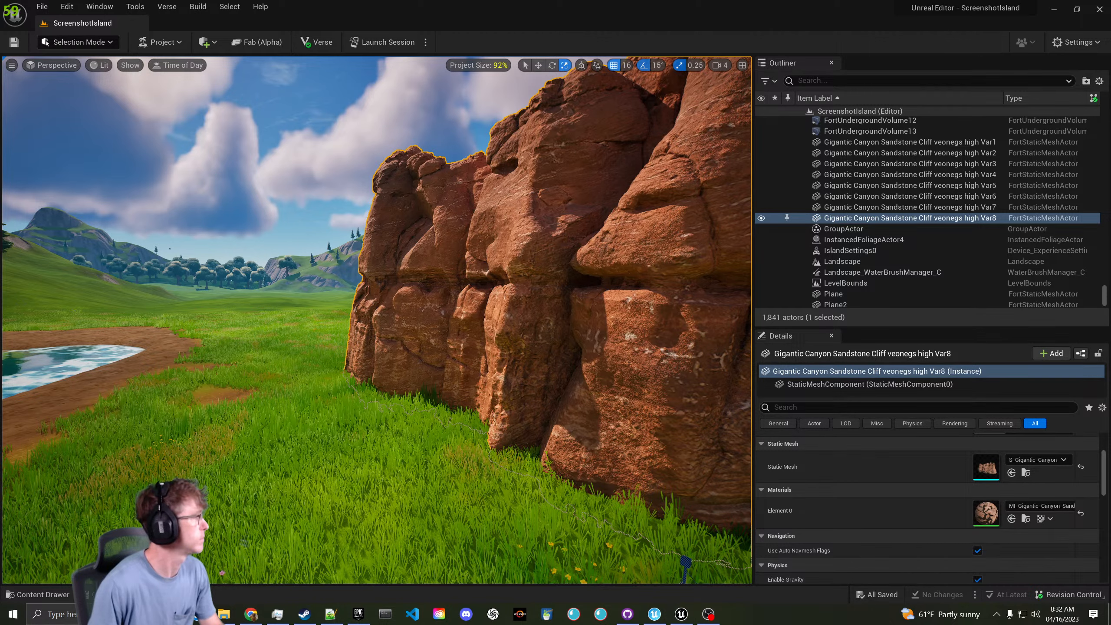
pyautogui.moveTo(0, 127); pyautogui.dragTo(465, 96)
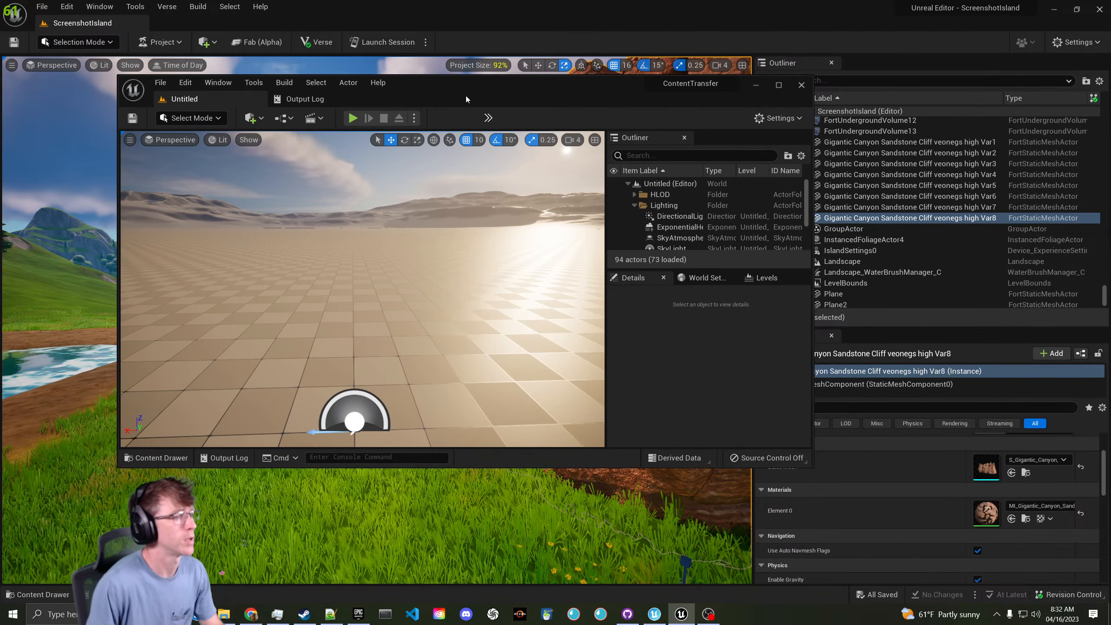
# - Maximize ContentTransfer, launch Quixel Bridge via Add Quixel Content, and browse to Environment > Natural
pyautogui.doubleClick(466, 96)
pyautogui.click(37, 593)
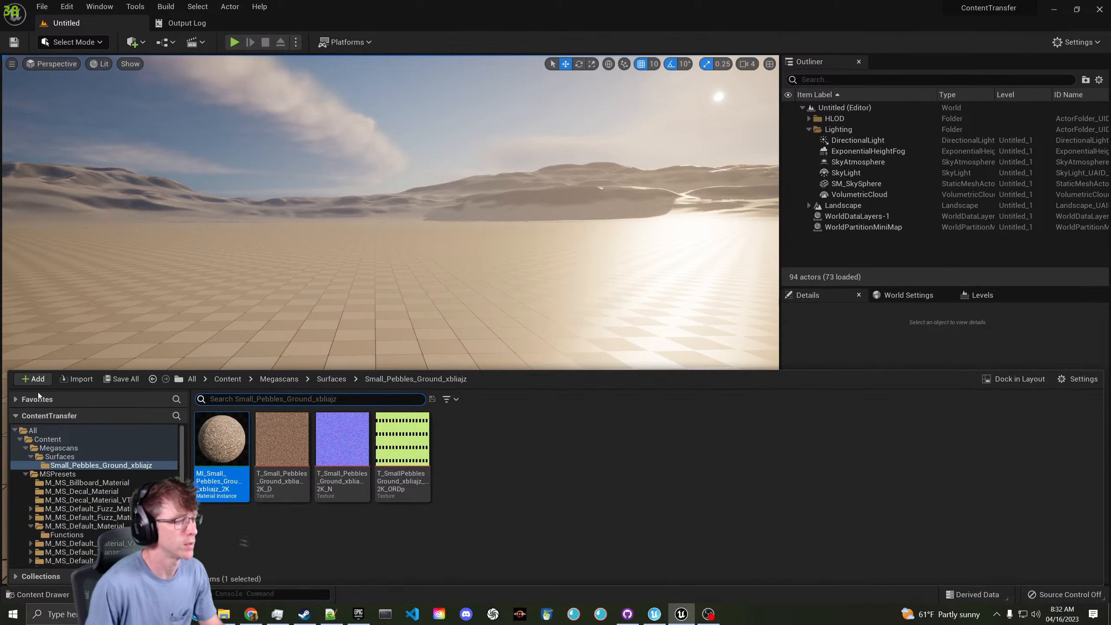
pyautogui.click(34, 378)
pyautogui.click(123, 261)
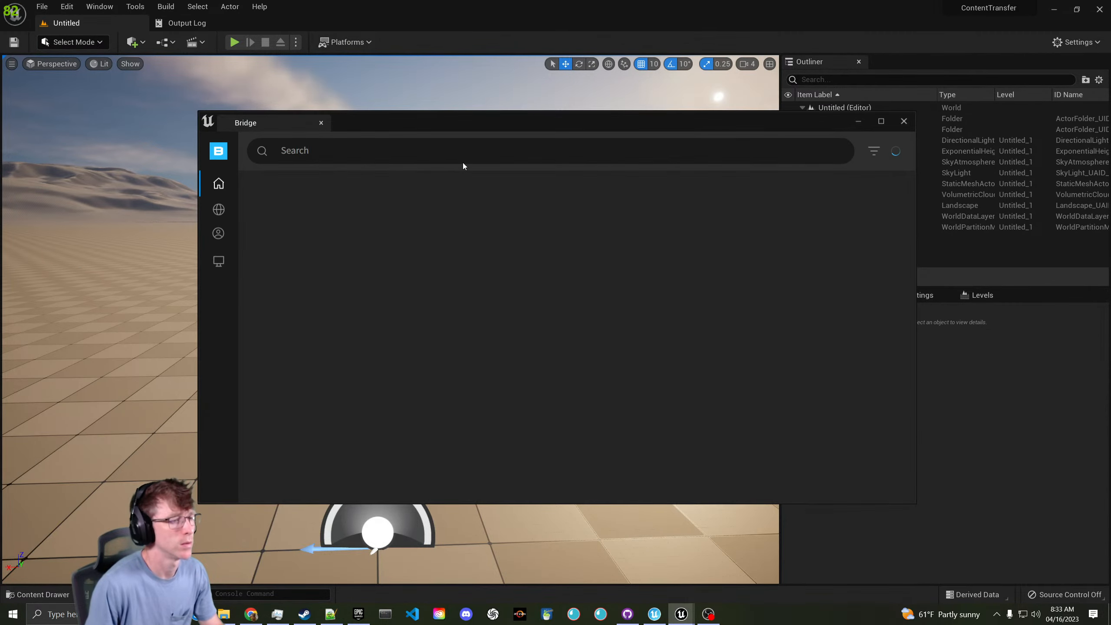
pyautogui.click(219, 210)
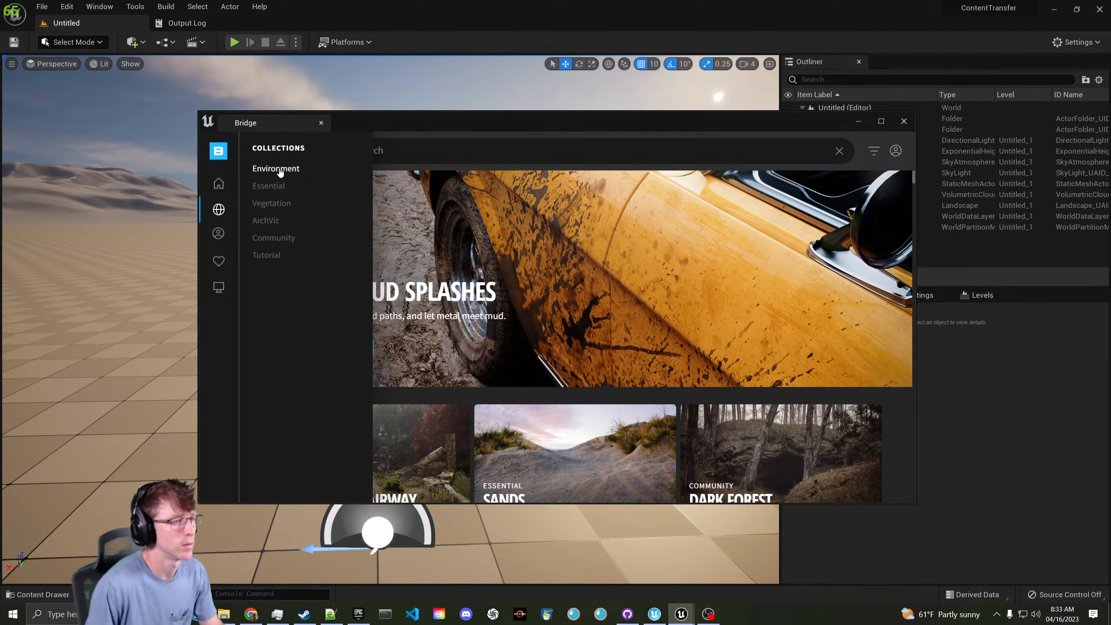
pyautogui.click(276, 168)
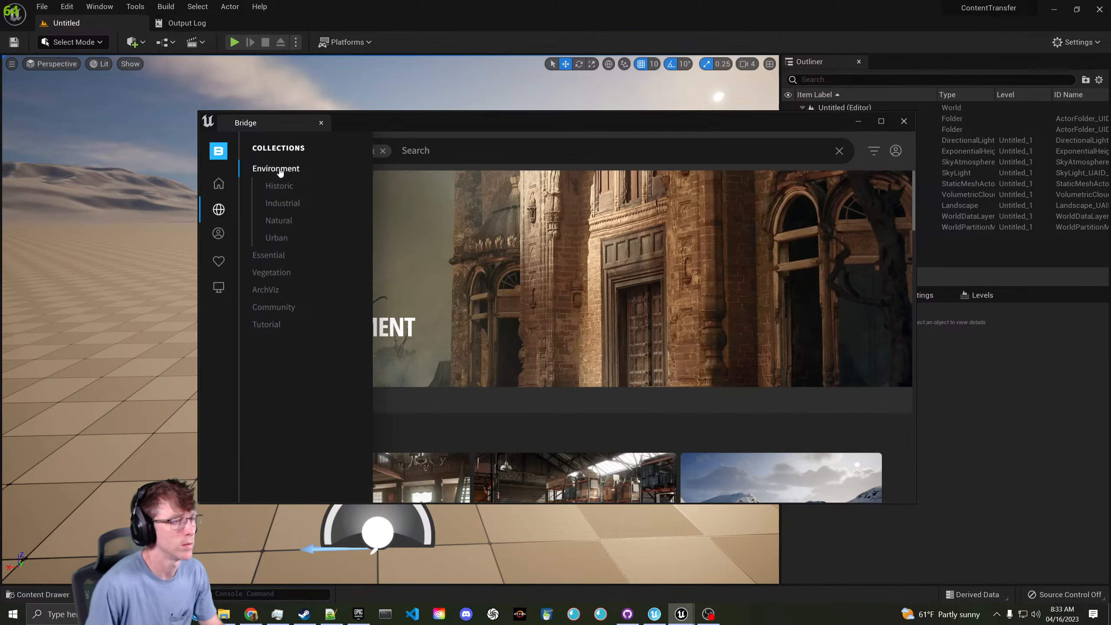
pyautogui.click(283, 221)
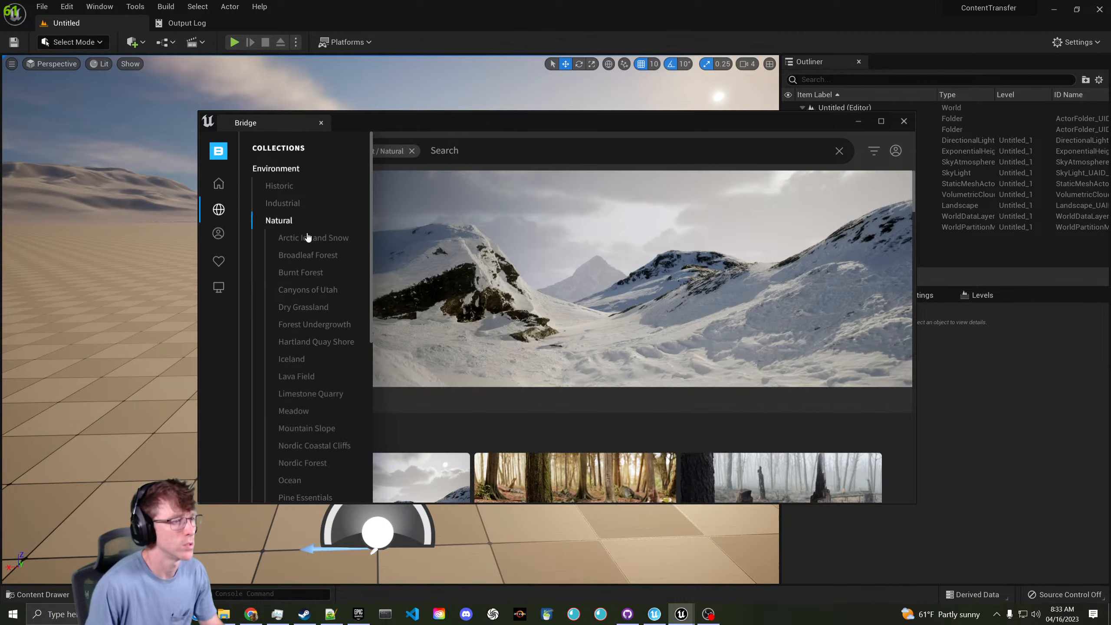
# - Browse the Canyons of Utah collection and select the Gigantic Canyon Sandstone Cliff
pyautogui.click(321, 293)
pyautogui.scroll(-5, 545, 366)
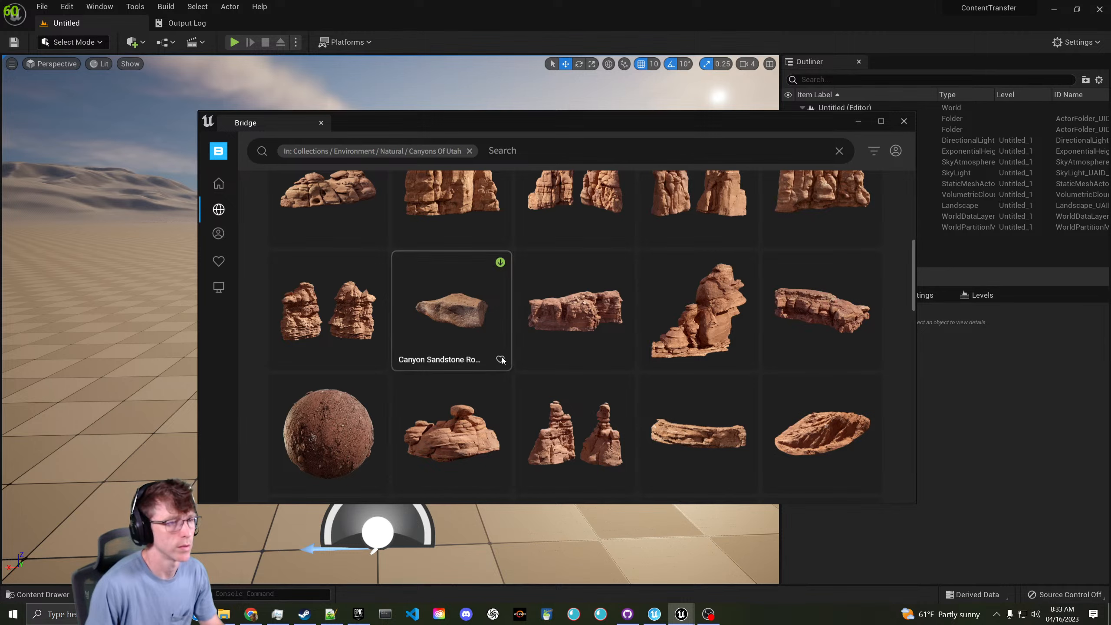
pyautogui.scroll(1, 547, 357)
pyautogui.scroll(-2, 665, 356)
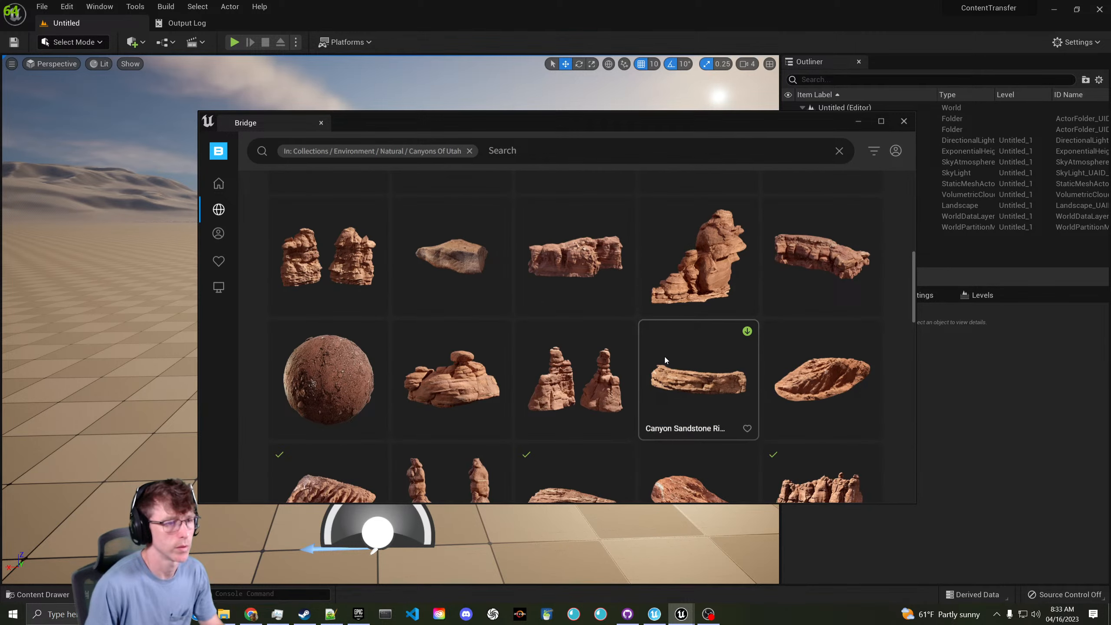
pyautogui.scroll(-2, 665, 356)
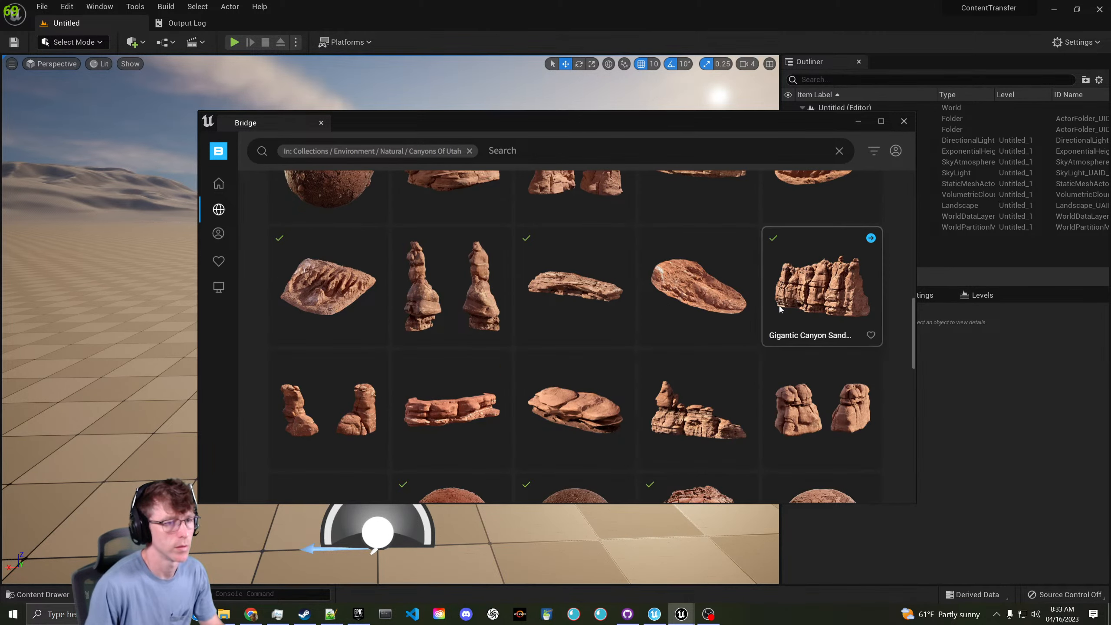
pyautogui.click(780, 307)
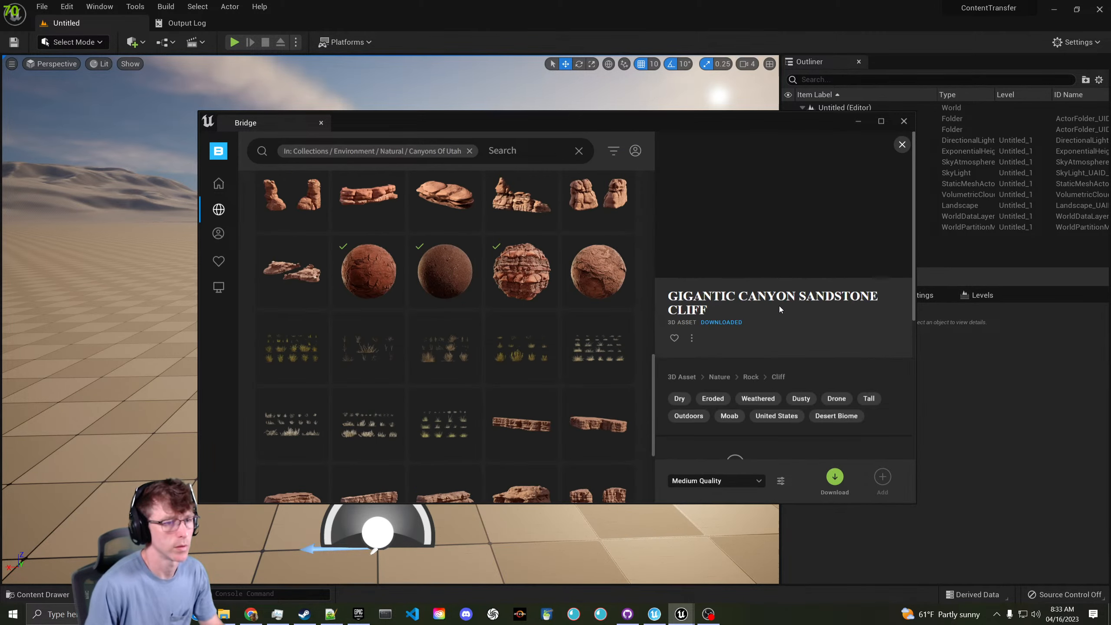
# - Download the cliff at Low Quality and add it to the project
pyautogui.click(758, 481)
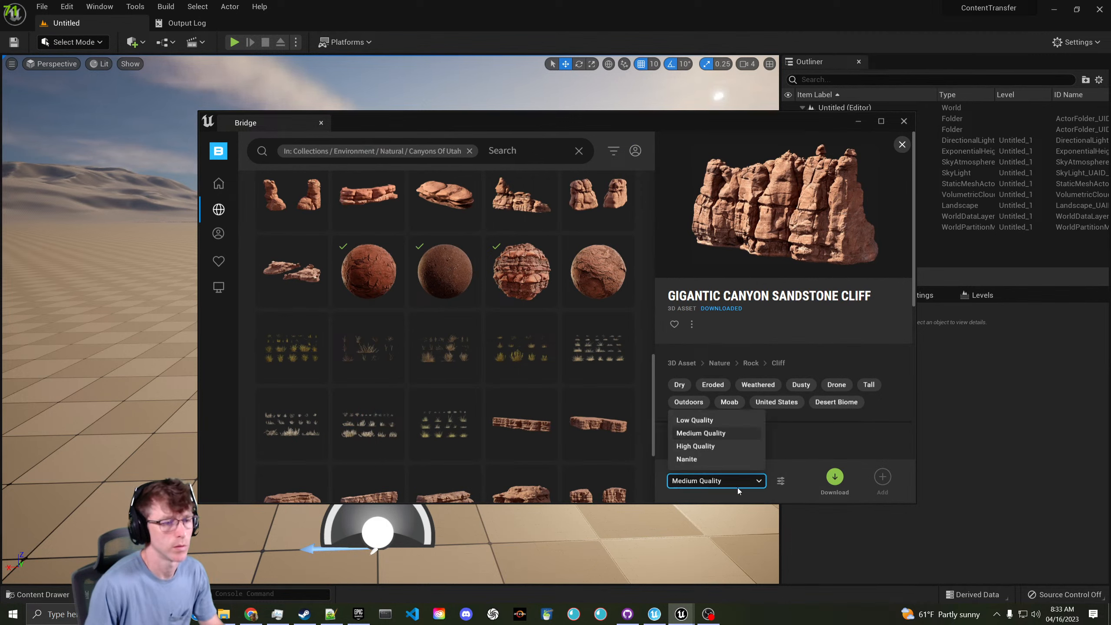
pyautogui.click(706, 421)
pyautogui.click(833, 476)
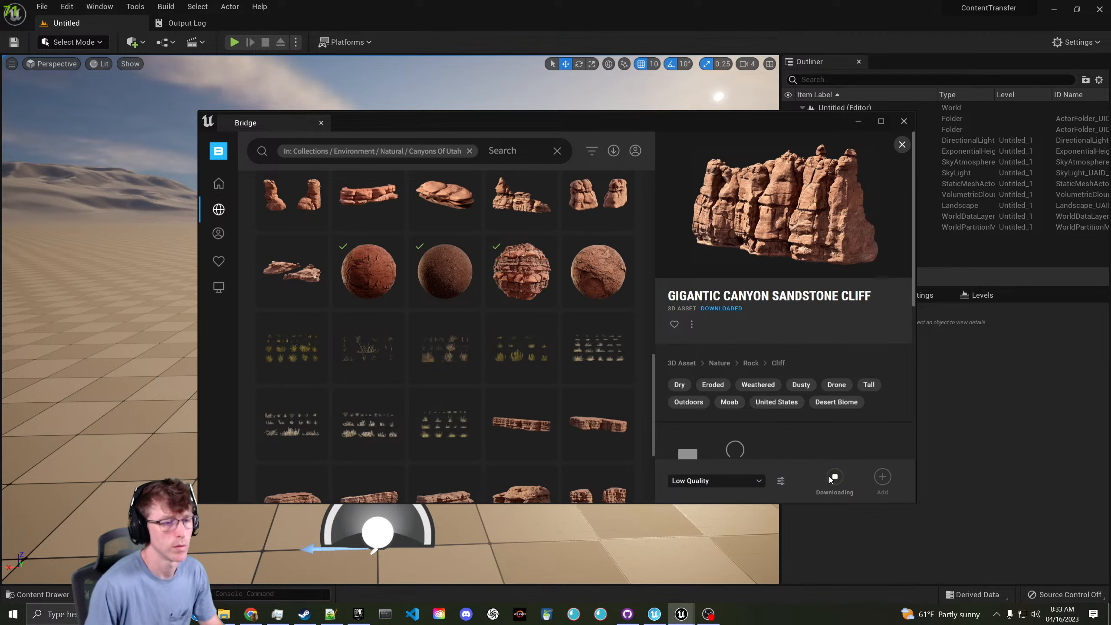
pyautogui.click(883, 477)
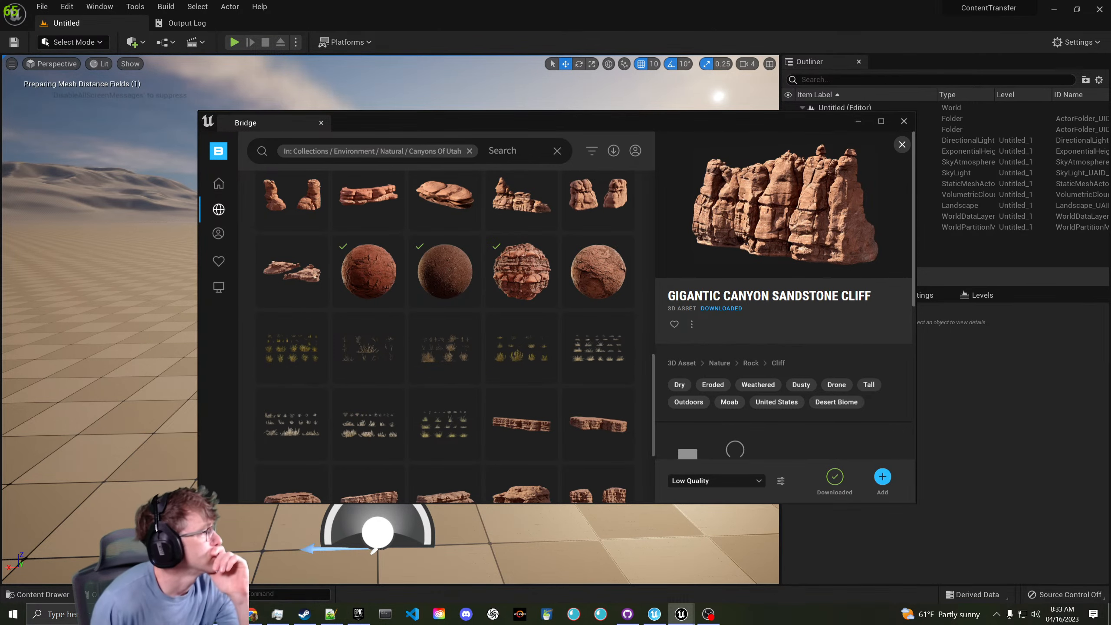
pyautogui.moveTo(330, 125); pyautogui.dragTo(411, 1)
# - Open the S_Gigantic cliff mesh and reset its Element 0 material to WorldGridMaterial
pyautogui.click(269, 119)
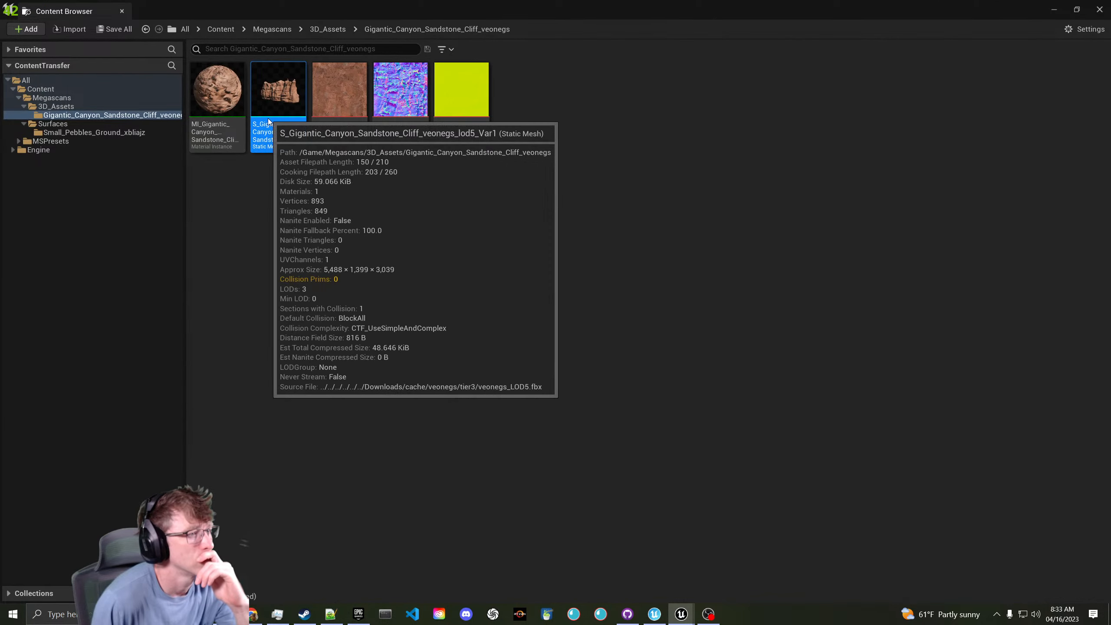
pyautogui.doubleClick(268, 117)
pyautogui.doubleClick(207, 90)
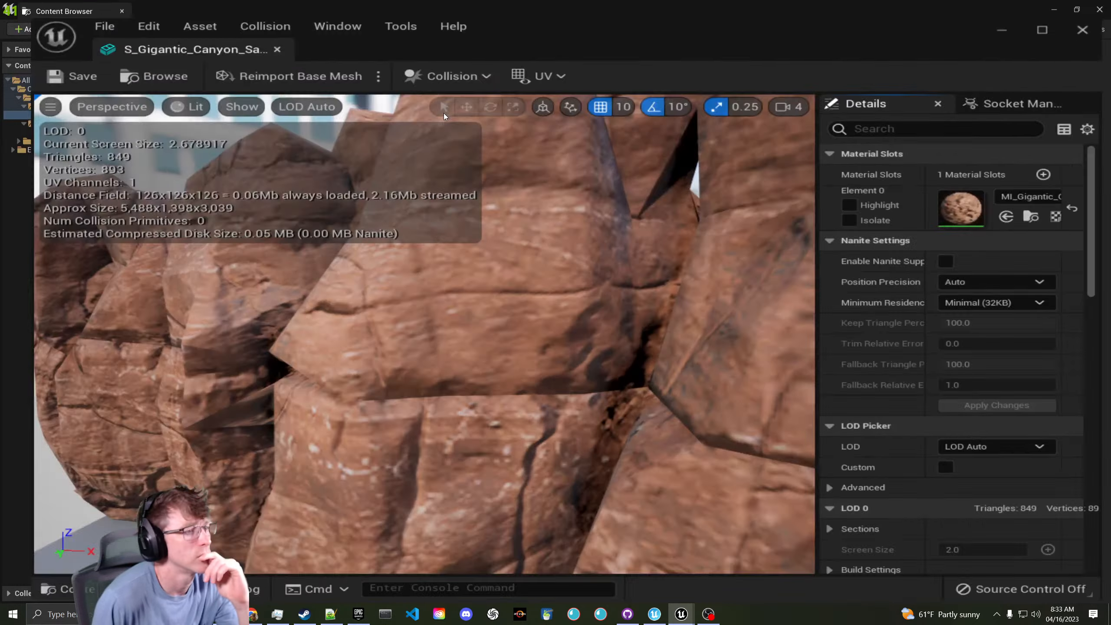
pyautogui.scroll(-12, 421, 167)
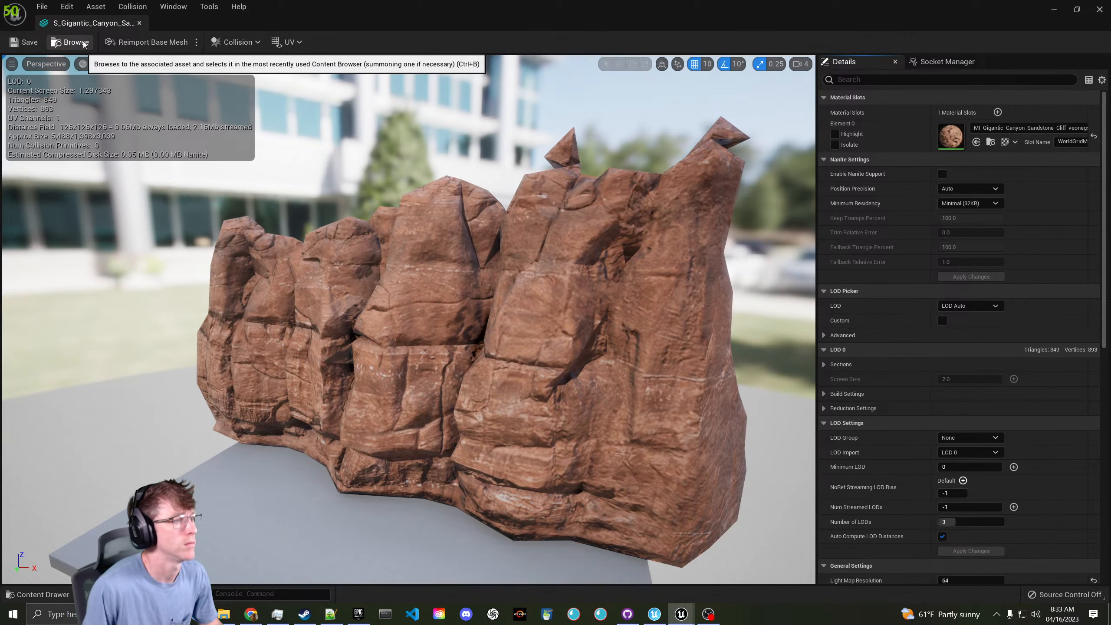
pyautogui.click(1094, 137)
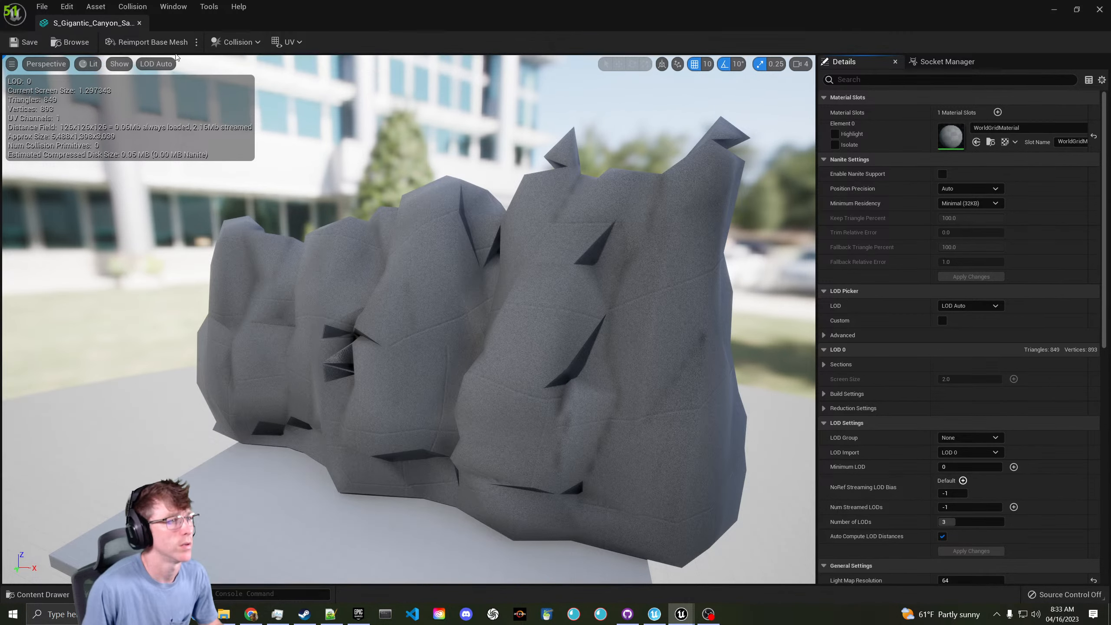
# - Preview the cliff at LOD 0, LOD 1 and LOD 2, then return to LOD 0
pyautogui.click(170, 64)
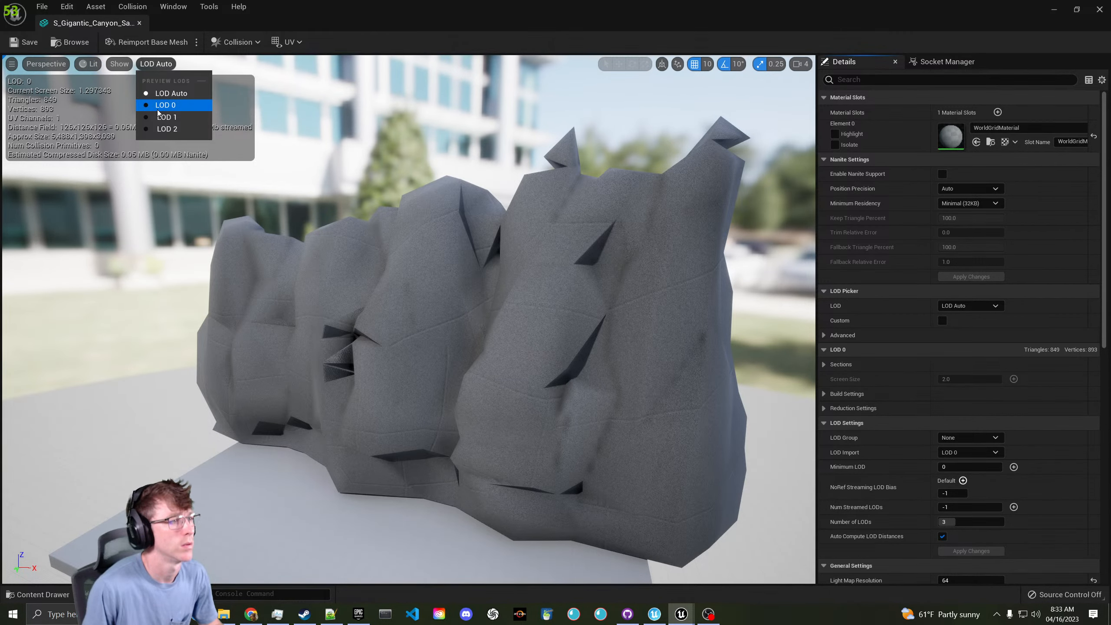
pyautogui.click(165, 105)
pyautogui.click(156, 66)
pyautogui.click(164, 116)
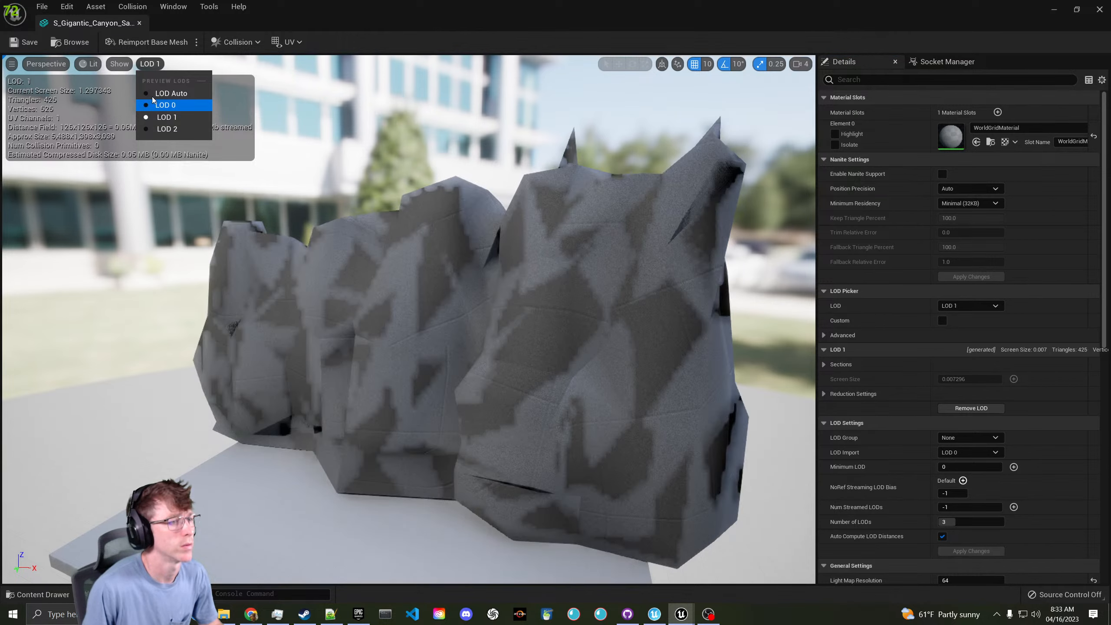
pyautogui.click(154, 66)
pyautogui.click(157, 126)
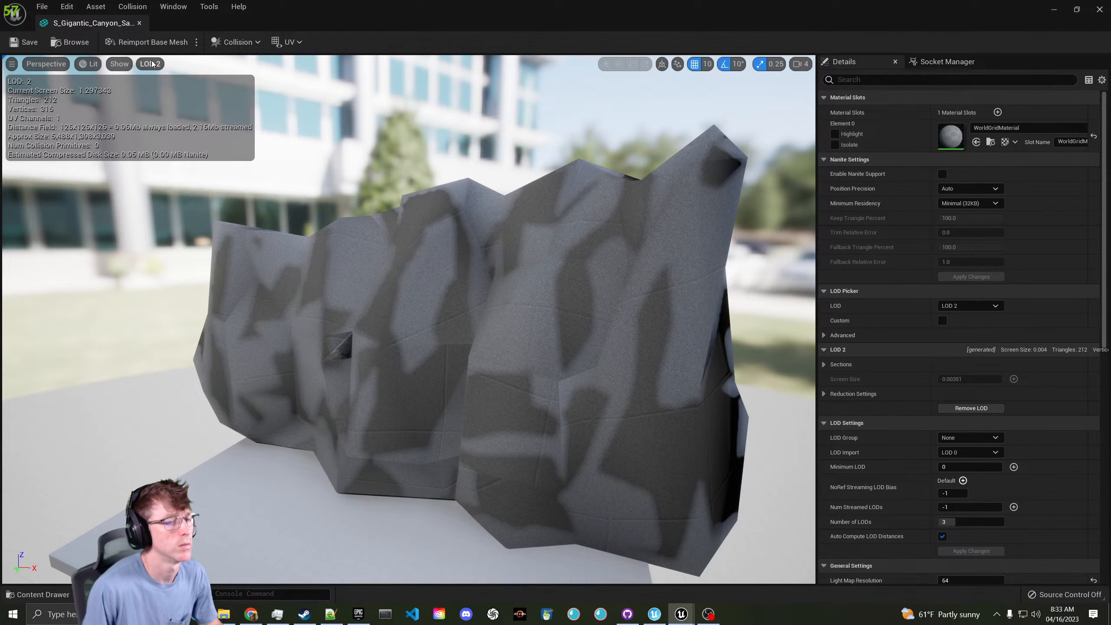
pyautogui.click(152, 64)
pyautogui.click(157, 107)
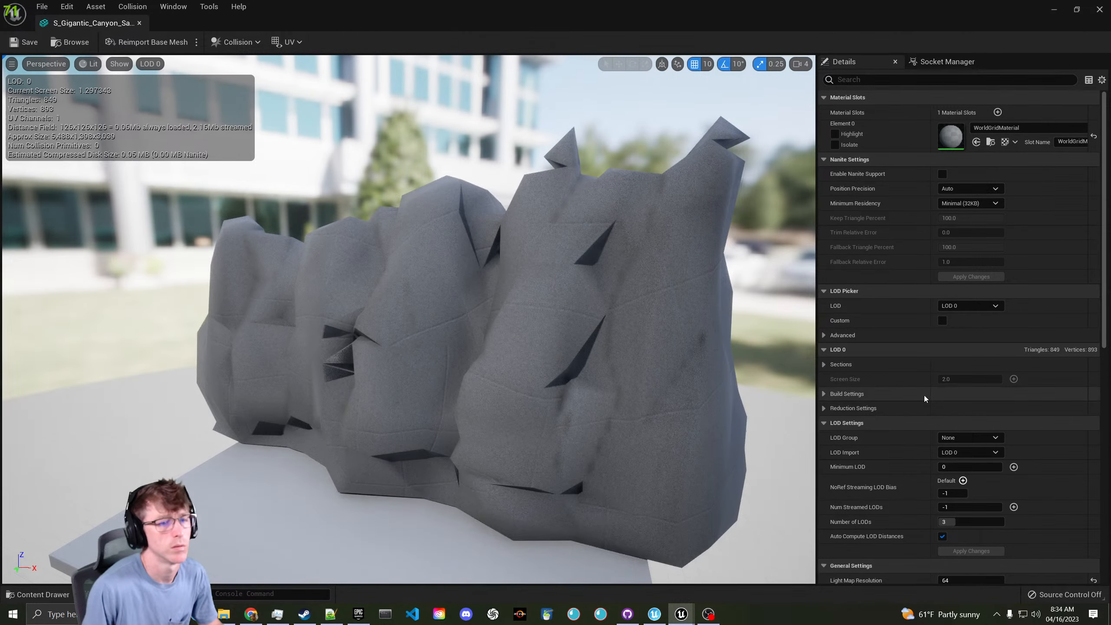
pyautogui.click(969, 305)
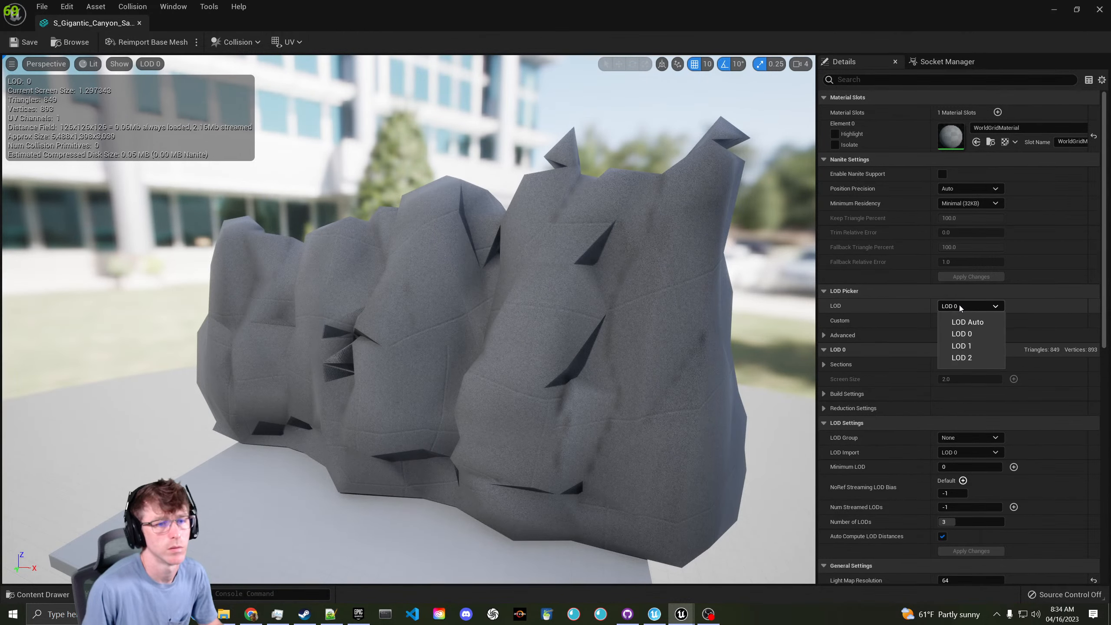
pyautogui.click(57, 43)
# - Migrate the cliff static mesh to the ScreenshotIsland project's Content folder
pyautogui.rightClick(292, 135)
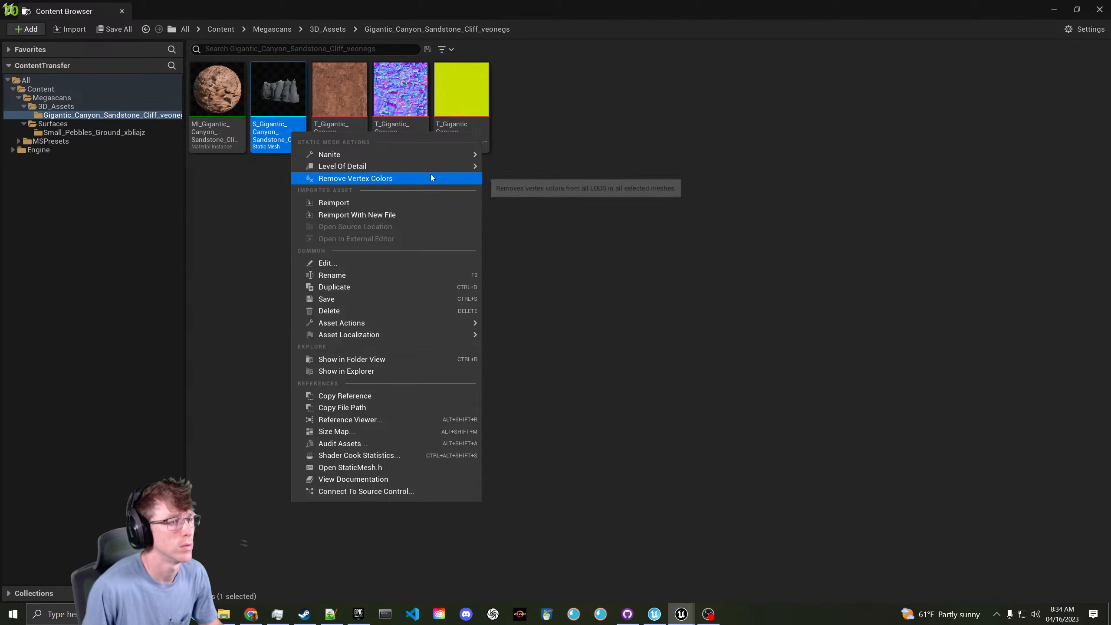
pyautogui.moveTo(411, 324)
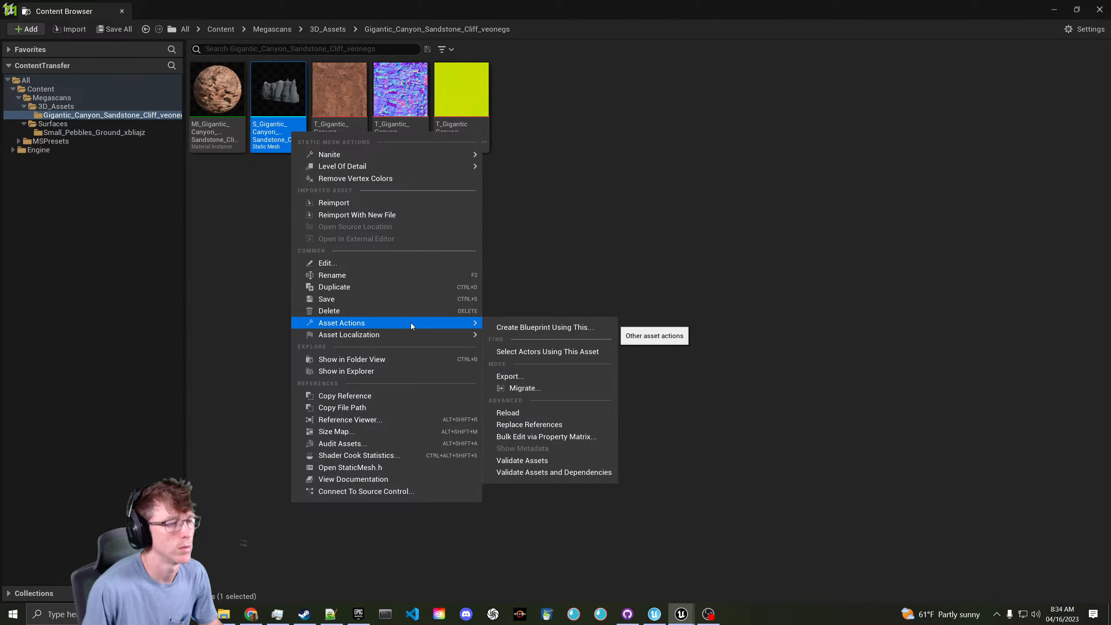
pyautogui.click(534, 388)
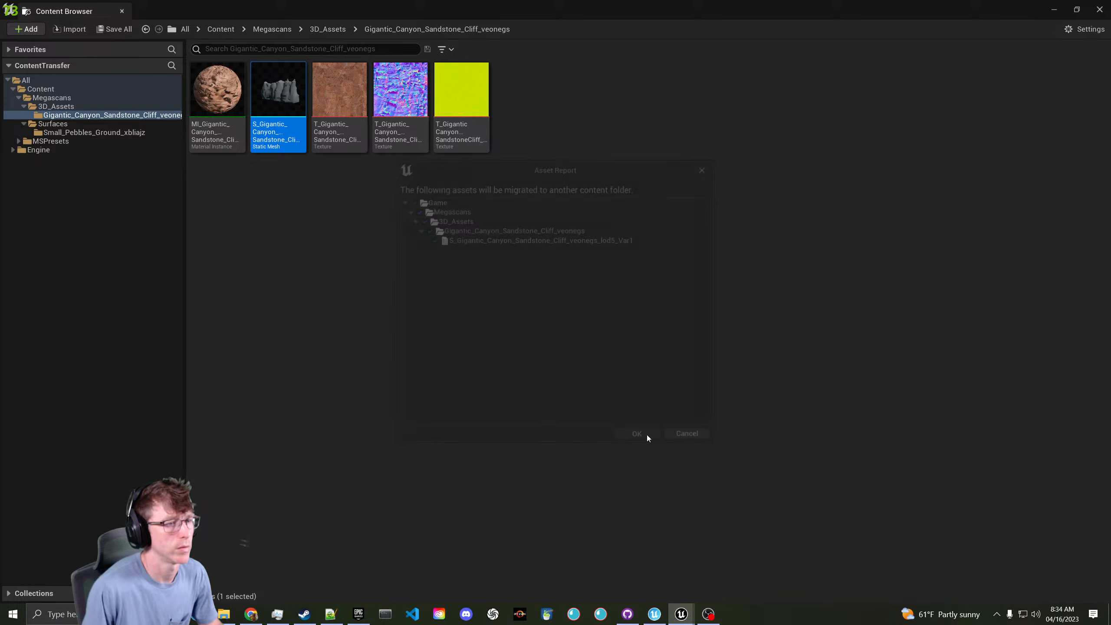
pyautogui.click(645, 435)
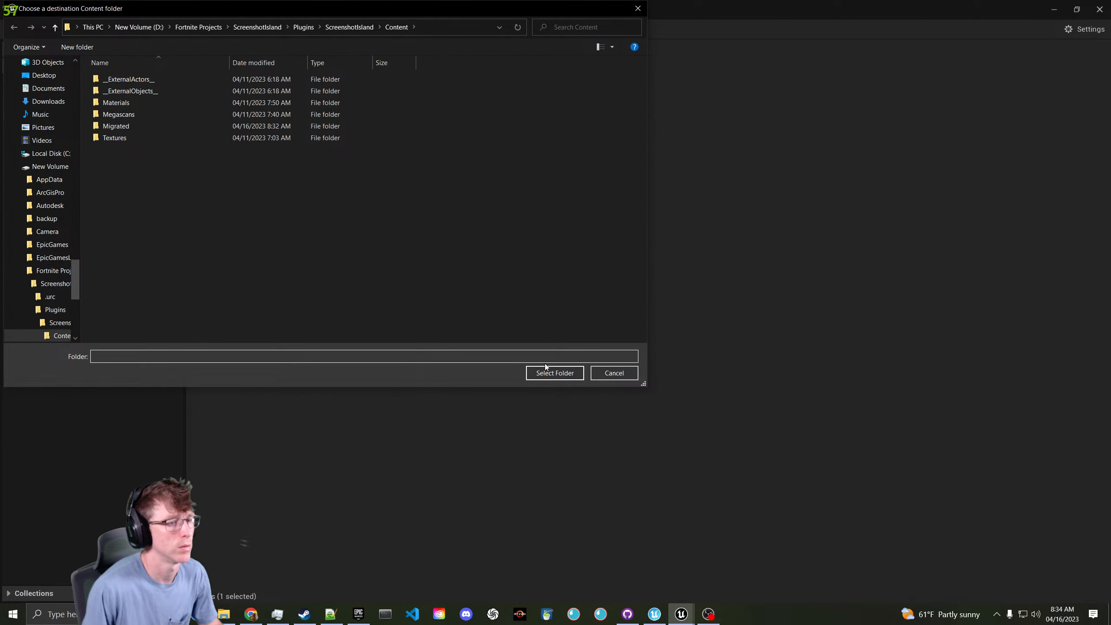
pyautogui.click(564, 373)
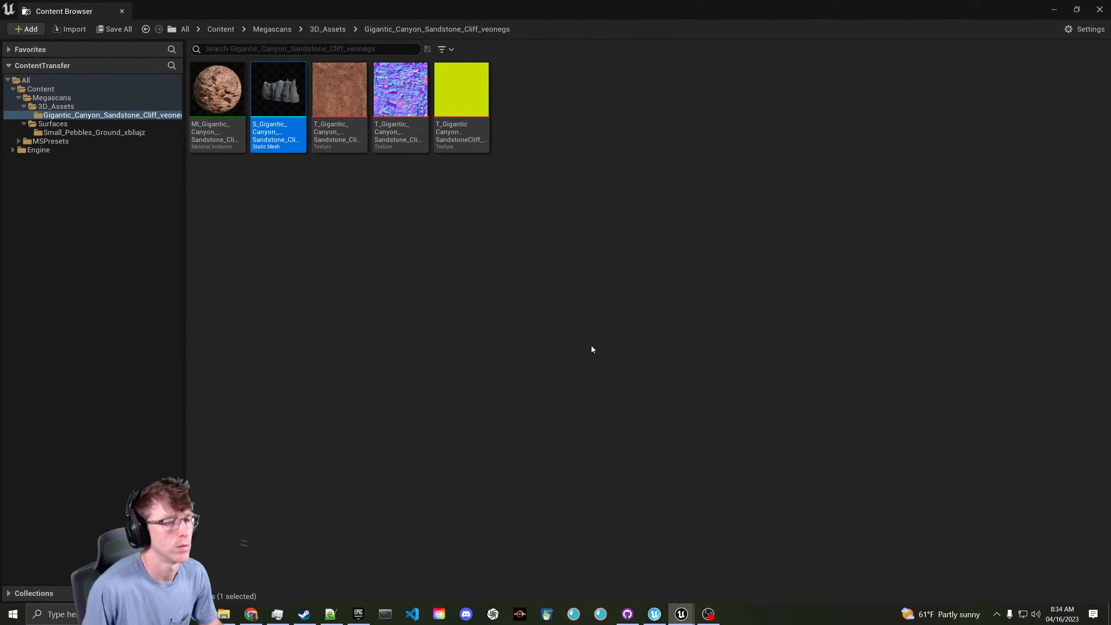
# - Minimize the Unreal Engine 5 windows and close Bridge to reach the island editor
pyautogui.click(1053, 7)
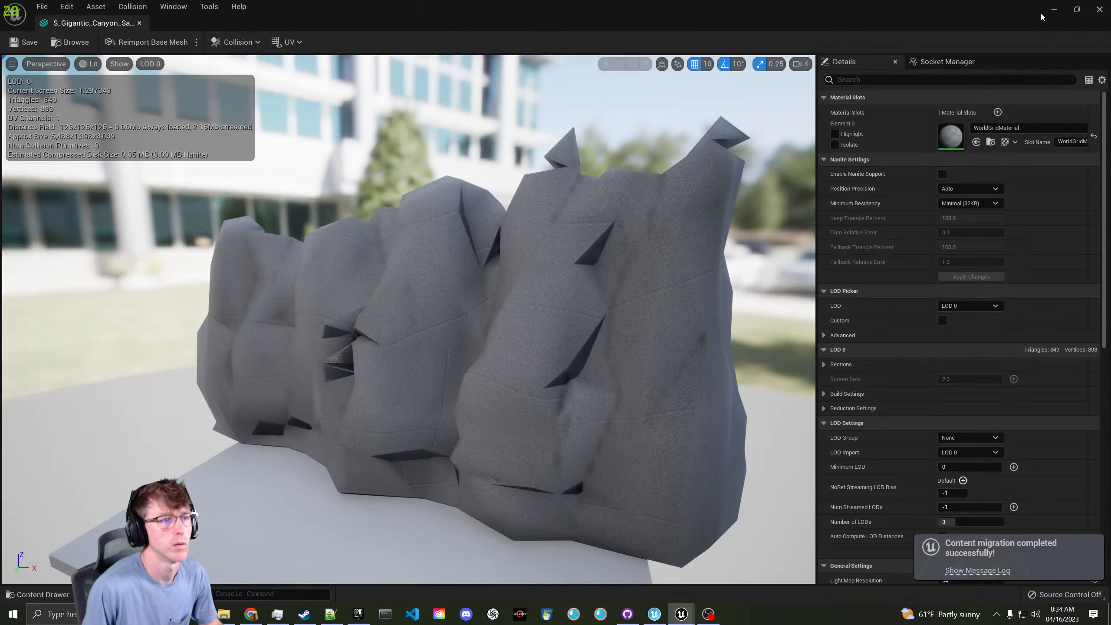
pyautogui.click(1052, 9)
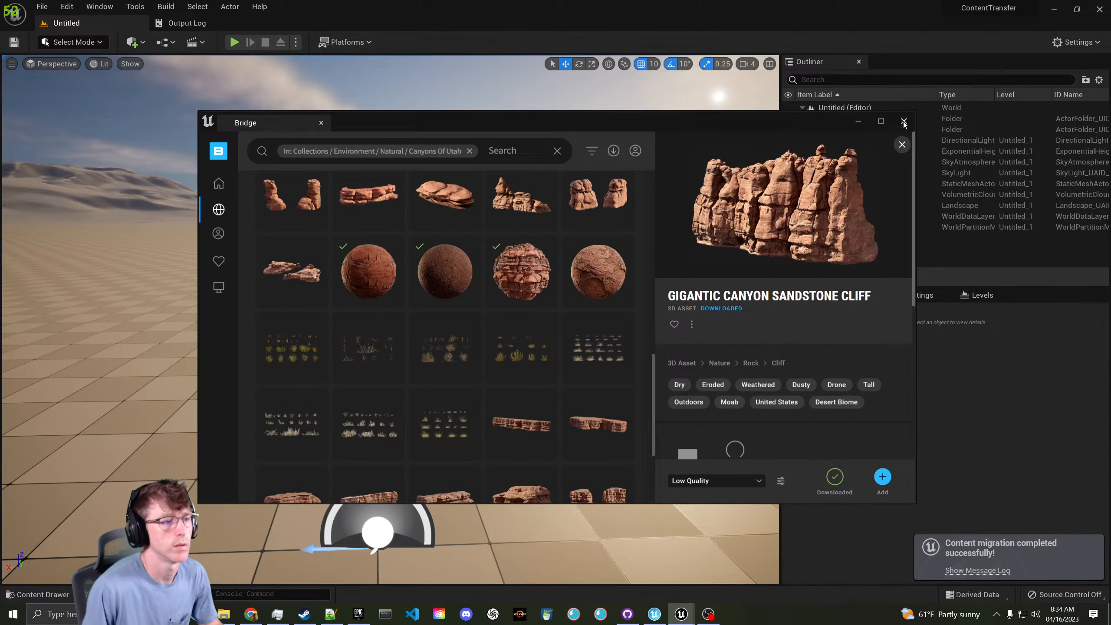
pyautogui.click(903, 120)
pyautogui.click(1054, 6)
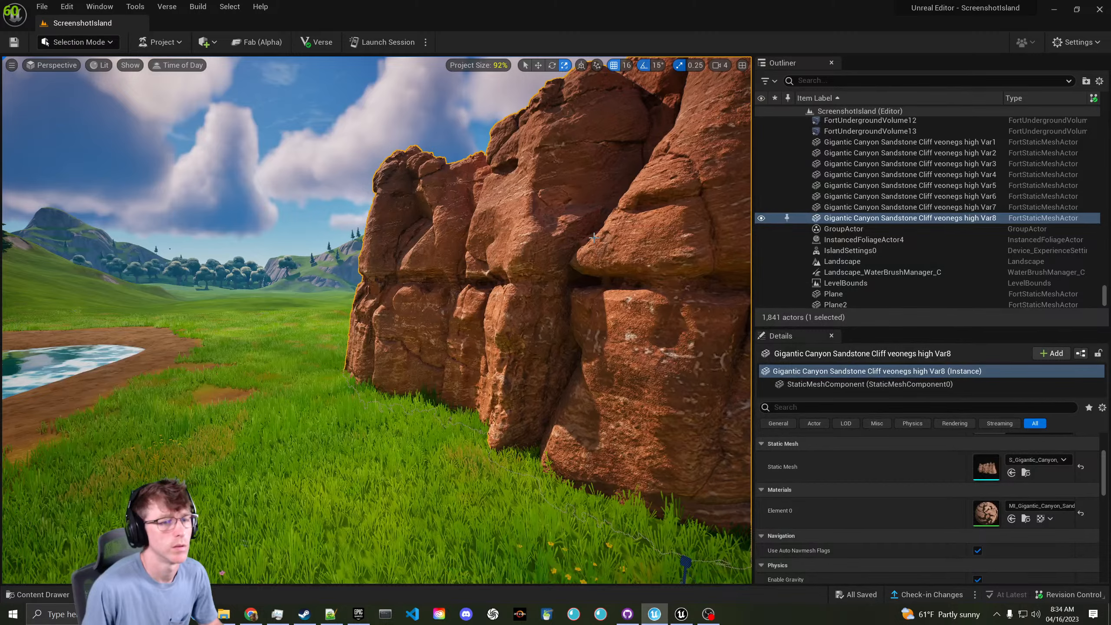
# - Dock the S_Gigantic_Canyon mesh editor beside the ScreenshotIsland level tab
pyautogui.scroll(-5, 594, 238)
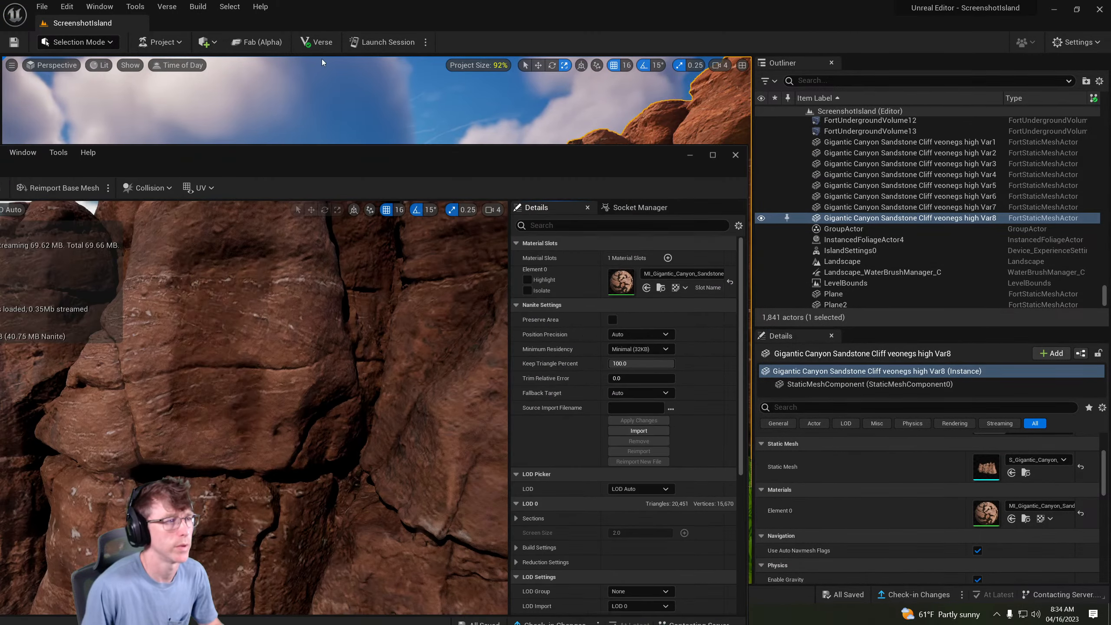
pyautogui.click(81, 156)
pyautogui.moveTo(296, 162); pyautogui.dragTo(210, 23)
pyautogui.click(99, 24)
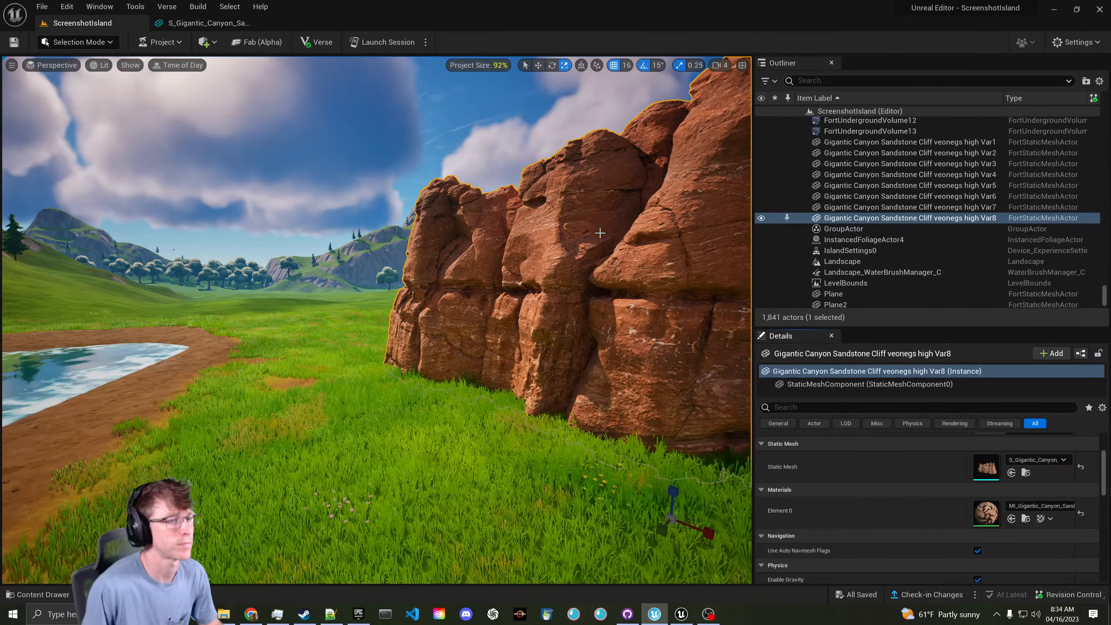
# - Switch the viewport to Player Collision view and fly toward the cliff
pyautogui.click(102, 65)
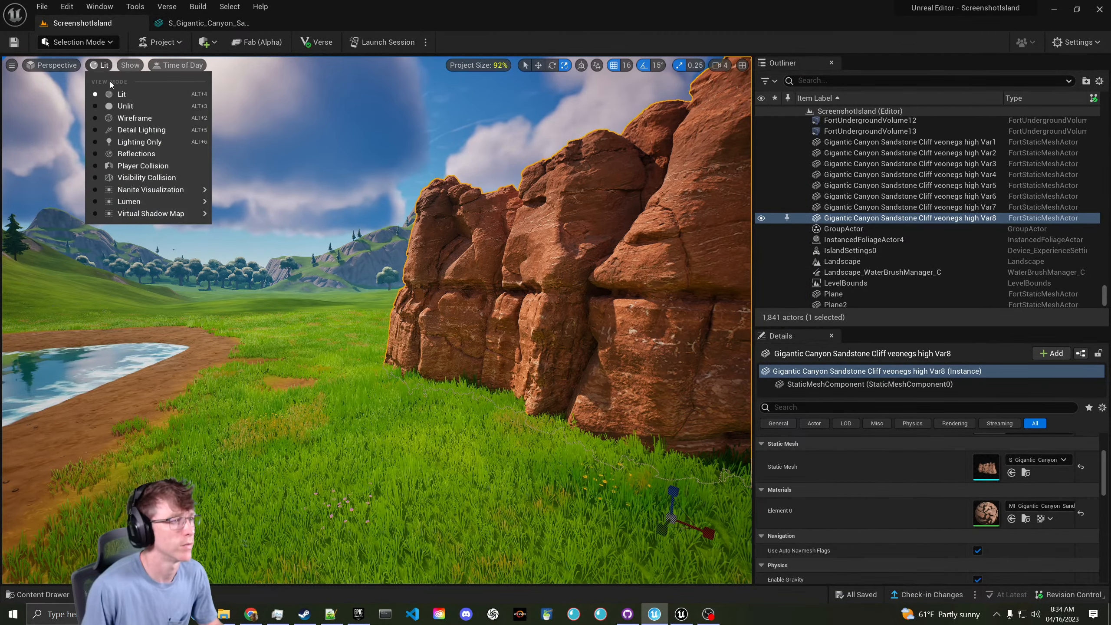
pyautogui.click(153, 171)
pyautogui.press('w')
pyautogui.moveTo(339, 259); pyautogui.dragTo(377, 258, button='right')
# - Set the cliff mesh's Collision Complexity to Use Complex Collision As Simple
pyautogui.doubleClick(986, 468)
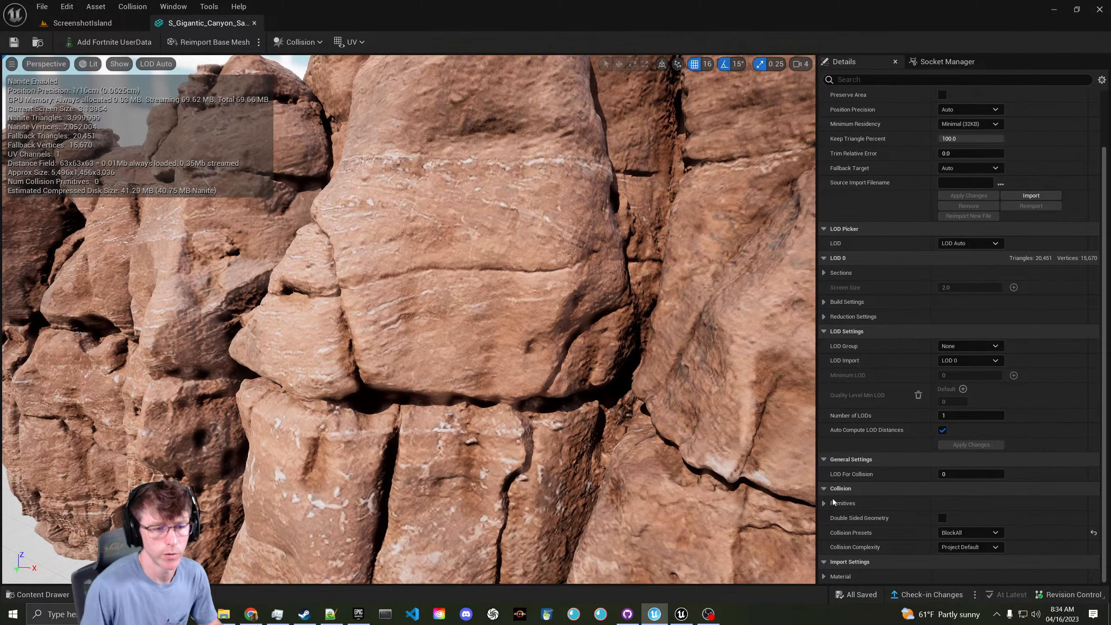
pyautogui.click(824, 504)
pyautogui.scroll(-3, 851, 506)
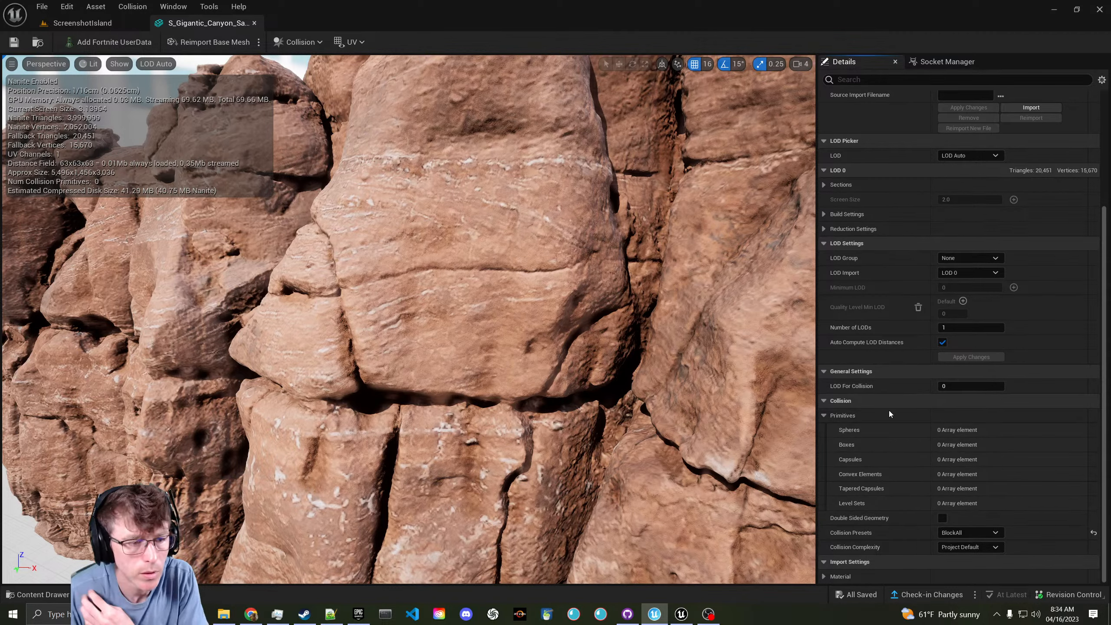
pyautogui.scroll(1, 945, 399)
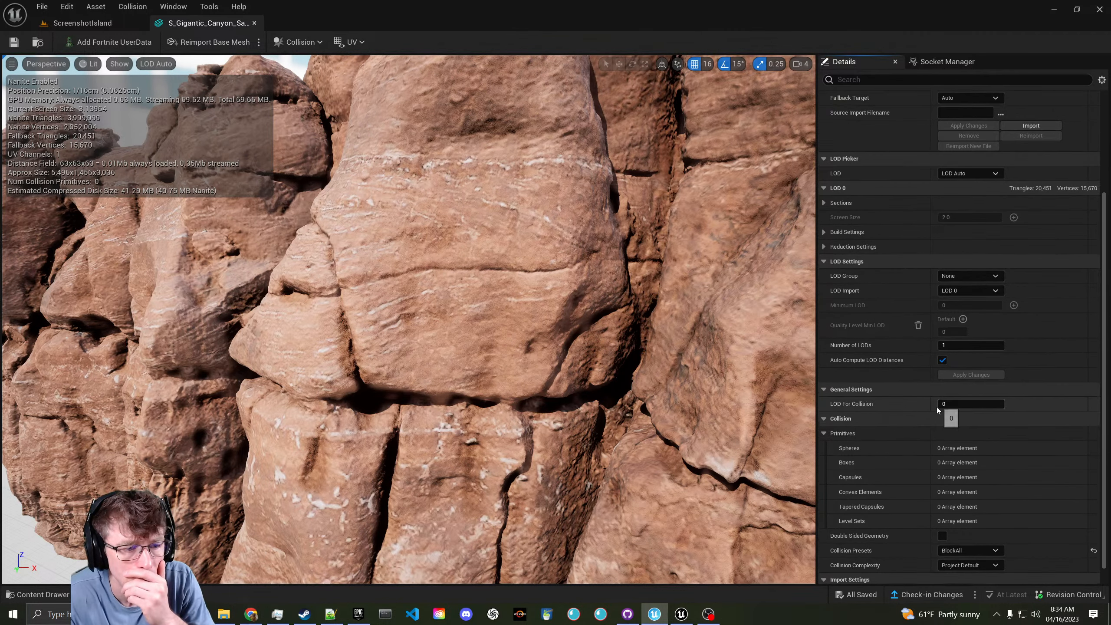
pyautogui.scroll(-1, 925, 416)
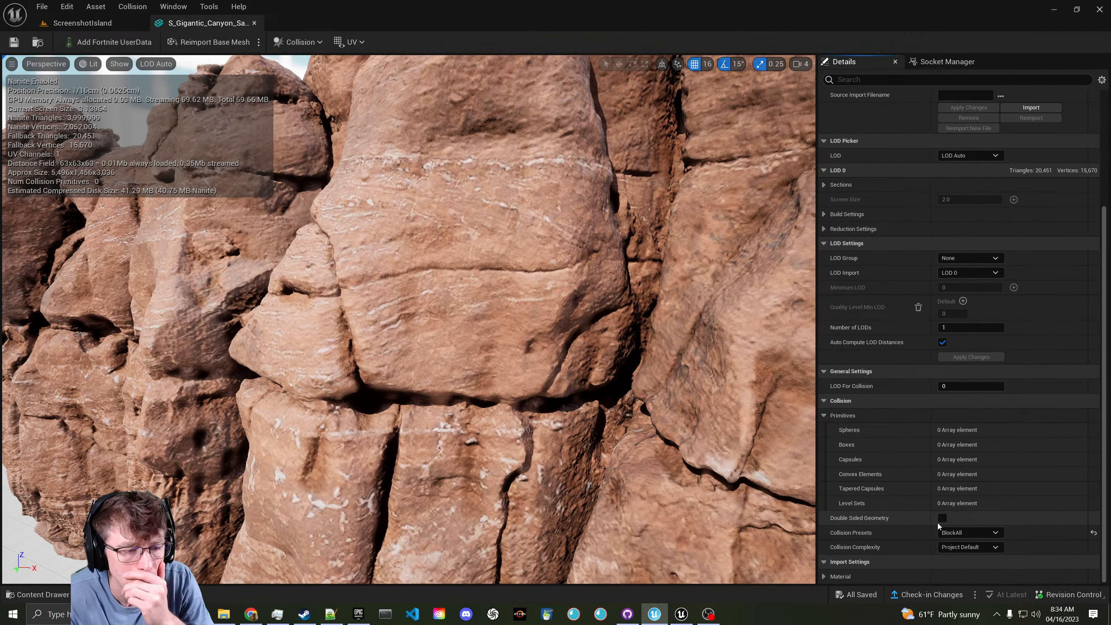
pyautogui.click(964, 548)
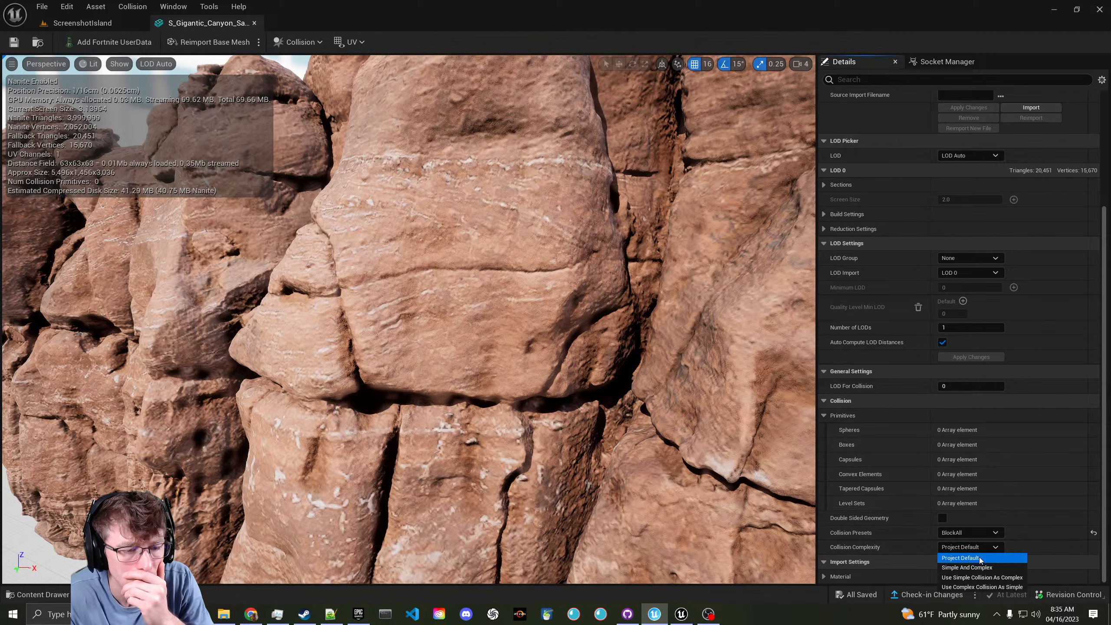
pyautogui.click(989, 587)
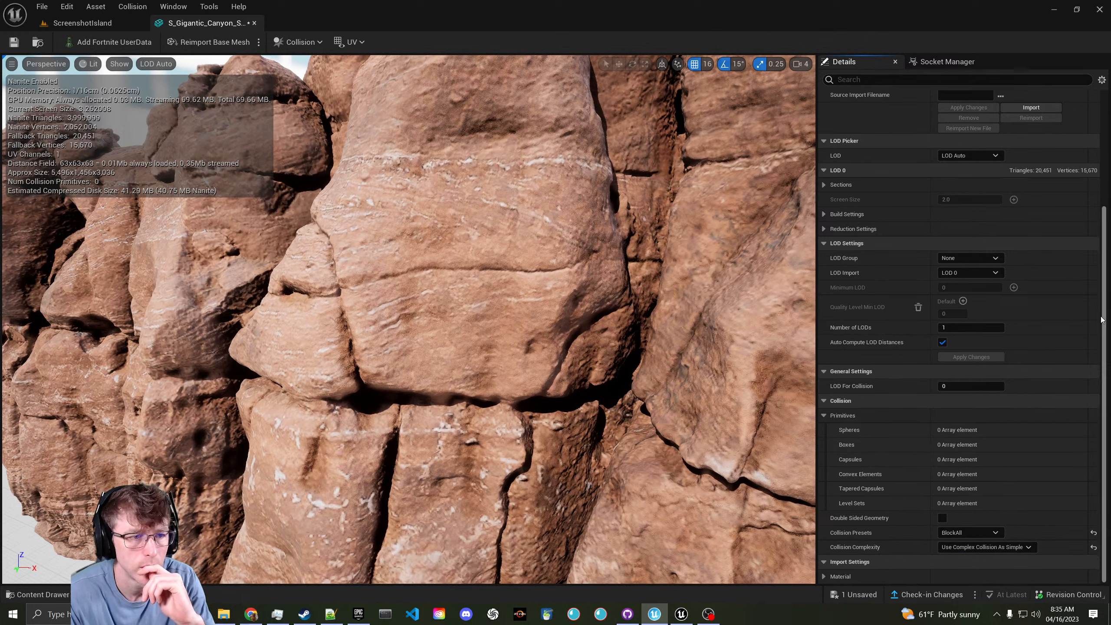
# - Search the mesh details for 'coll' and review the reduction and build settings
pyautogui.click(905, 77)
pyautogui.write('coll')
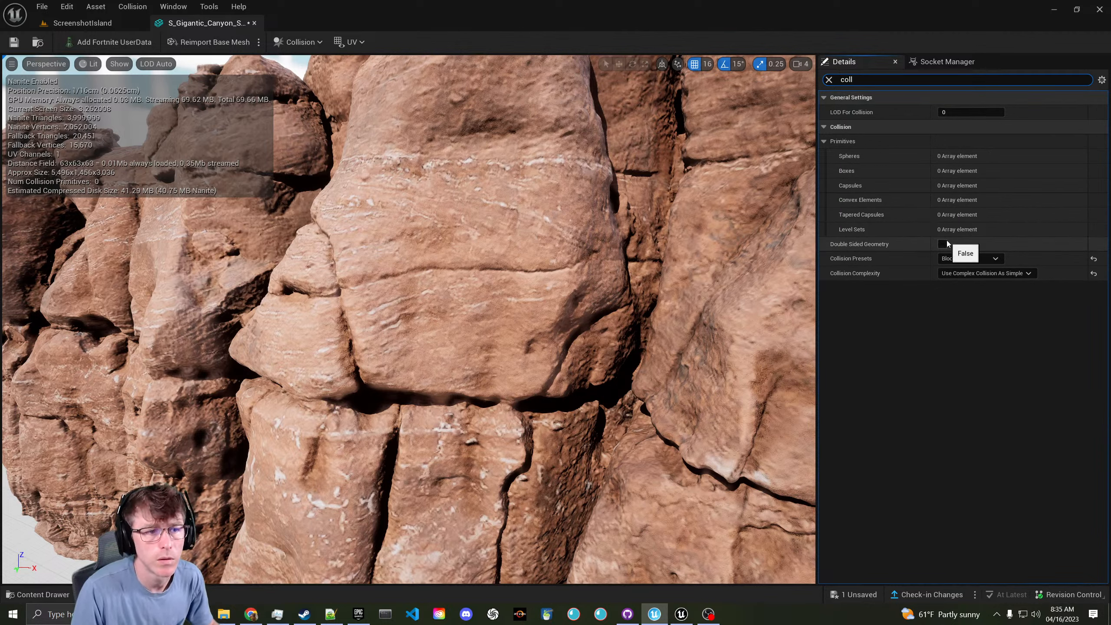
pyautogui.click(833, 82)
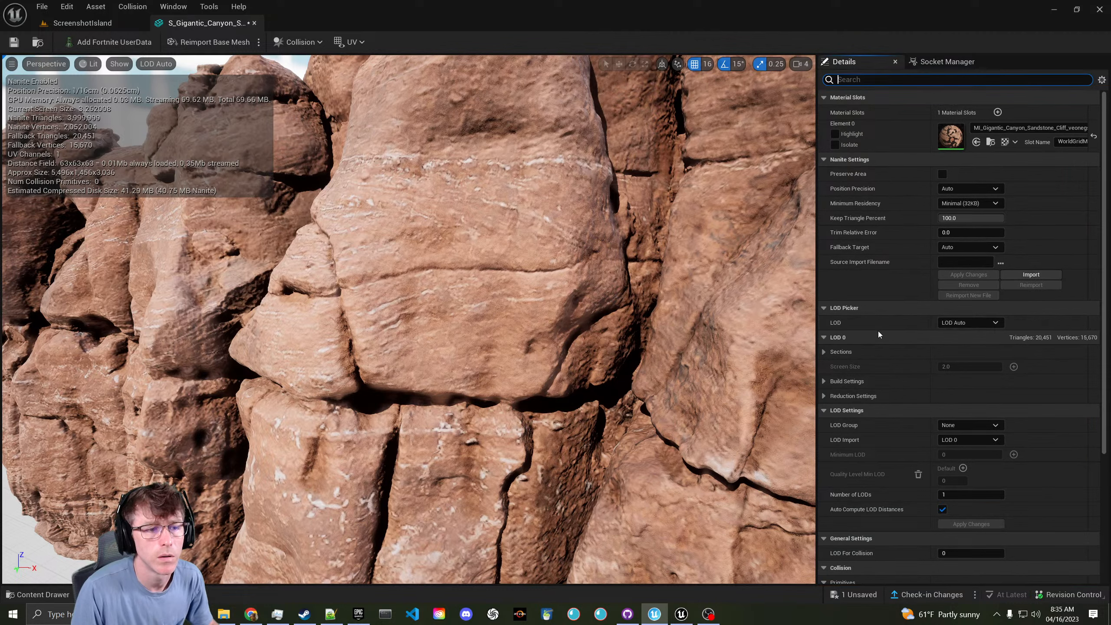
pyautogui.click(824, 401)
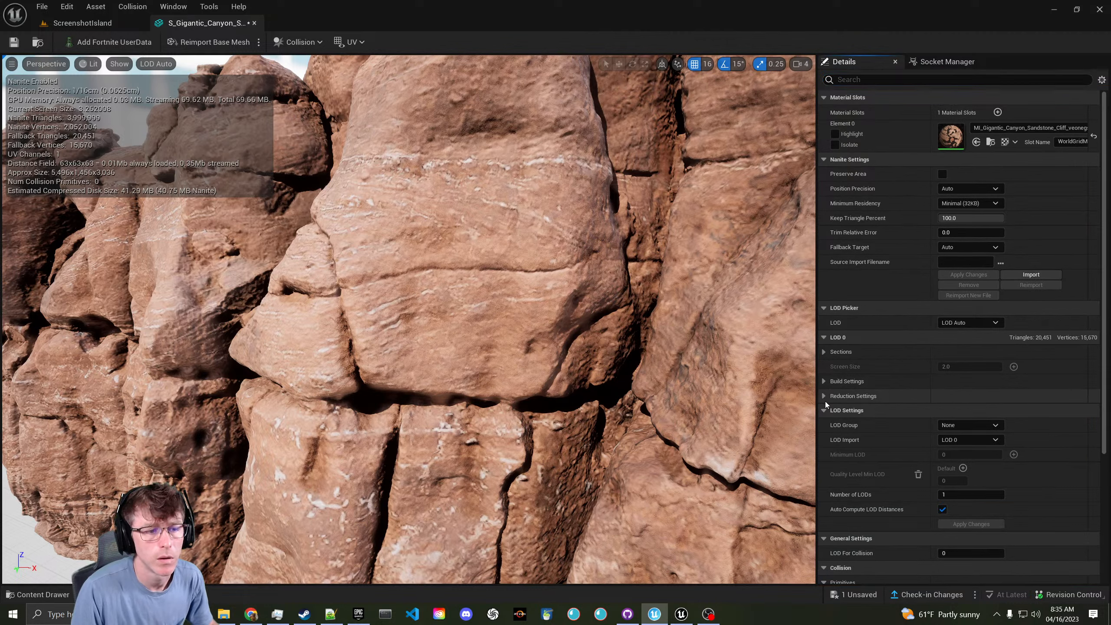
pyautogui.click(825, 396)
pyautogui.click(825, 397)
pyautogui.click(823, 380)
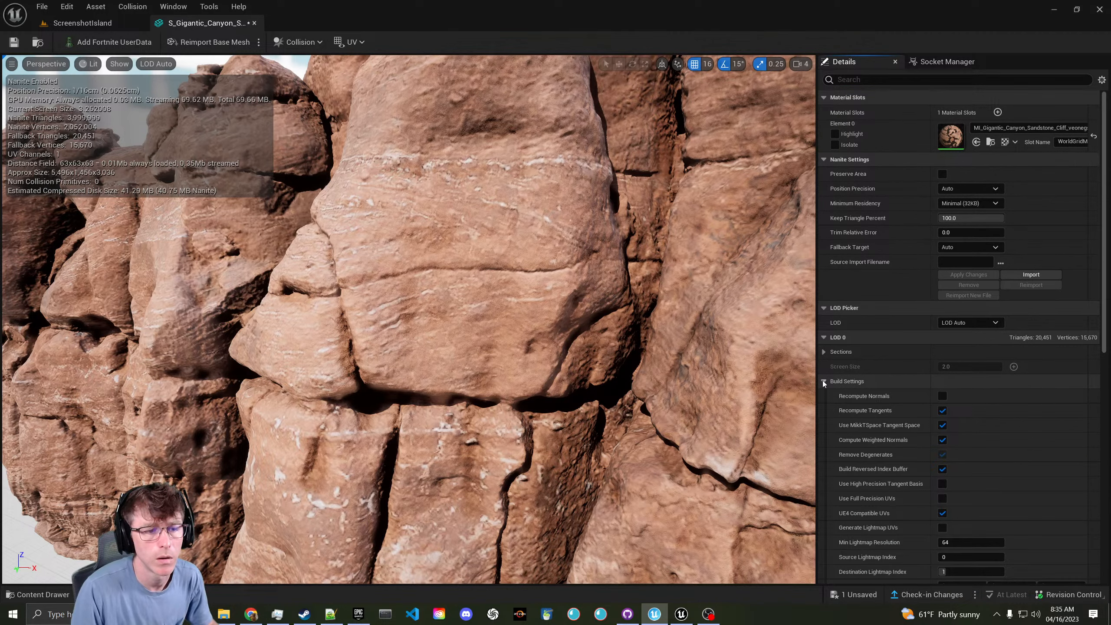
pyautogui.scroll(-5, 826, 385)
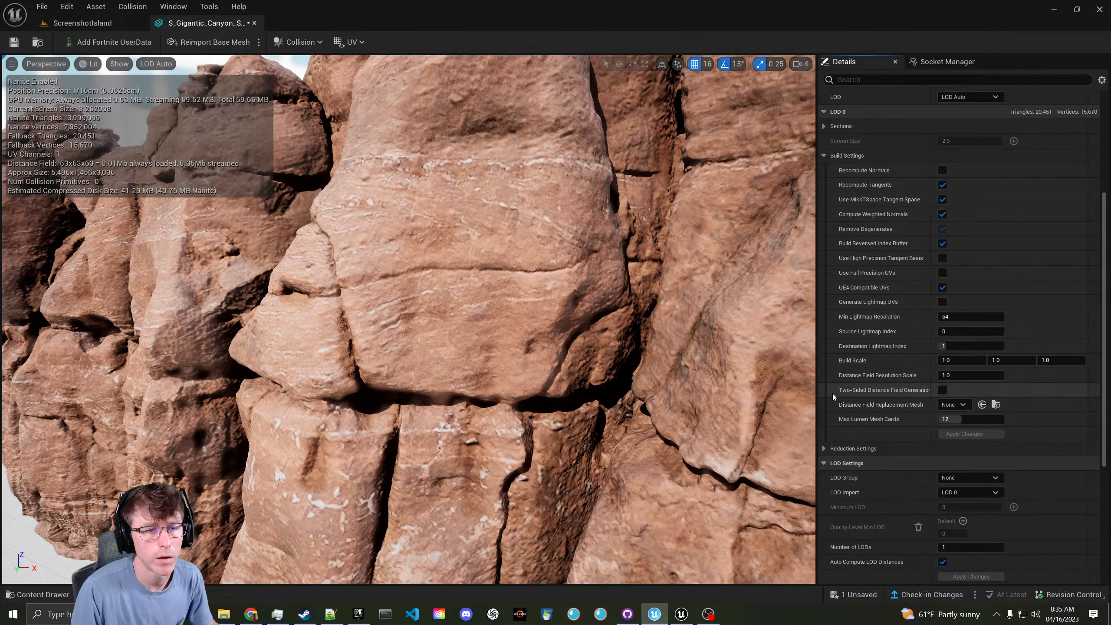
pyautogui.scroll(4, 832, 393)
pyautogui.click(824, 307)
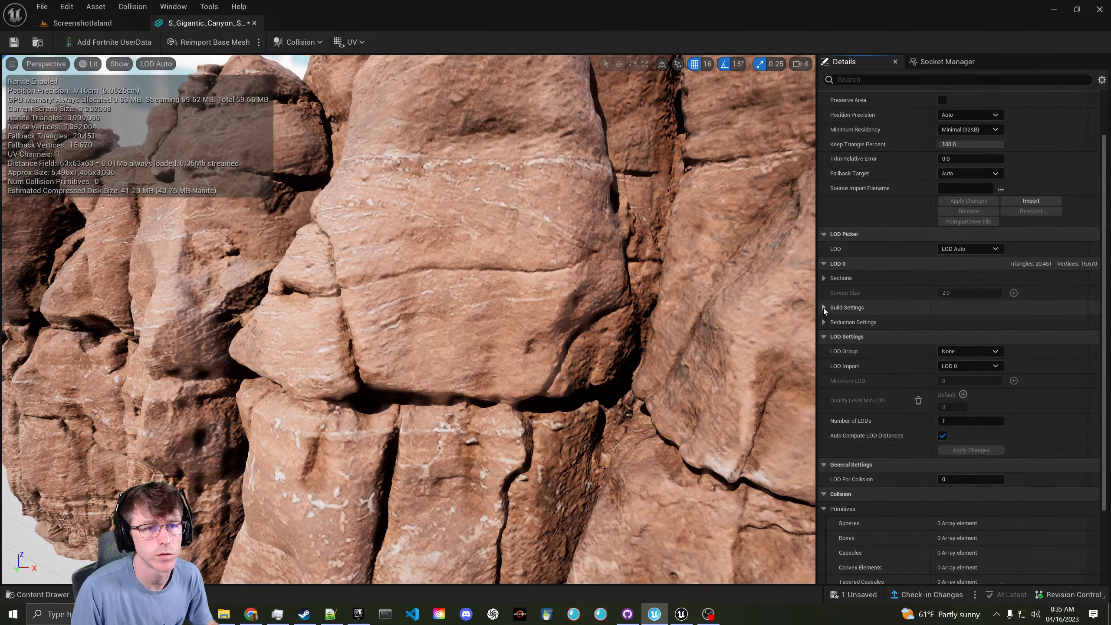
pyautogui.scroll(2, 822, 283)
pyautogui.click(125, 26)
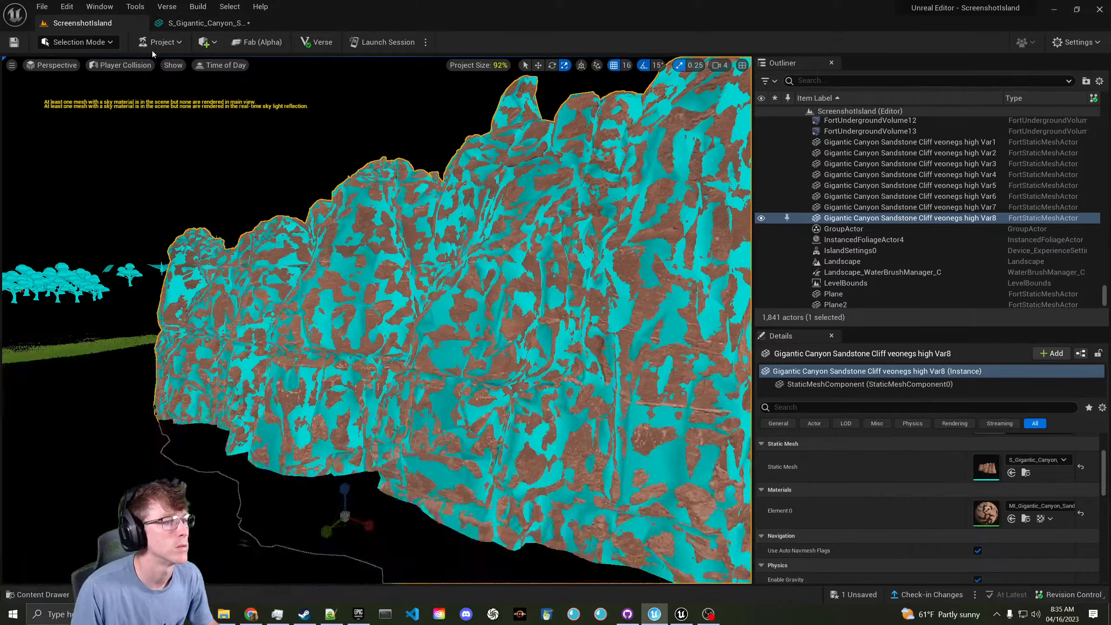
# - Inspect the cliff's collision up close, then switch the viewport back to Lit
pyautogui.moveTo(377, 319)
pyautogui.mouseDown(button='right')
pyautogui.moveTo(409, 324)
pyautogui.moveTo(350, 320)
pyautogui.moveTo(377, 318)
pyautogui.mouseUp(button='right')
pyautogui.press('w')
pyautogui.press('s')
pyautogui.press('s')
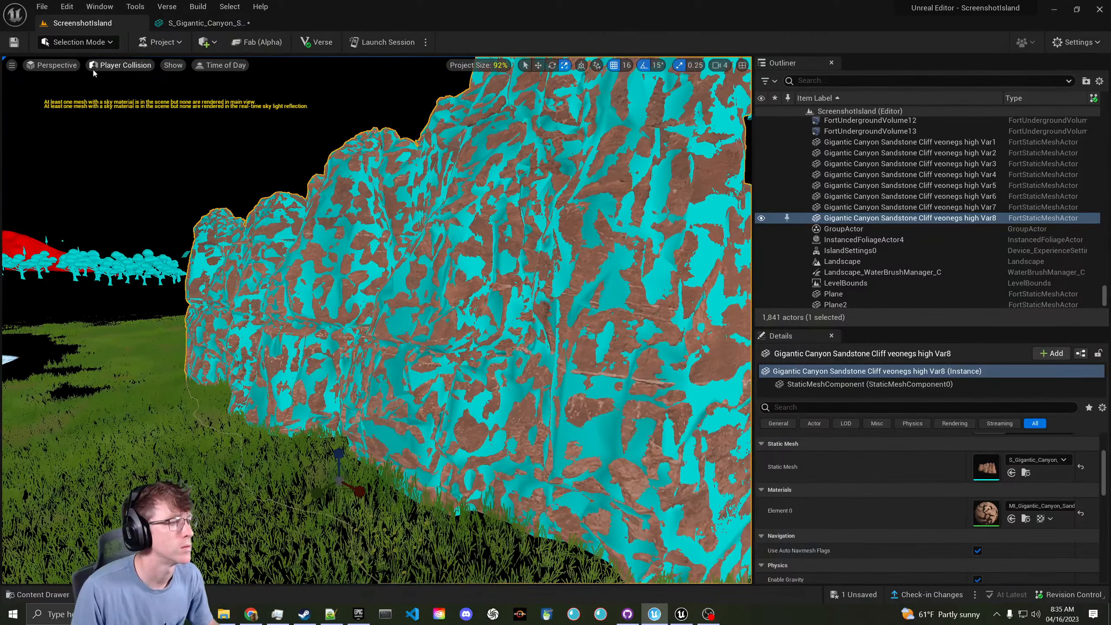
pyautogui.click(121, 65)
pyautogui.click(118, 88)
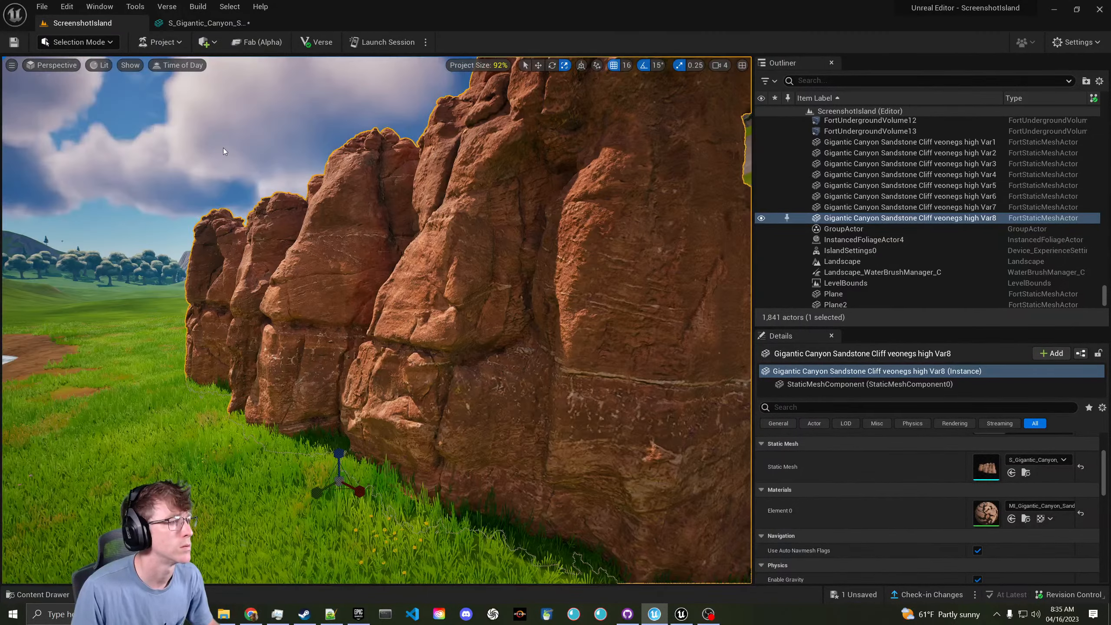
# - Approach the cliff in Lit view and bring back the S_Gigantic_Canyon mesh editor
pyautogui.moveTo(223, 148); pyautogui.dragTo(224, 149, button='right')
pyautogui.press('w')
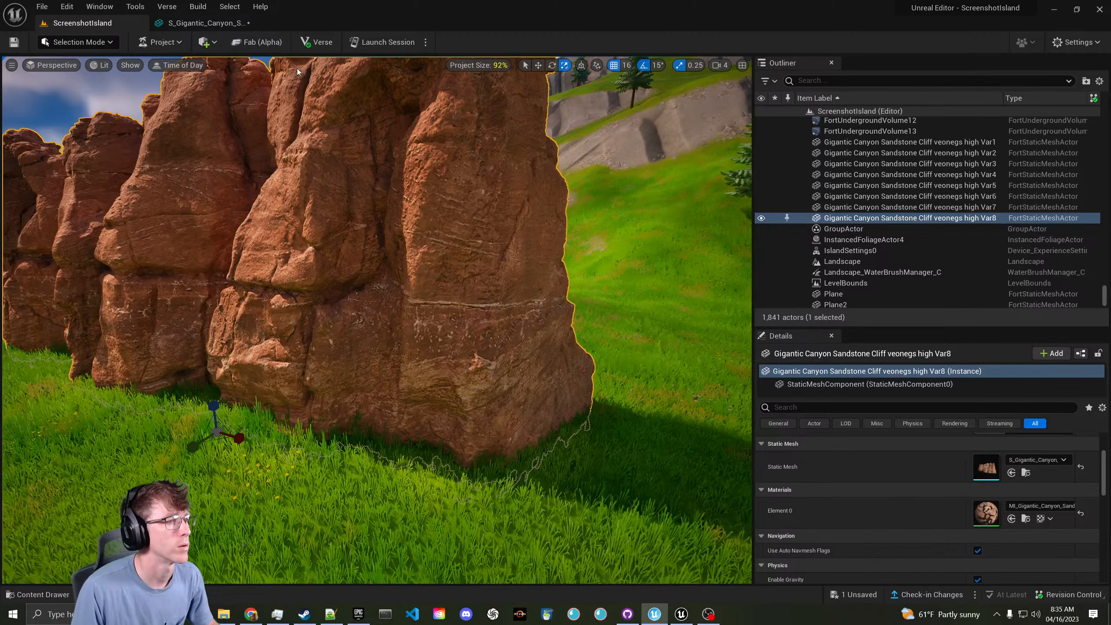
pyautogui.click(243, 24)
pyautogui.scroll(-5, 919, 372)
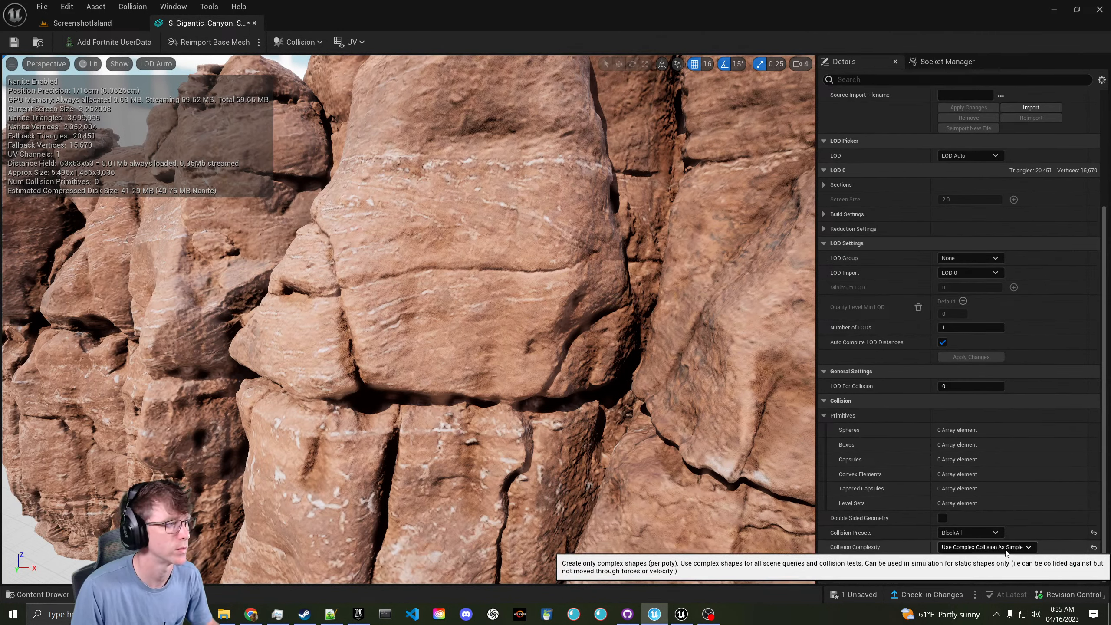
# - Preview the cliff at LOD 0, then set the preview back to Auto LOD
pyautogui.click(172, 65)
pyautogui.click(166, 105)
pyautogui.click(146, 64)
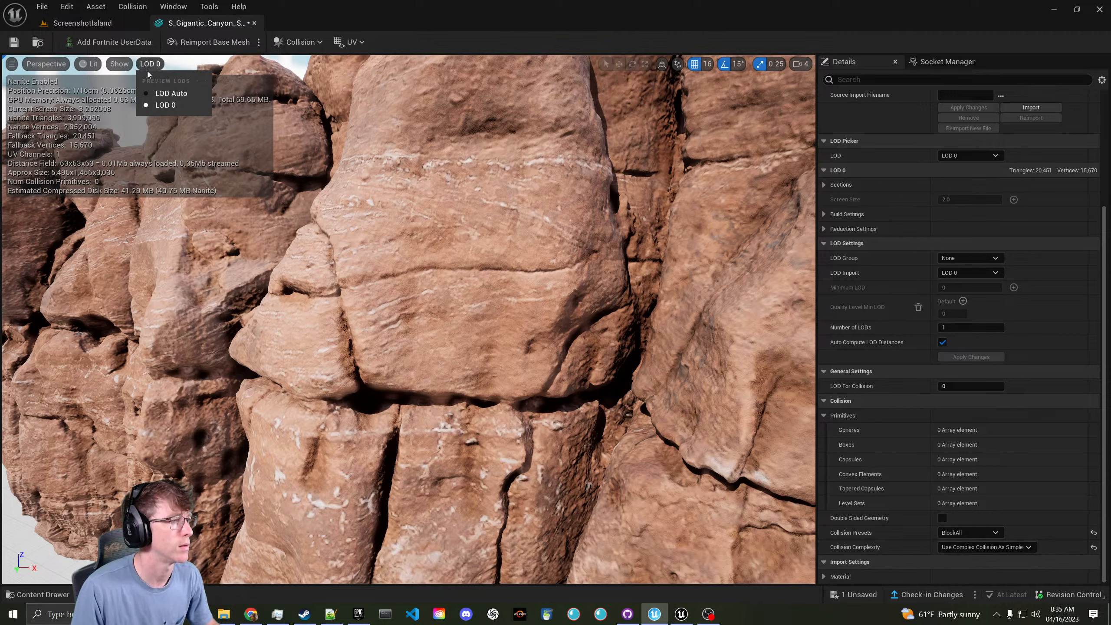
pyautogui.click(169, 93)
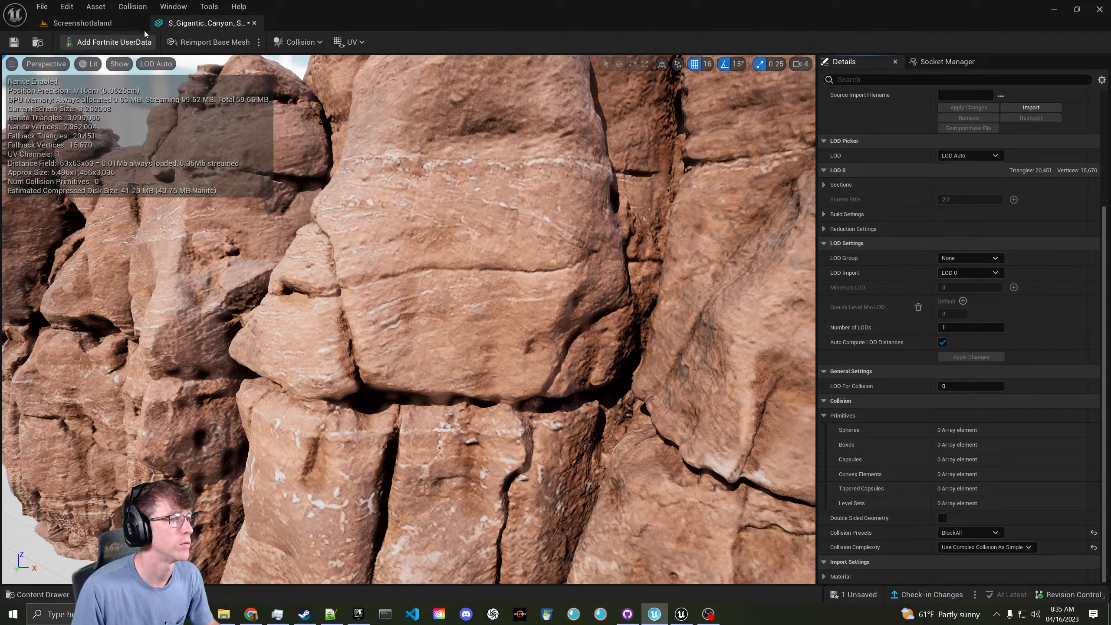
# - Apply Auto Convex Collision with Hull Count 4 and inspect the hulls around the rock
pyautogui.click(133, 7)
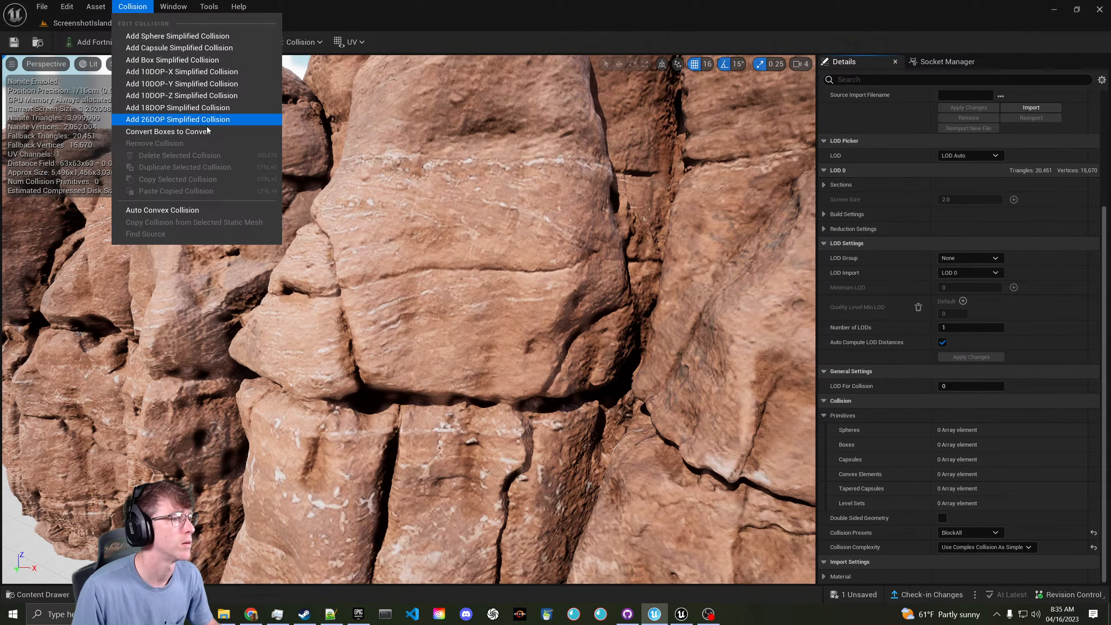
pyautogui.click(216, 210)
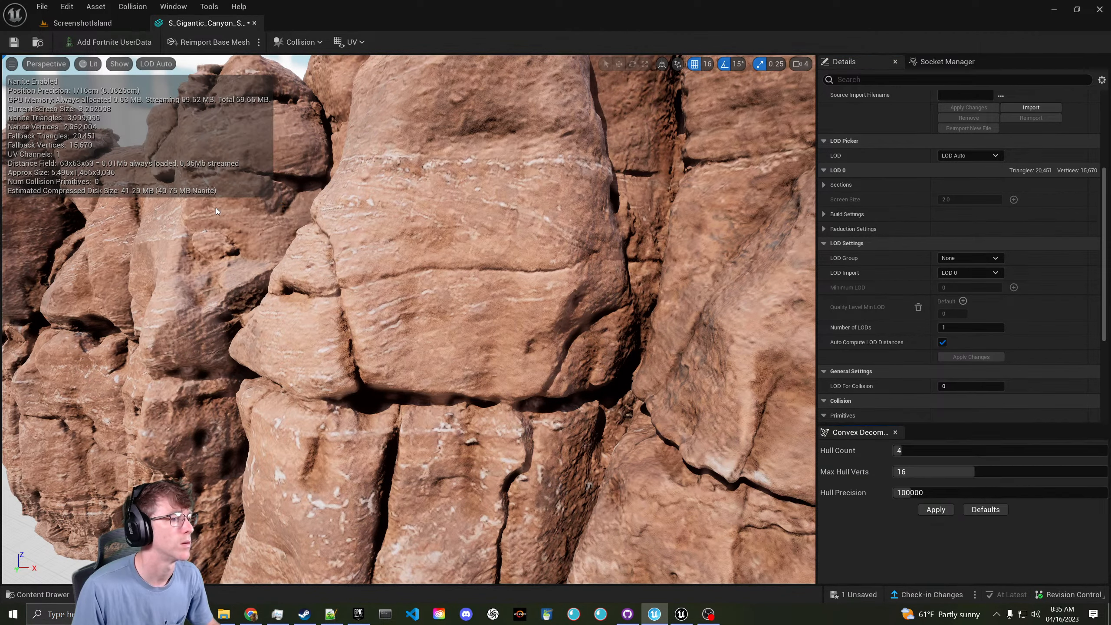
pyautogui.scroll(-5, 418, 303)
pyautogui.click(935, 509)
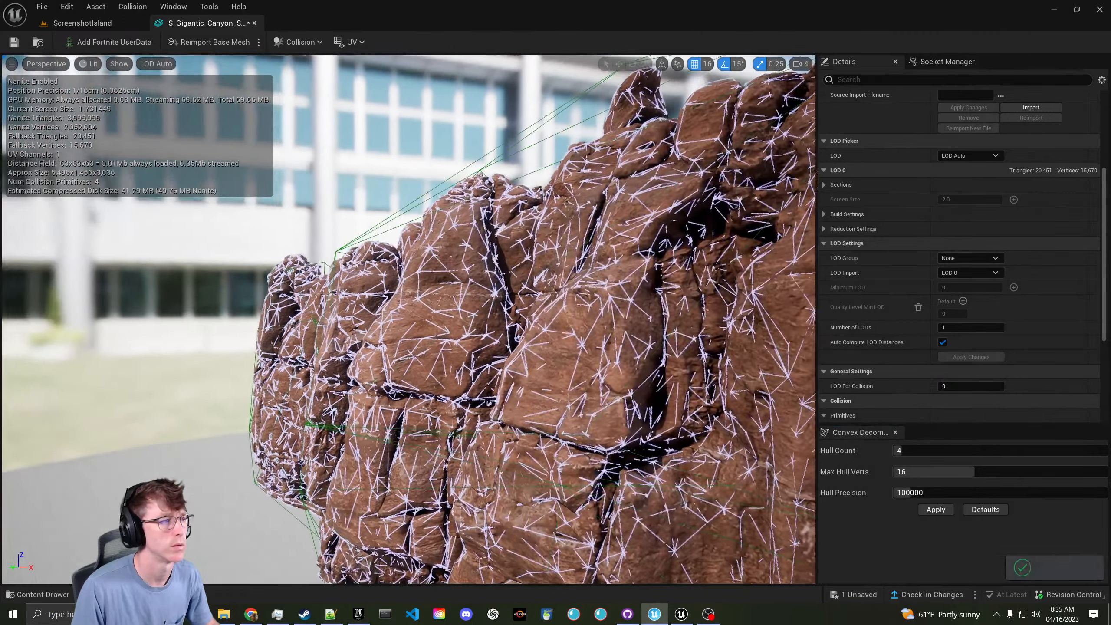
pyautogui.moveTo(409, 319); pyautogui.dragTo(673, 328, button='right')
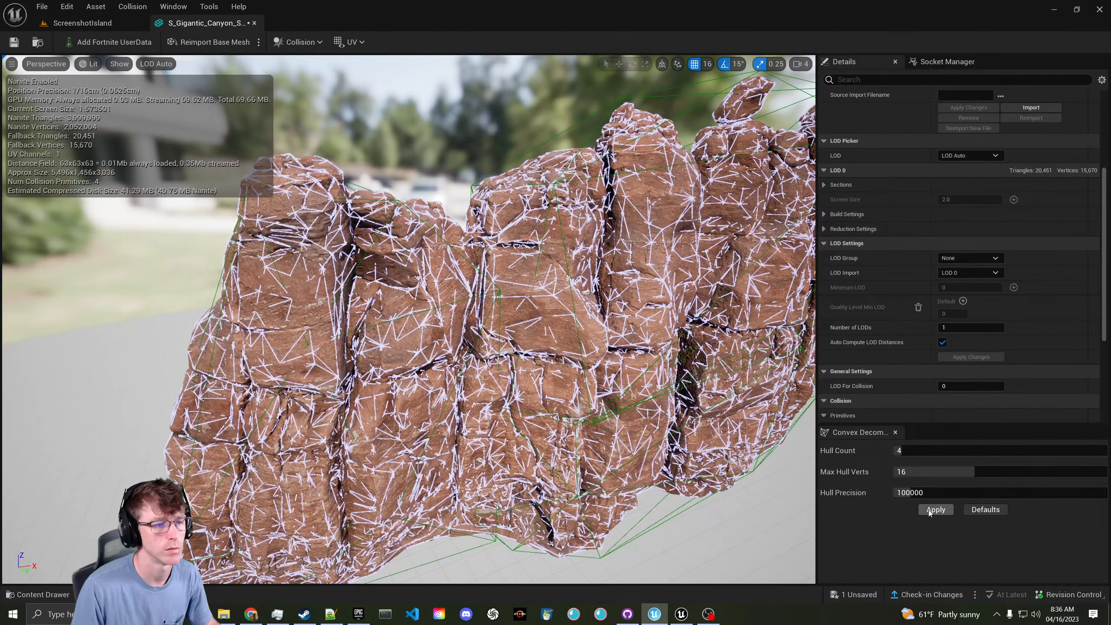
pyautogui.moveTo(656, 394); pyautogui.dragTo(739, 390, button='right')
pyautogui.click(120, 23)
pyautogui.click(100, 65)
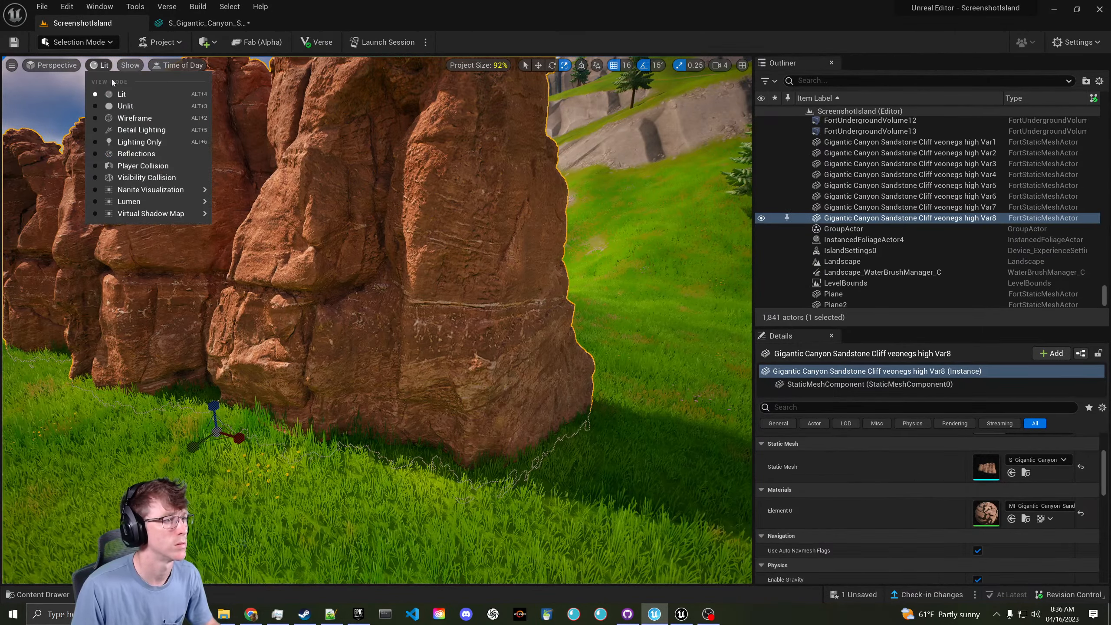
# - Inspect the cliff in Player Collision view, then return the viewport to Lit
pyautogui.click(178, 164)
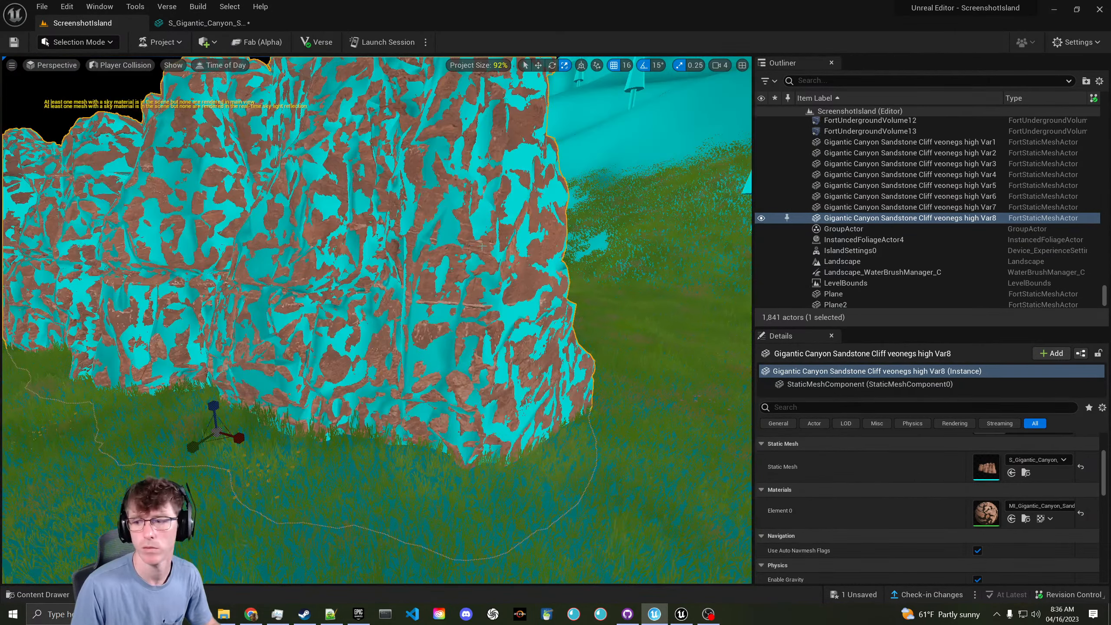
pyautogui.moveTo(465, 240); pyautogui.dragTo(431, 240, button='right')
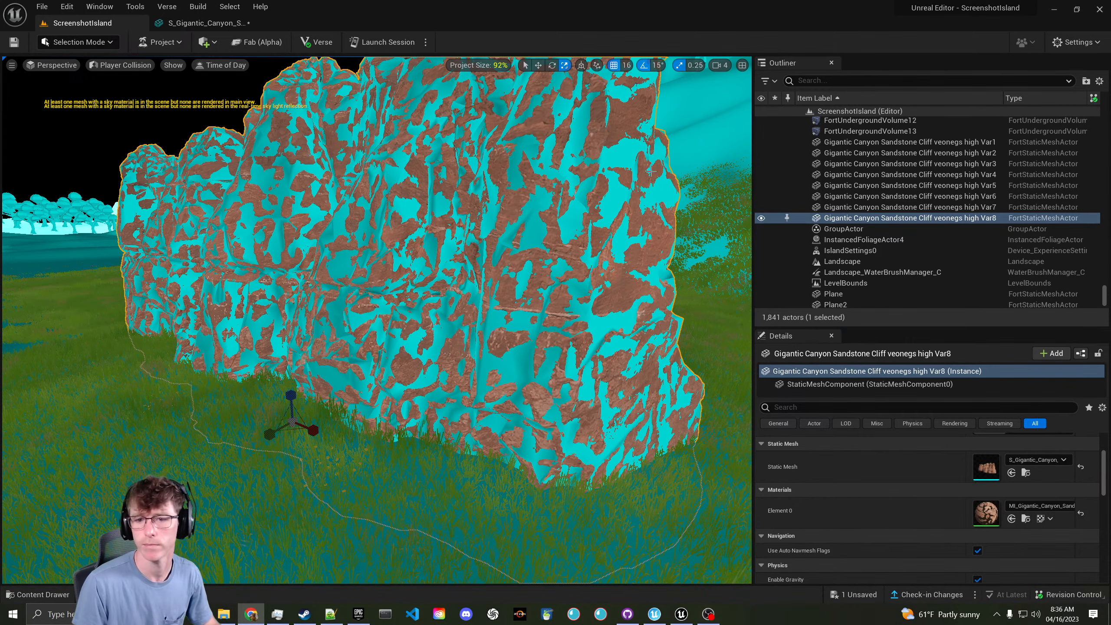
pyautogui.press('w')
pyautogui.moveTo(527, 233); pyautogui.dragTo(494, 219, button='right')
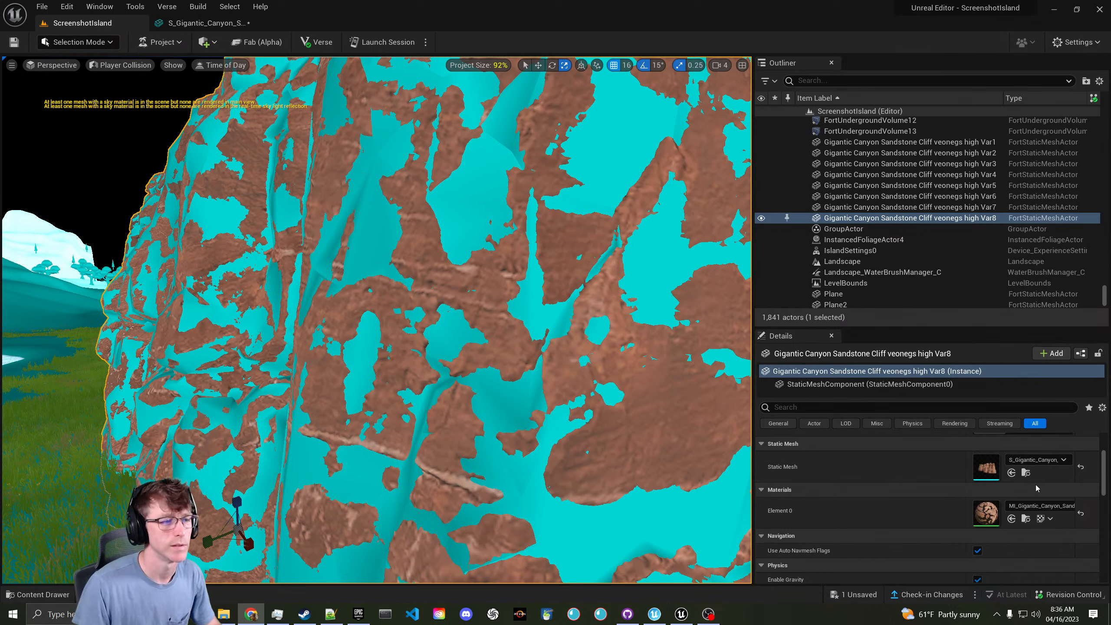
pyautogui.click(126, 70)
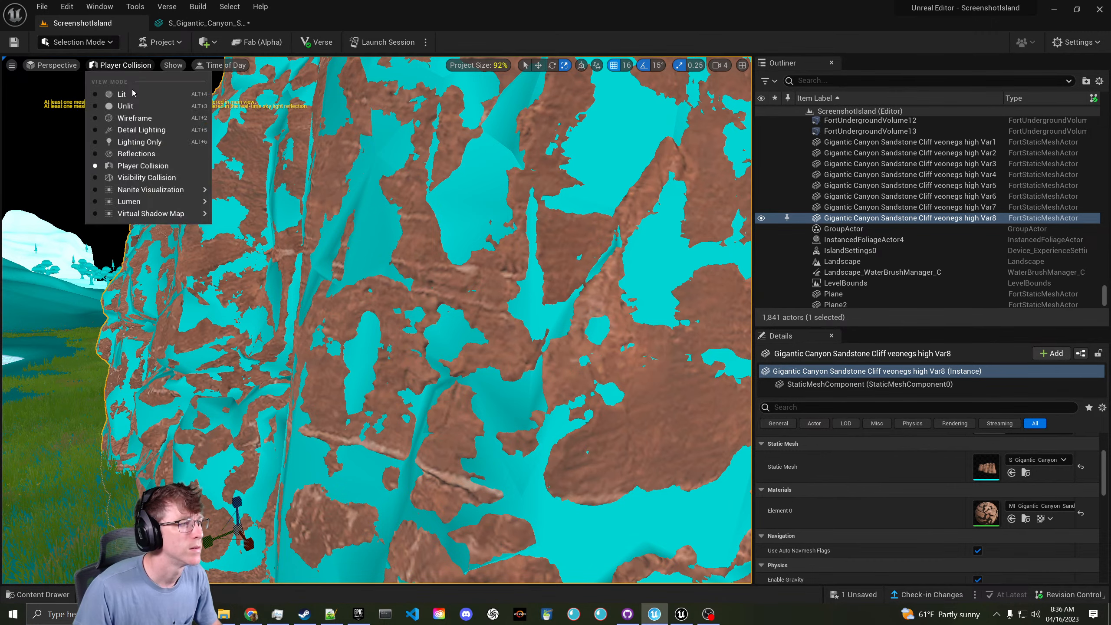
pyautogui.click(126, 93)
# - Remove the cliff mesh's simplified collision, save the mesh, and close its editor
pyautogui.press('w')
pyautogui.moveTo(360, 161); pyautogui.dragTo(385, 181, button='right')
pyautogui.press('Escape')
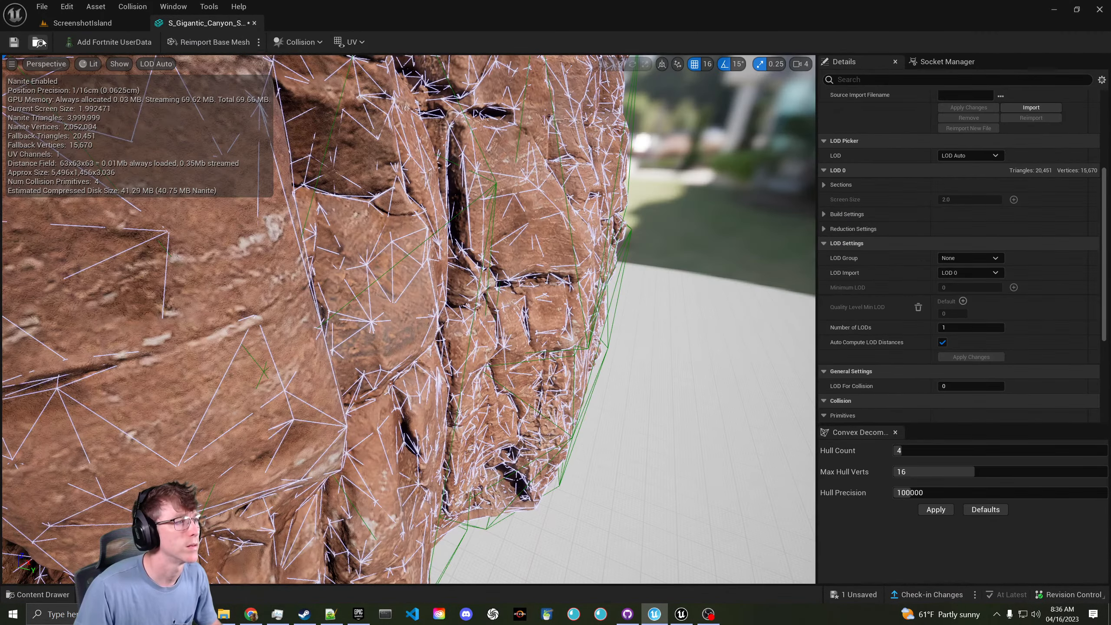
pyautogui.hotkey('ctrl', 's')
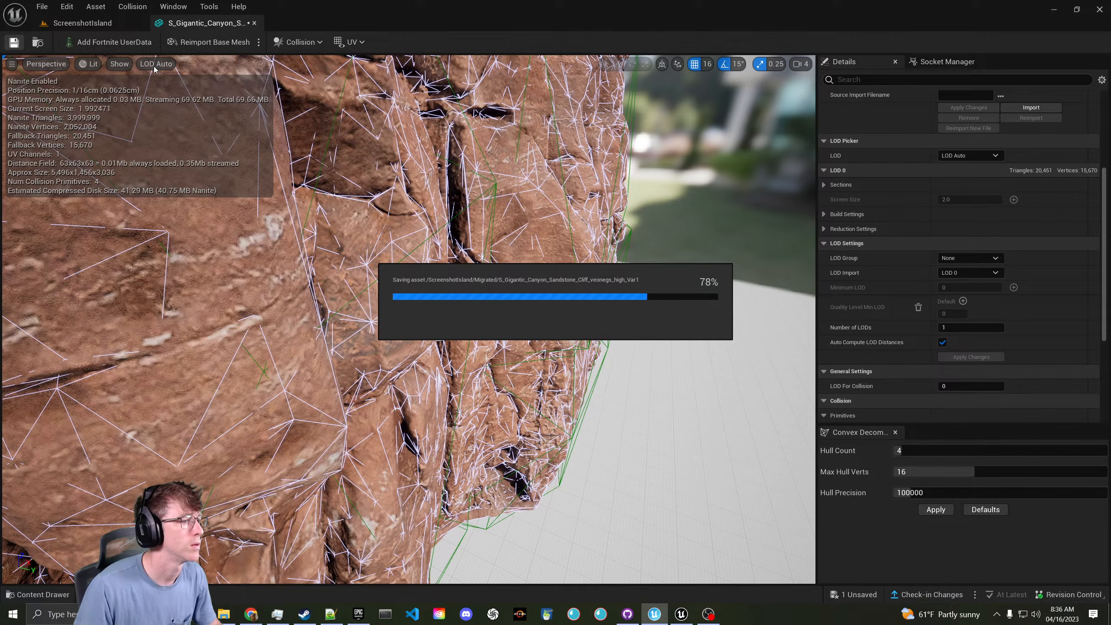
pyautogui.click(295, 44)
pyautogui.click(337, 186)
pyautogui.moveTo(337, 185); pyautogui.dragTo(62, 68, button='right')
pyautogui.hotkey('ctrl', 's')
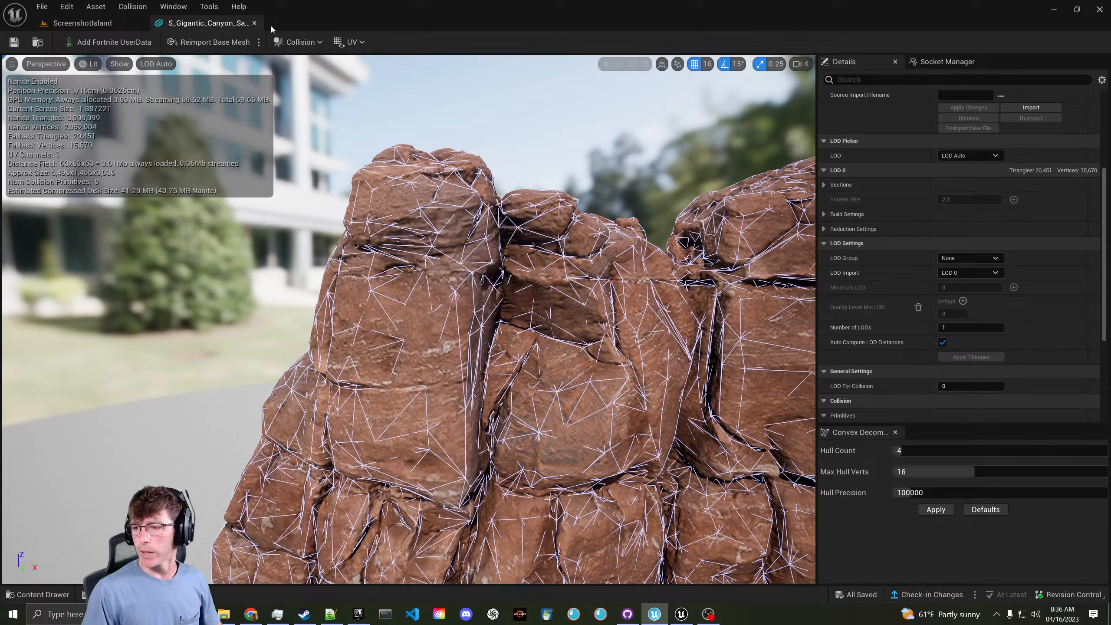
pyautogui.click(254, 22)
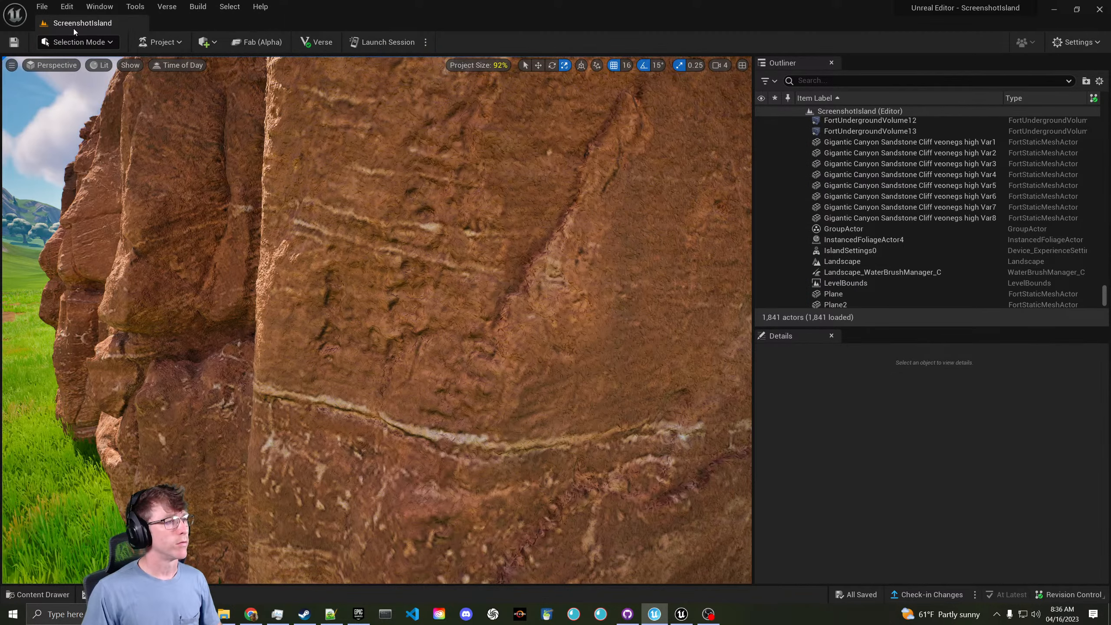
# - Launch a test session, saving the selected changed content first
pyautogui.press('s')
pyautogui.moveTo(238, 178); pyautogui.dragTo(488, 156, button='right')
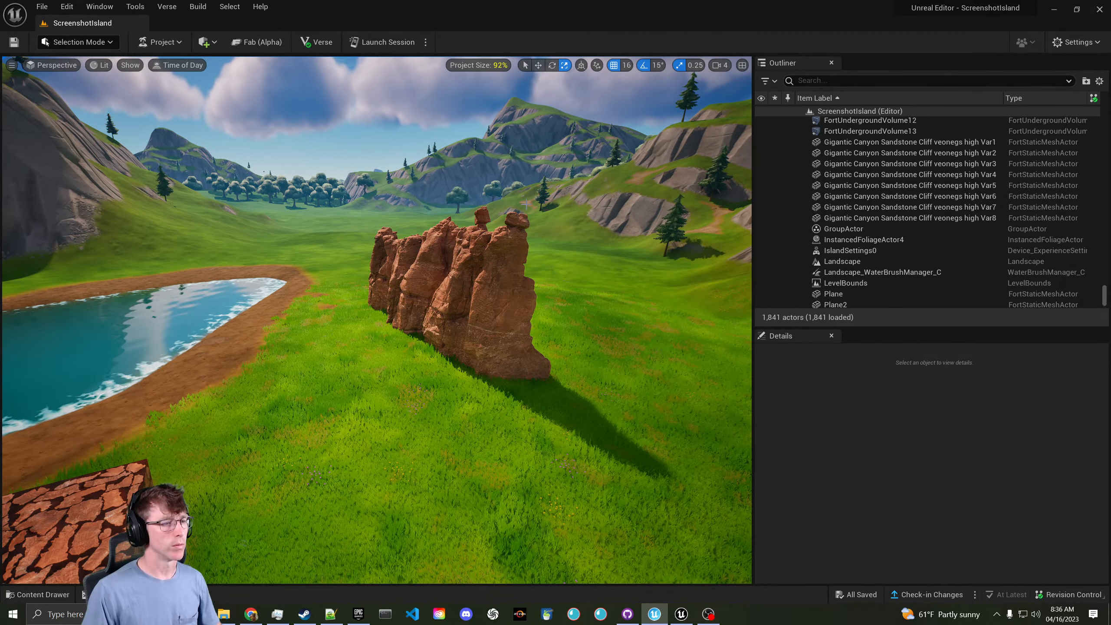
pyautogui.moveTo(236, 221); pyautogui.dragTo(395, 189, button='right')
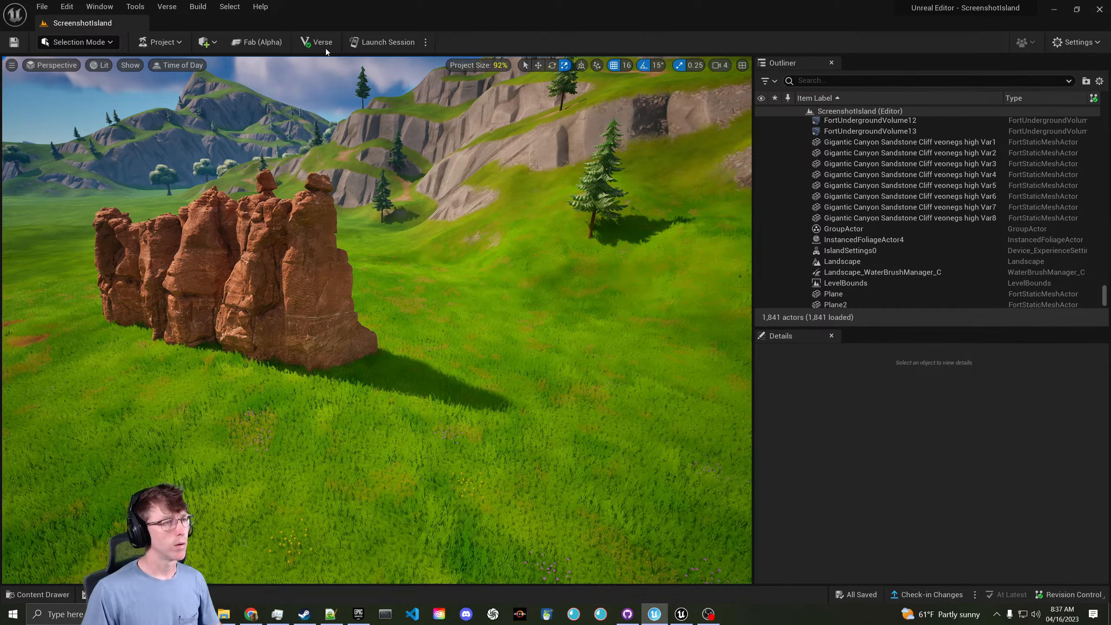
pyautogui.click(382, 42)
pyautogui.click(640, 429)
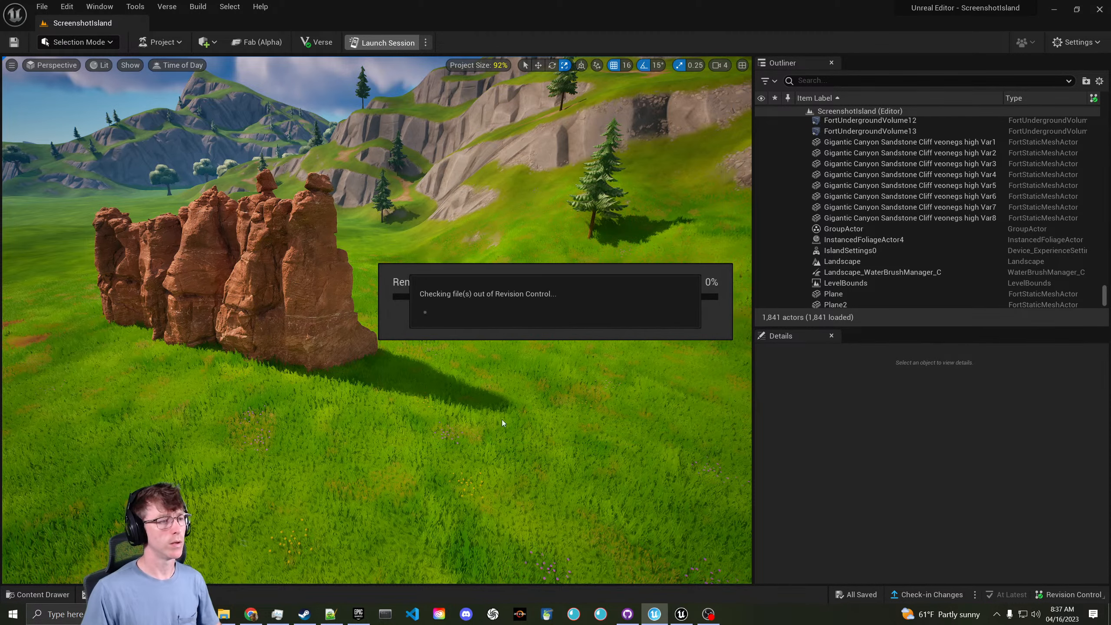
# - Fly past the rocks and select the Landscape in the viewport
pyautogui.moveTo(397, 254); pyautogui.dragTo(301, 247, button='right')
pyautogui.press('w')
pyautogui.click(397, 254)
# - Try to open the Landscape Material from the Details panel and view its choices
pyautogui.scroll(-10, 863, 462)
pyautogui.scroll(6, 864, 463)
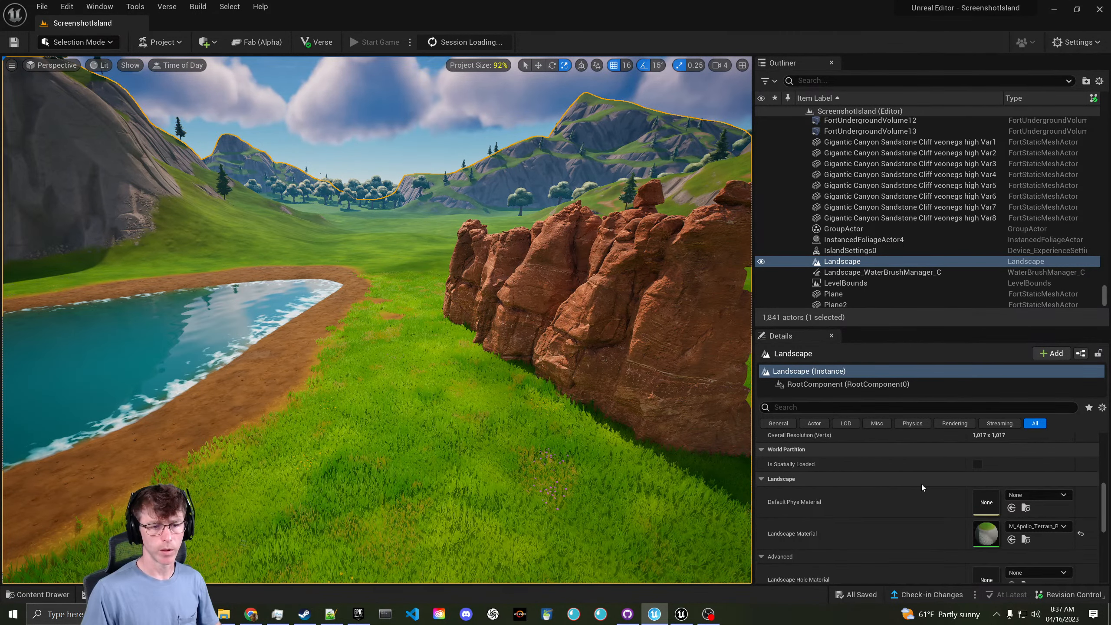
pyautogui.doubleClick(990, 521)
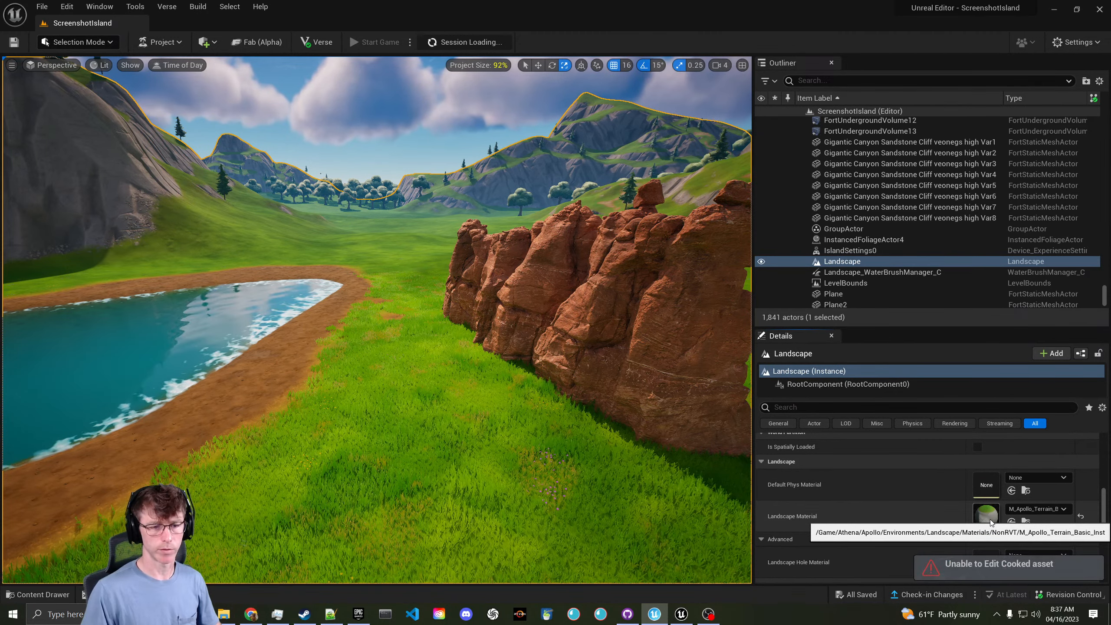
pyautogui.click(1017, 511)
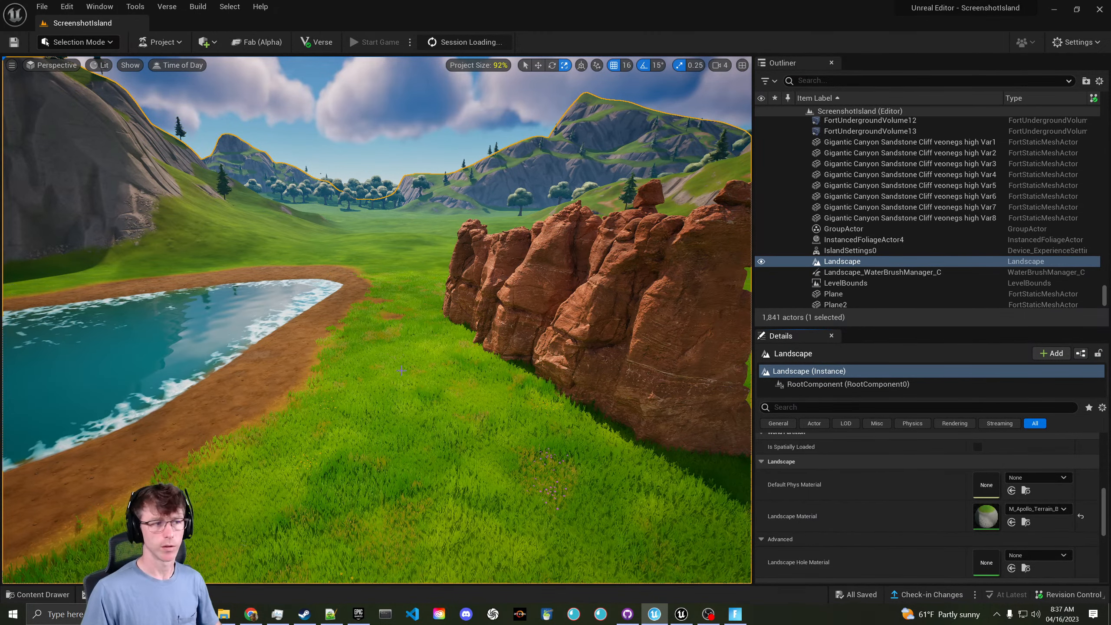
# - Fly over the lake past the grey cliff, then open the Content Drawer
pyautogui.press('w')
pyautogui.moveTo(401, 370); pyautogui.dragTo(372, 365, button='right')
pyautogui.press('a')
pyautogui.press('w')
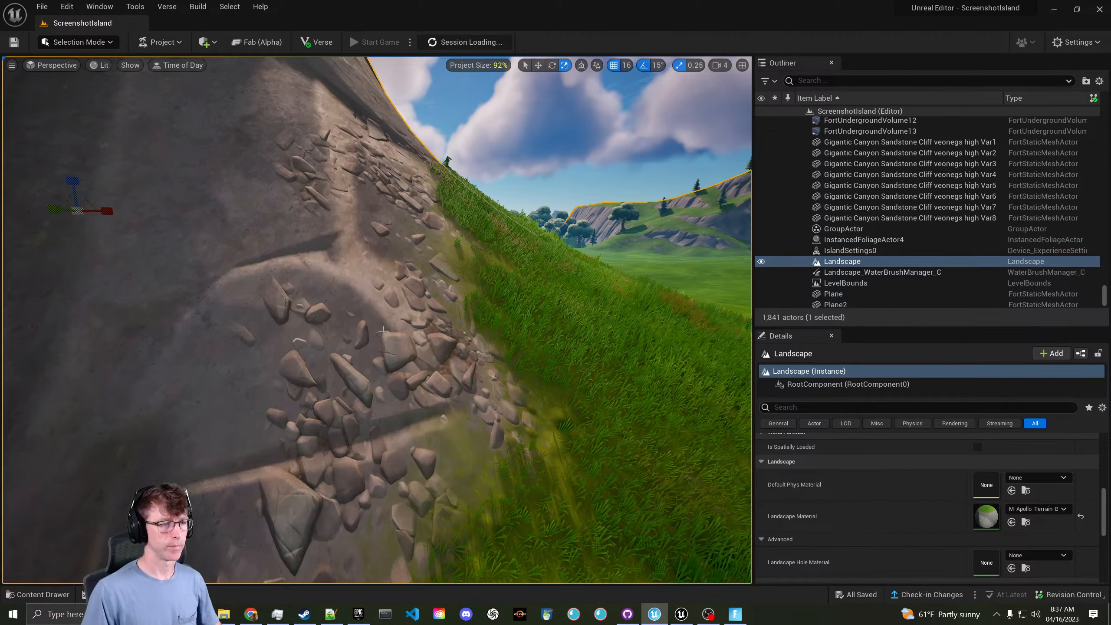
pyautogui.press('w')
pyautogui.moveTo(499, 393); pyautogui.dragTo(64, 543, button='right')
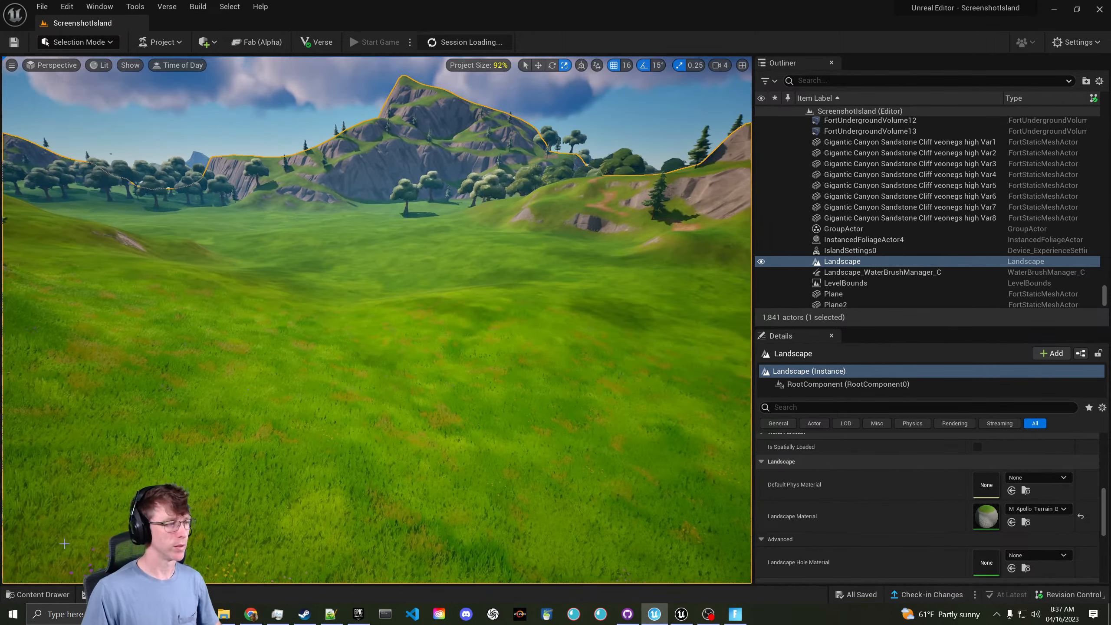
pyautogui.click(43, 594)
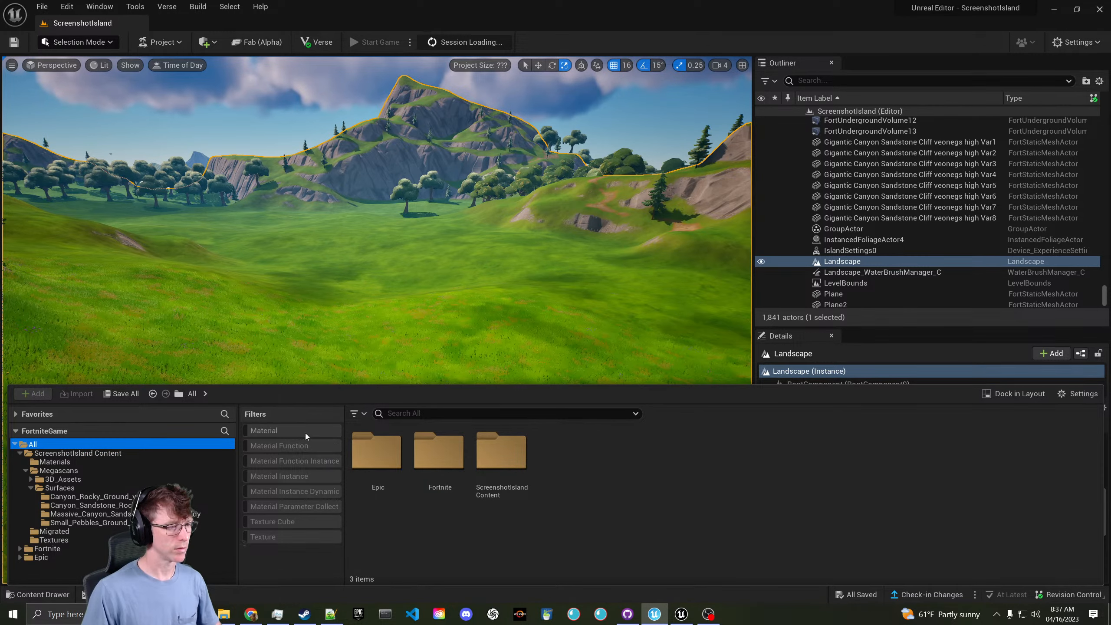
# - Search the Content Browser for 'lands' and open the M FortniteLandscape Customizable material
pyautogui.click(402, 413)
pyautogui.write('lan')
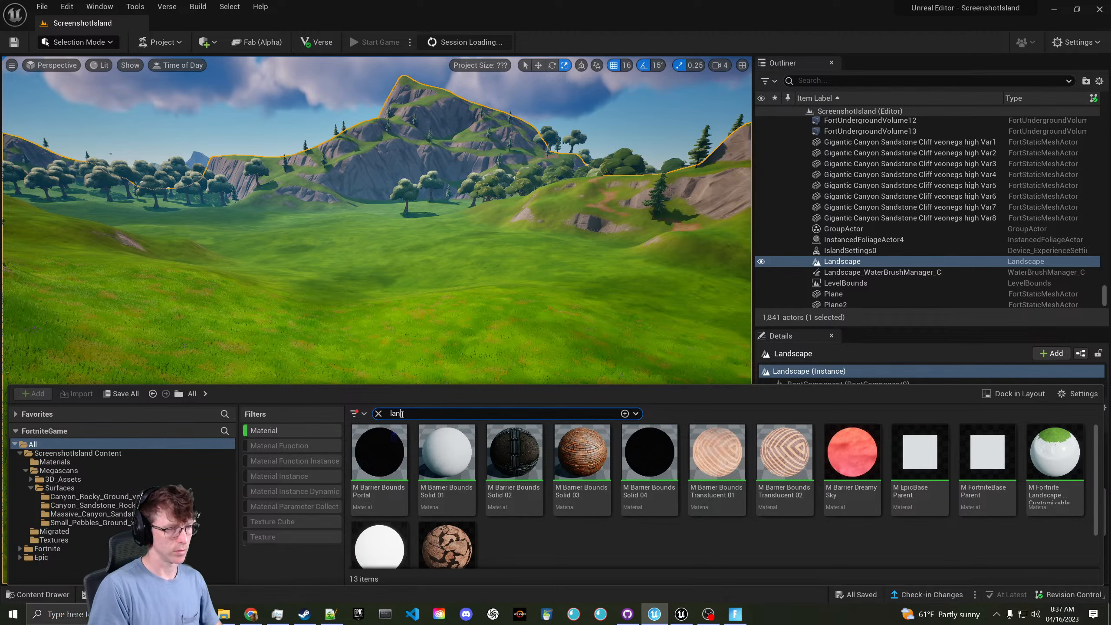
pyautogui.write('ds')
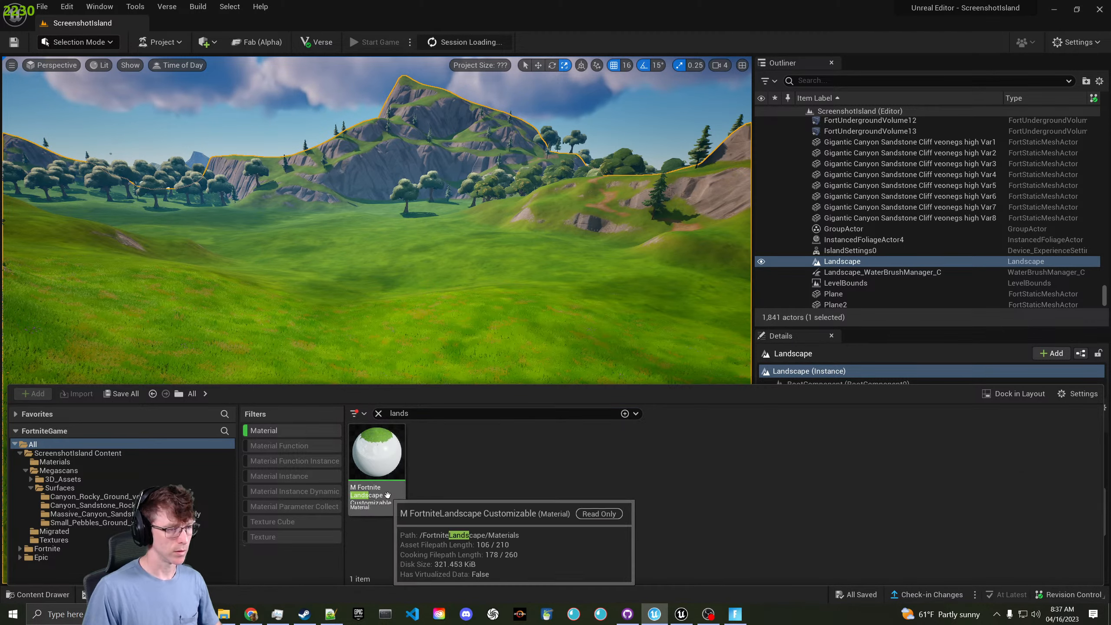
pyautogui.doubleClick(376, 464)
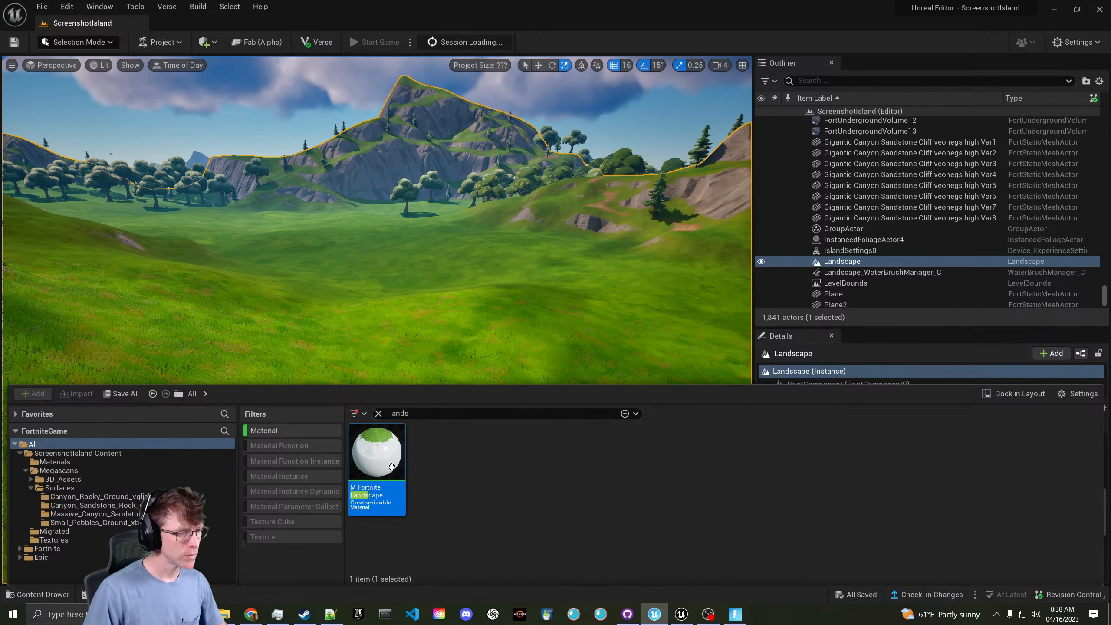
# - Include material instances and inspect the landscape, MudTracks and road material instances
pyautogui.click(288, 476)
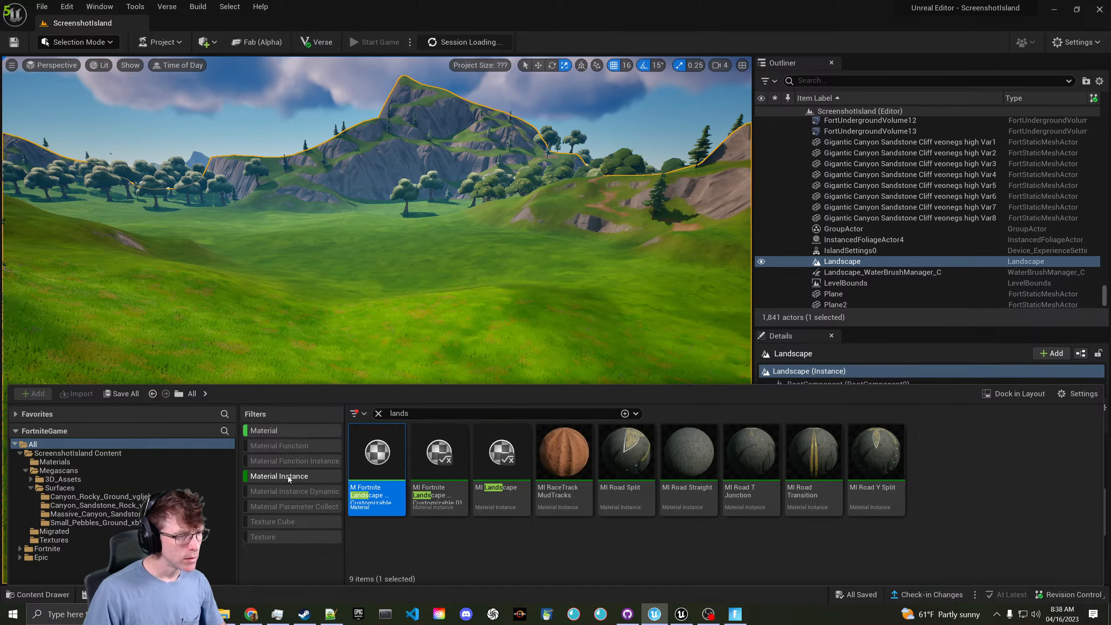
pyautogui.doubleClick(463, 486)
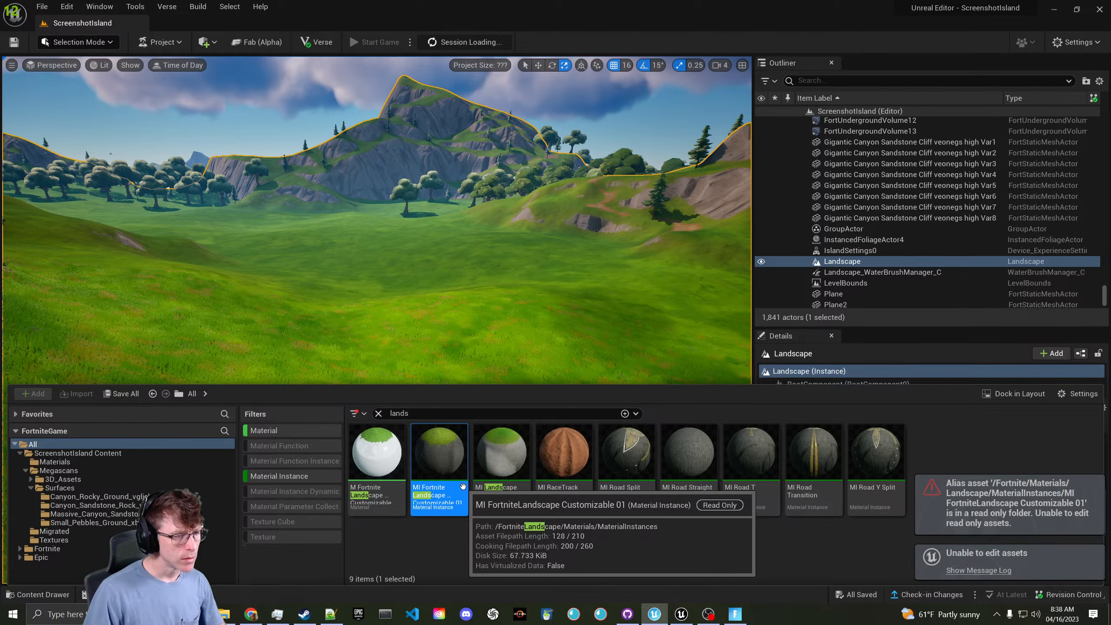
pyautogui.doubleClick(502, 485)
pyautogui.click(568, 483)
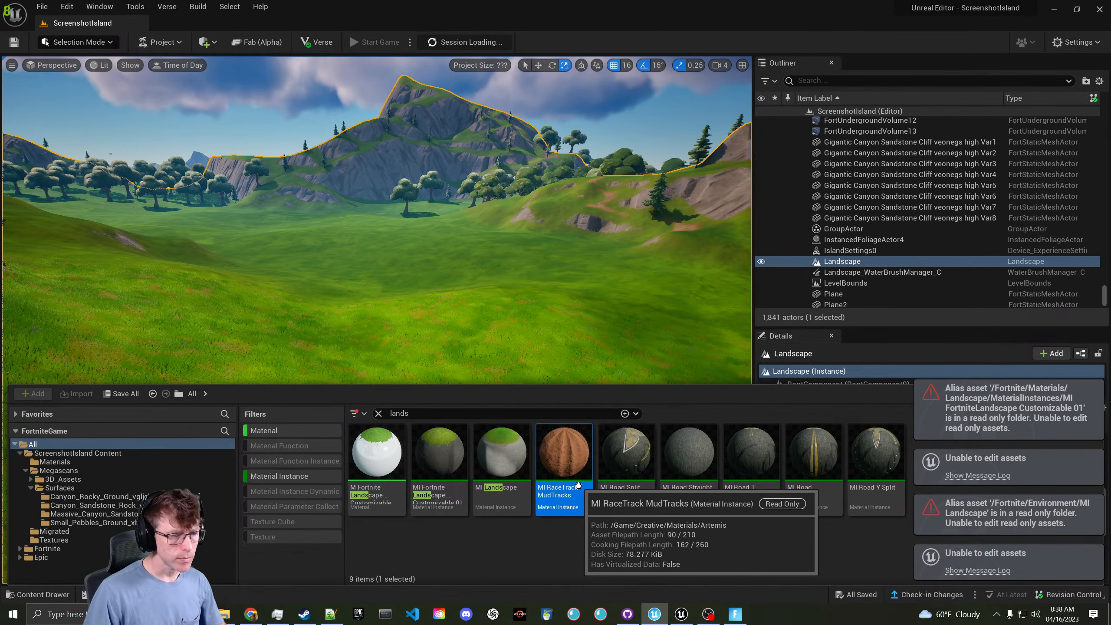
pyautogui.doubleClick(578, 483)
pyautogui.click(643, 498)
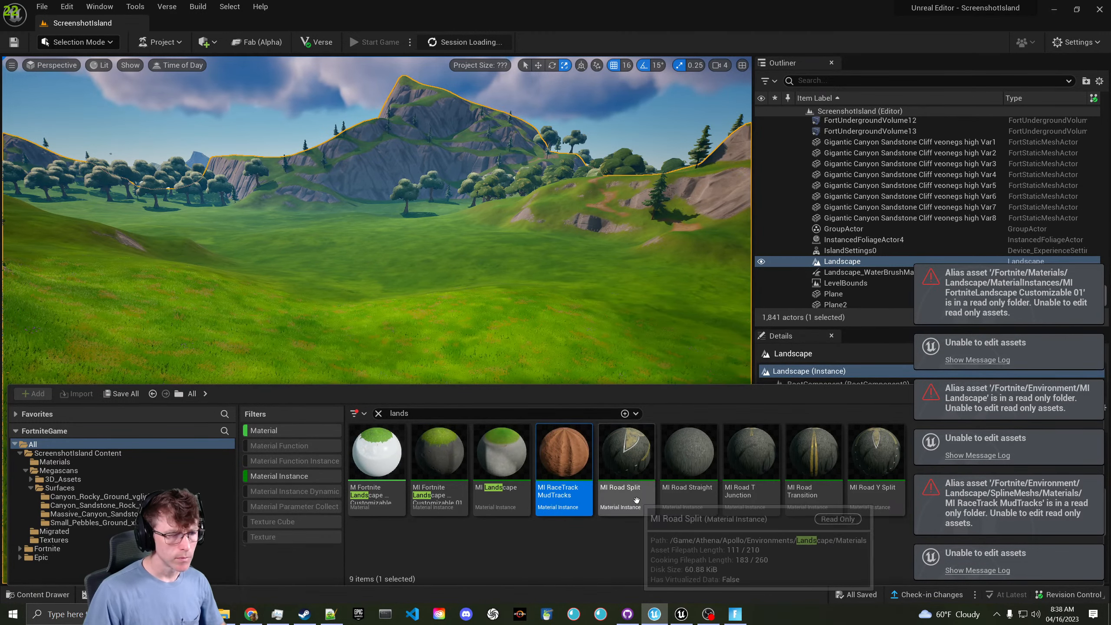
pyautogui.doubleClick(692, 492)
pyautogui.doubleClick(762, 490)
pyautogui.doubleClick(823, 489)
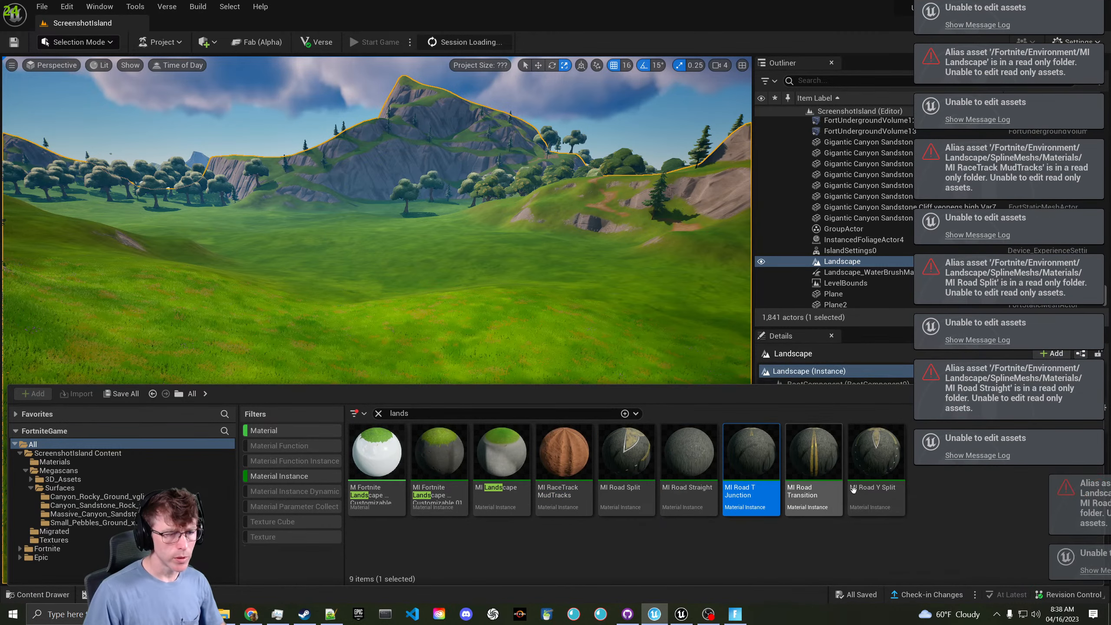
pyautogui.doubleClick(877, 488)
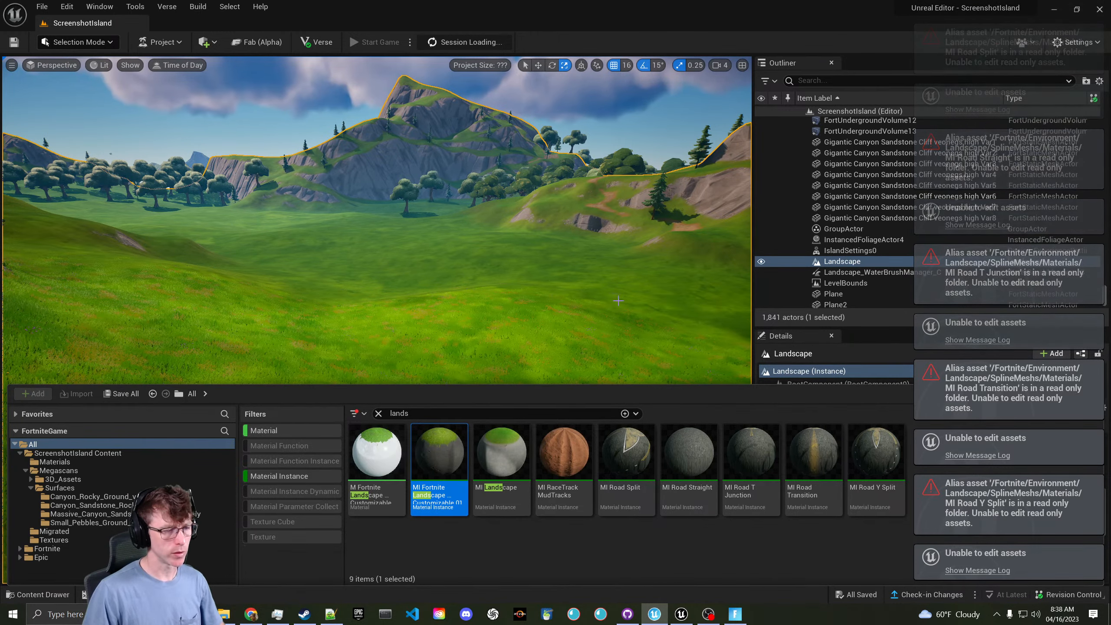
pyautogui.moveTo(440, 447)
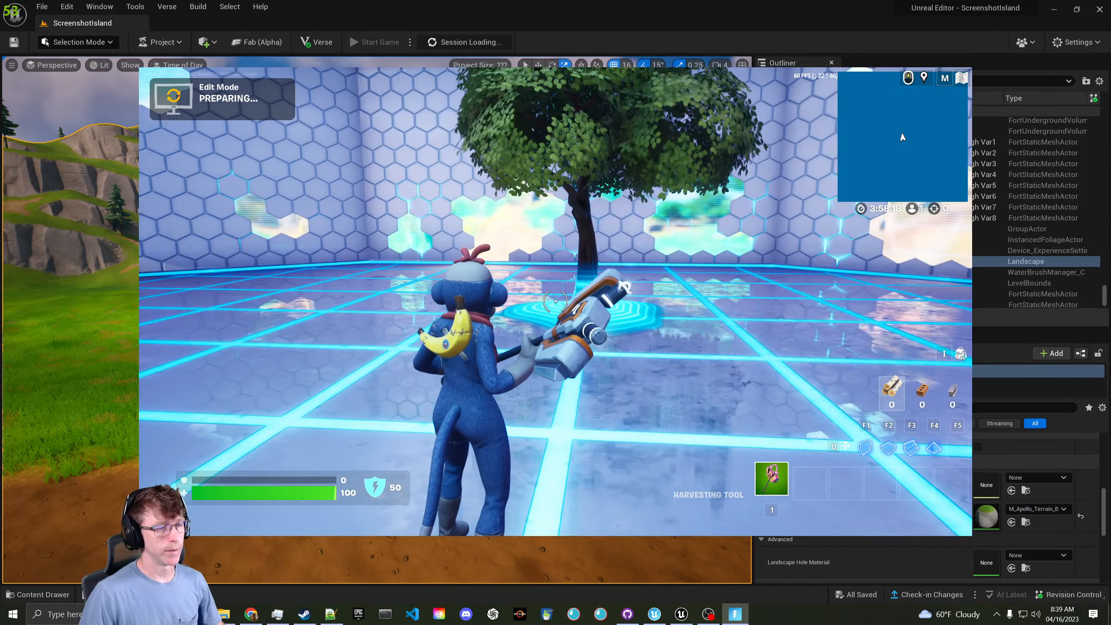
# - Run the character around the tree in the edit session, then switch back to the editor
pyautogui.press('w')
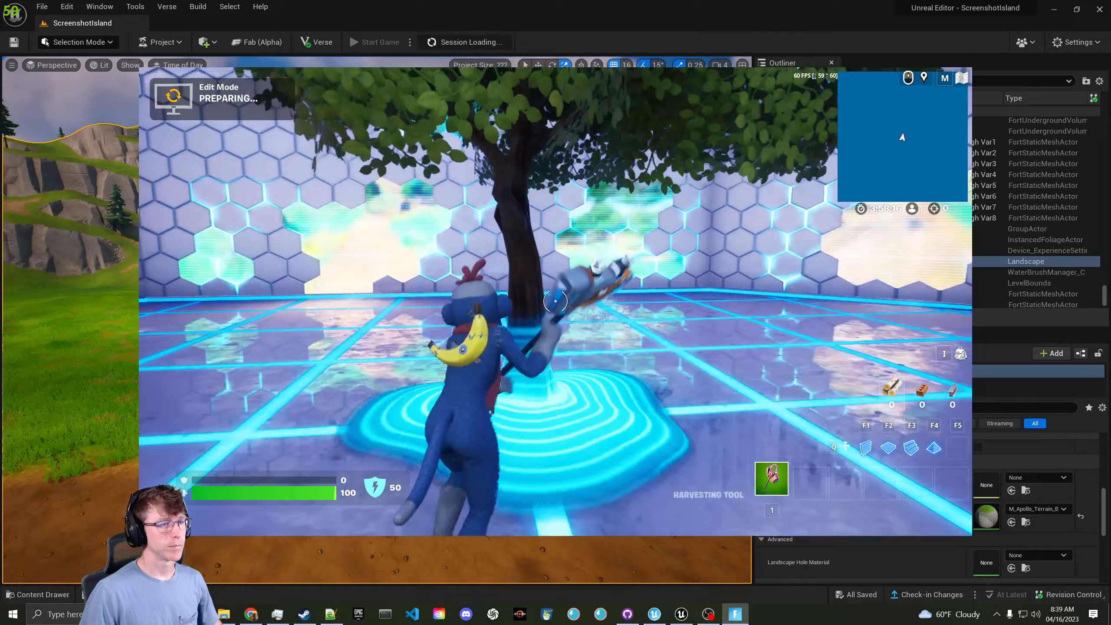
pyautogui.click(556, 301)
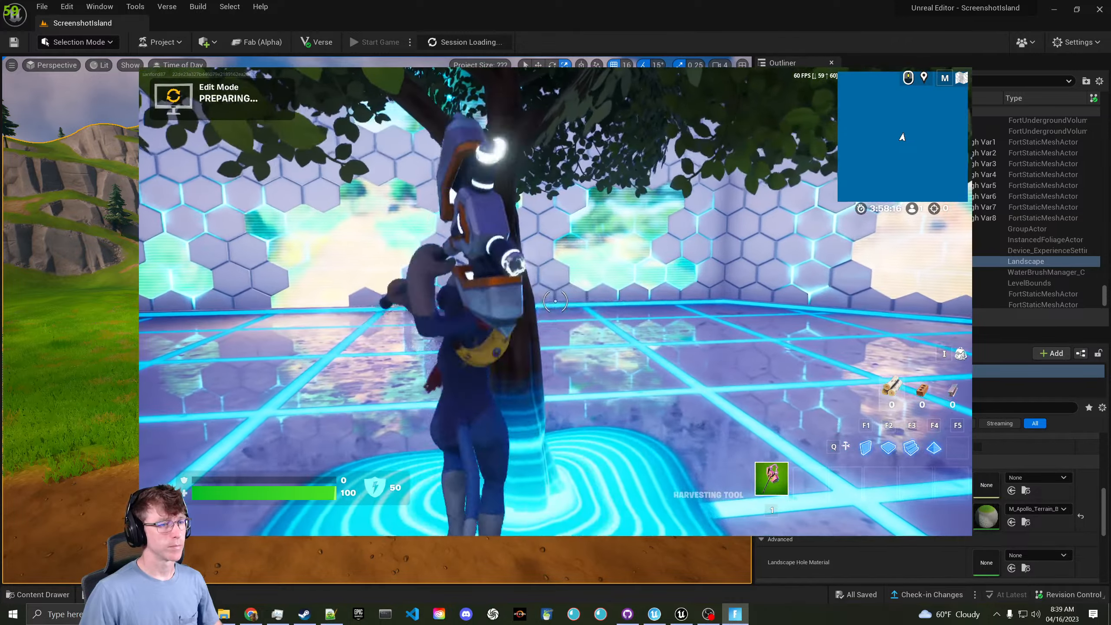
pyautogui.press('w')
pyautogui.press('w')
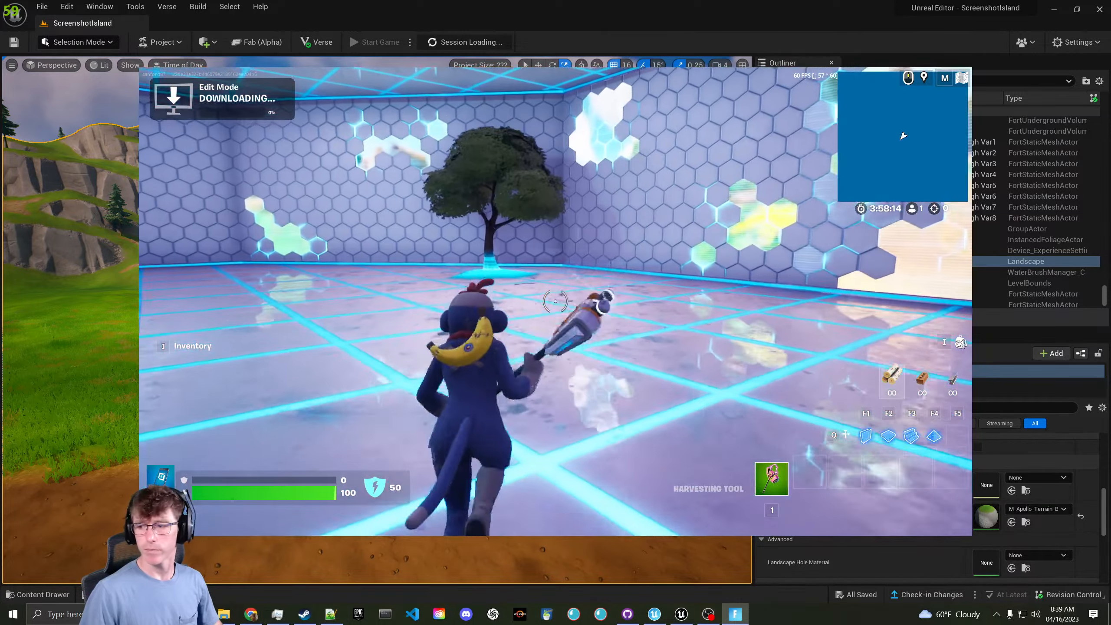
pyautogui.press('w')
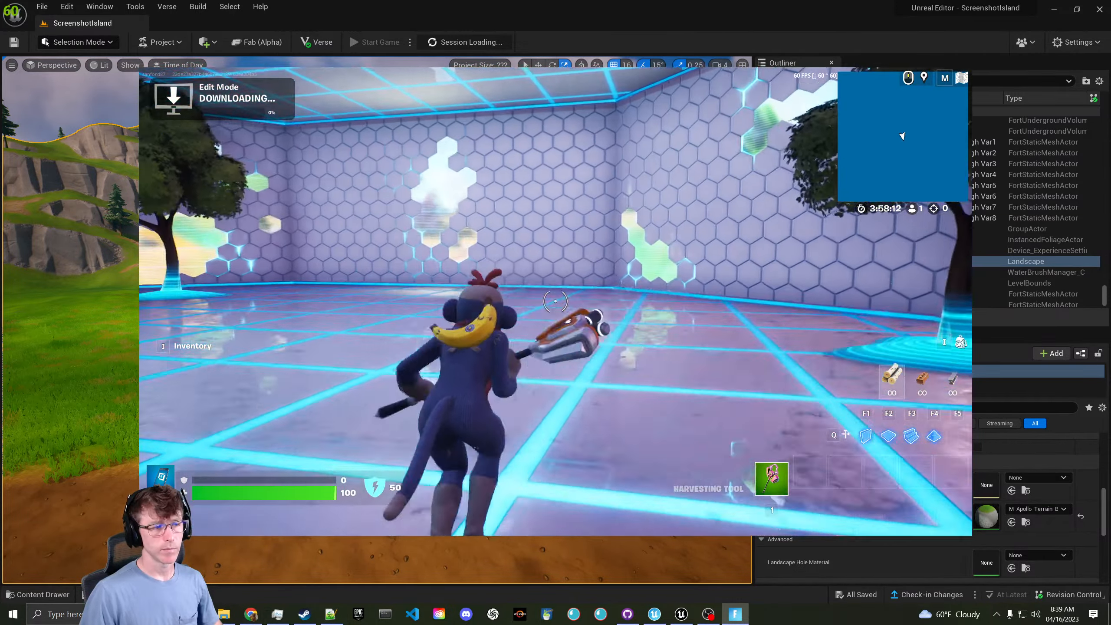
pyautogui.press('w')
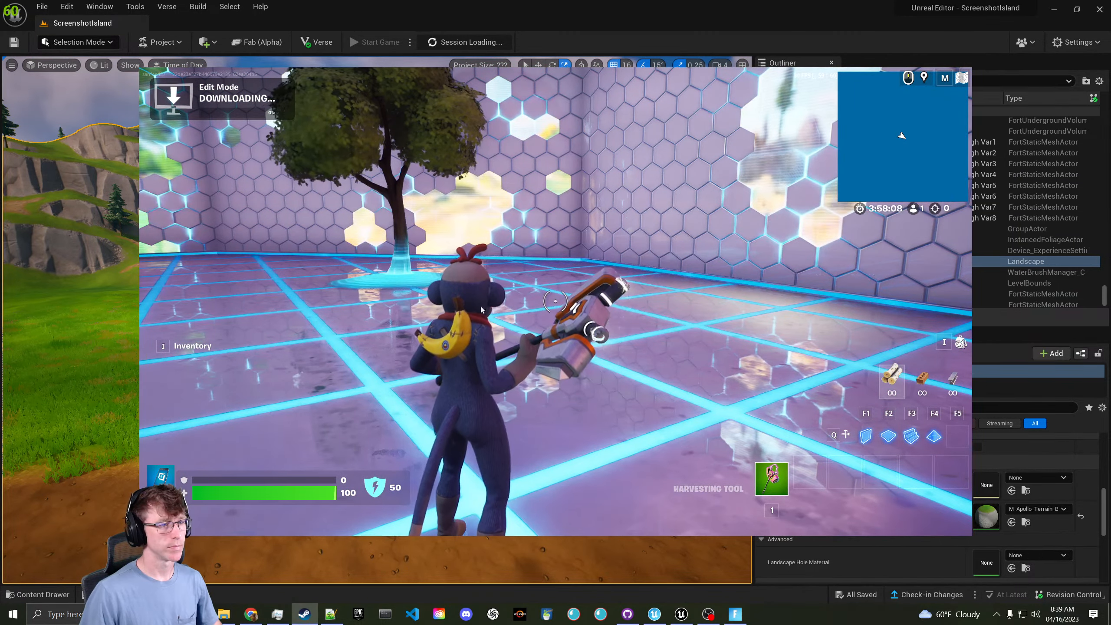
pyautogui.hotkey('alt', 'Tab')
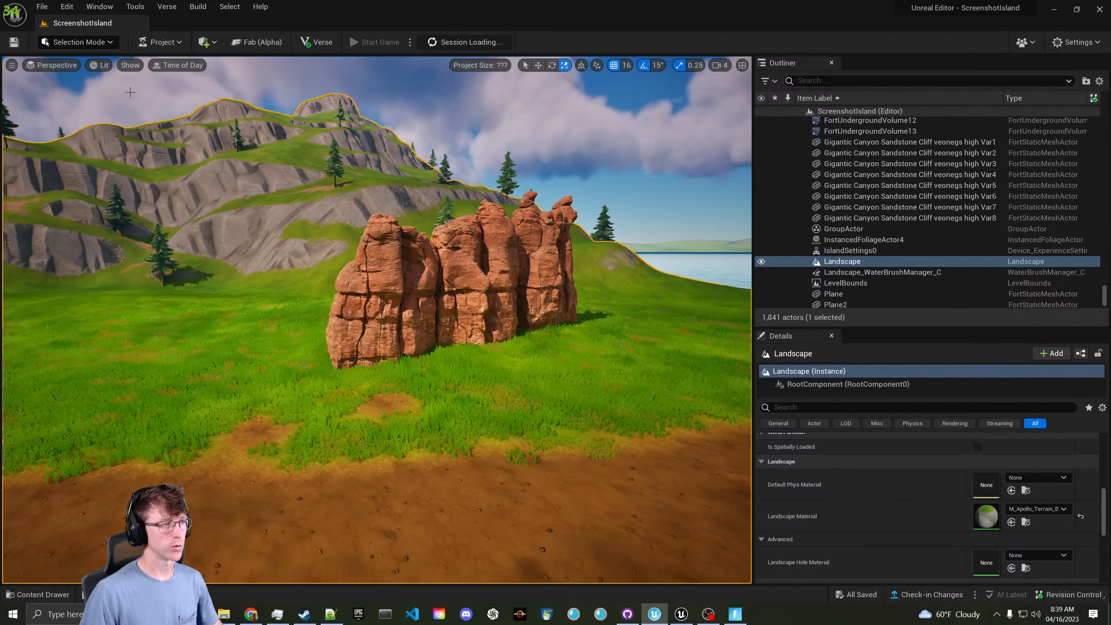
# - Switch the editor to Landscape Mode's Paint tool, facing the rock formation
pyautogui.click(93, 44)
pyautogui.click(102, 73)
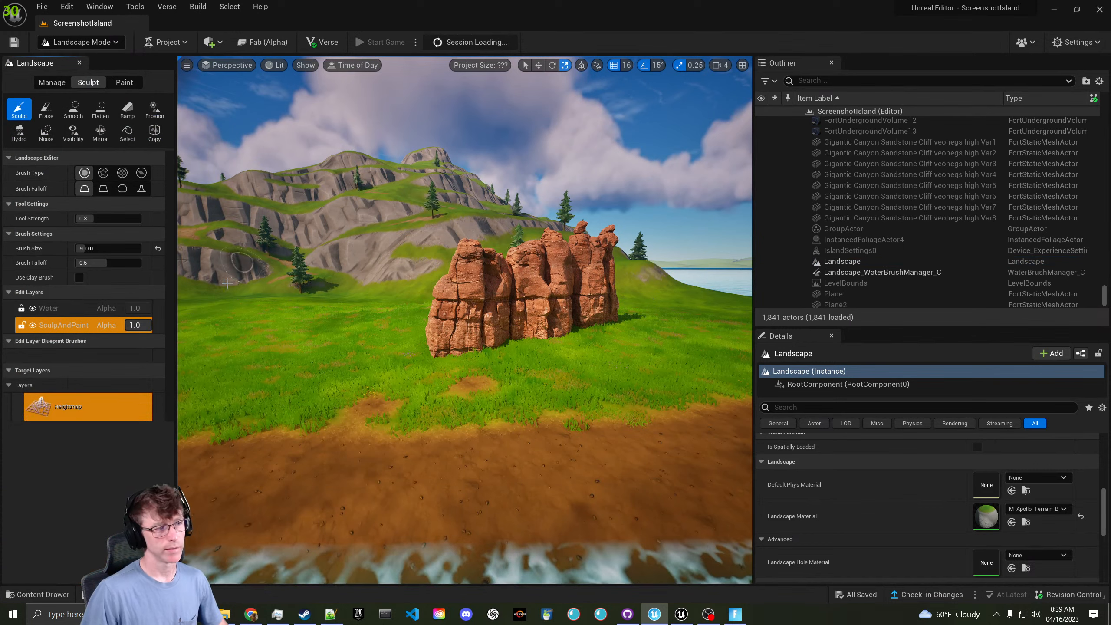
pyautogui.click(124, 82)
pyautogui.moveTo(385, 247)
pyautogui.mouseDown(button='right')
pyautogui.moveTo(349, 249)
pyautogui.moveTo(516, 276)
pyautogui.moveTo(653, 269)
pyautogui.mouseUp(button='right')
# - Paint a Mud patch over the grass with brush size 1310.5 and strength 0.4112
pyautogui.click(89, 422)
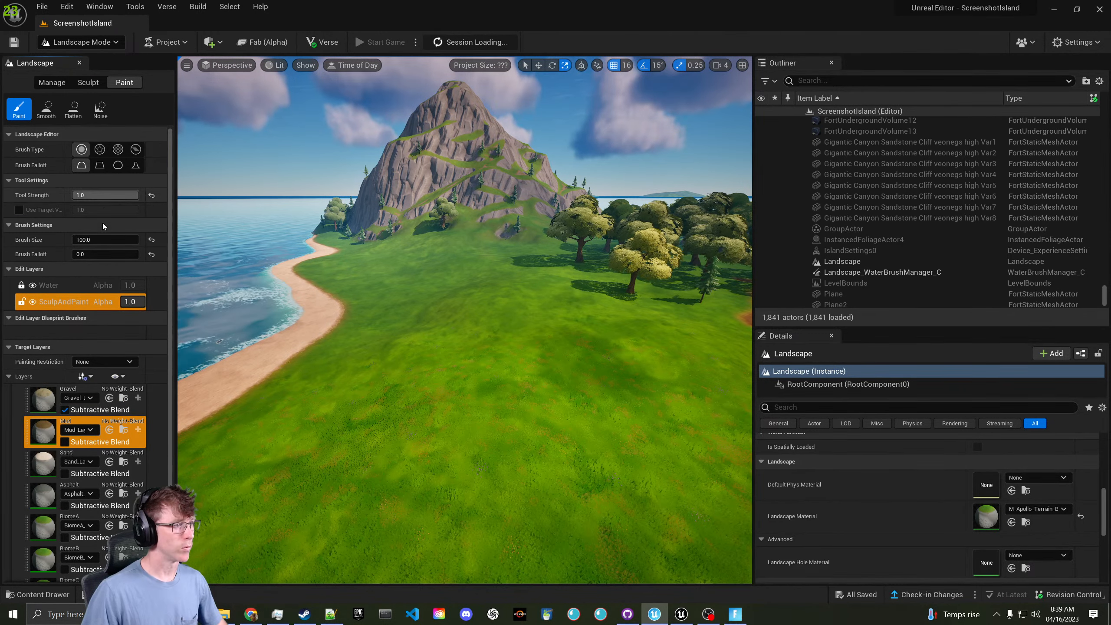
pyautogui.moveTo(79, 239); pyautogui.dragTo(98, 239)
pyautogui.moveTo(124, 196); pyautogui.dragTo(99, 195)
pyautogui.moveTo(377, 367)
pyautogui.mouseDown()
pyautogui.moveTo(389, 355)
pyautogui.moveTo(443, 357)
pyautogui.moveTo(385, 386)
pyautogui.moveTo(421, 345)
pyautogui.mouseUp()
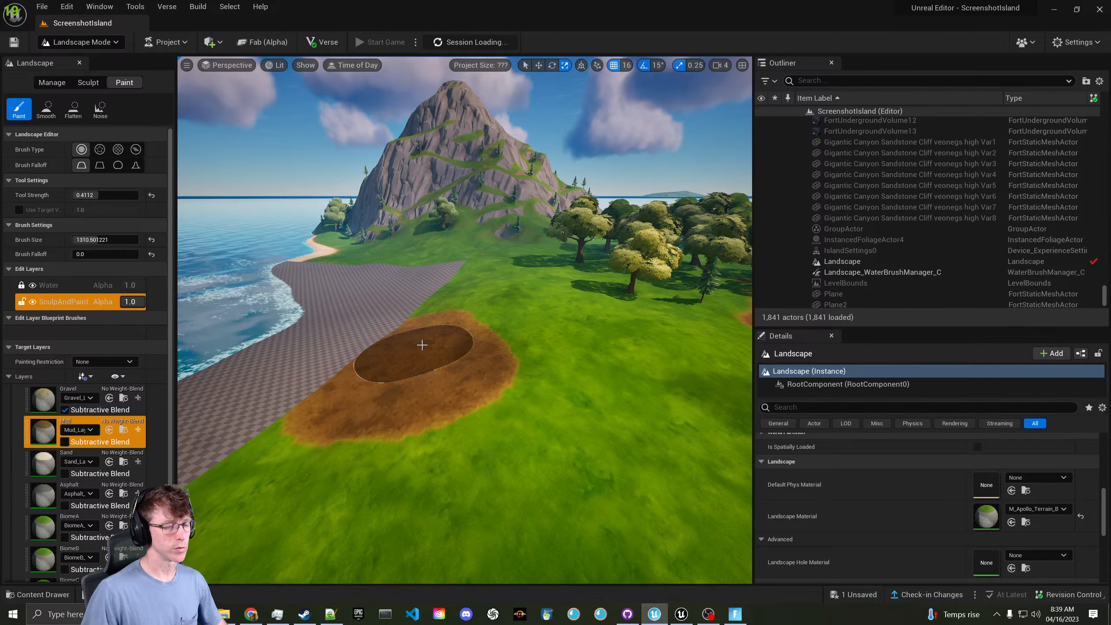
pyautogui.moveTo(422, 345)
pyautogui.mouseDown(button='right')
pyautogui.moveTo(425, 363)
pyautogui.moveTo(486, 368)
pyautogui.moveTo(495, 379)
pyautogui.moveTo(482, 408)
pyautogui.moveTo(479, 357)
pyautogui.mouseUp(button='right')
pyautogui.press('w')
pyautogui.press('w')
pyautogui.moveTo(478, 357)
pyautogui.mouseDown()
pyautogui.moveTo(484, 348)
pyautogui.moveTo(454, 330)
pyautogui.moveTo(528, 332)
pyautogui.mouseUp()
pyautogui.moveTo(528, 332); pyautogui.dragTo(527, 286, button='right')
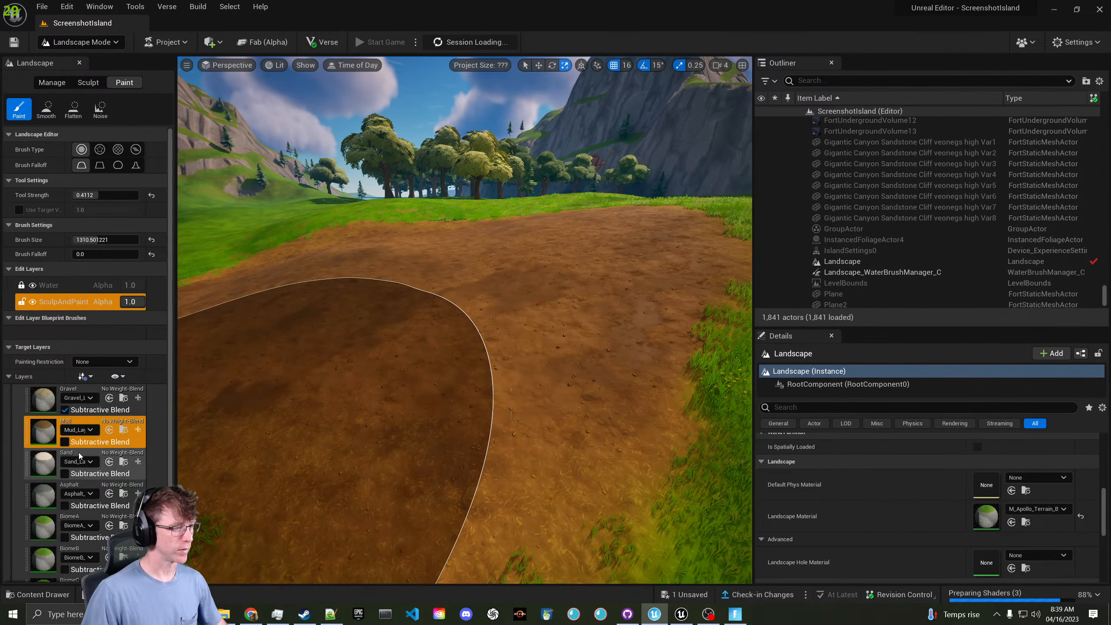
# - Select the Sand layer and fly the view forward toward the mountain
pyautogui.click(87, 453)
pyautogui.press('w')
pyautogui.moveTo(332, 394); pyautogui.dragTo(209, 357, button='right')
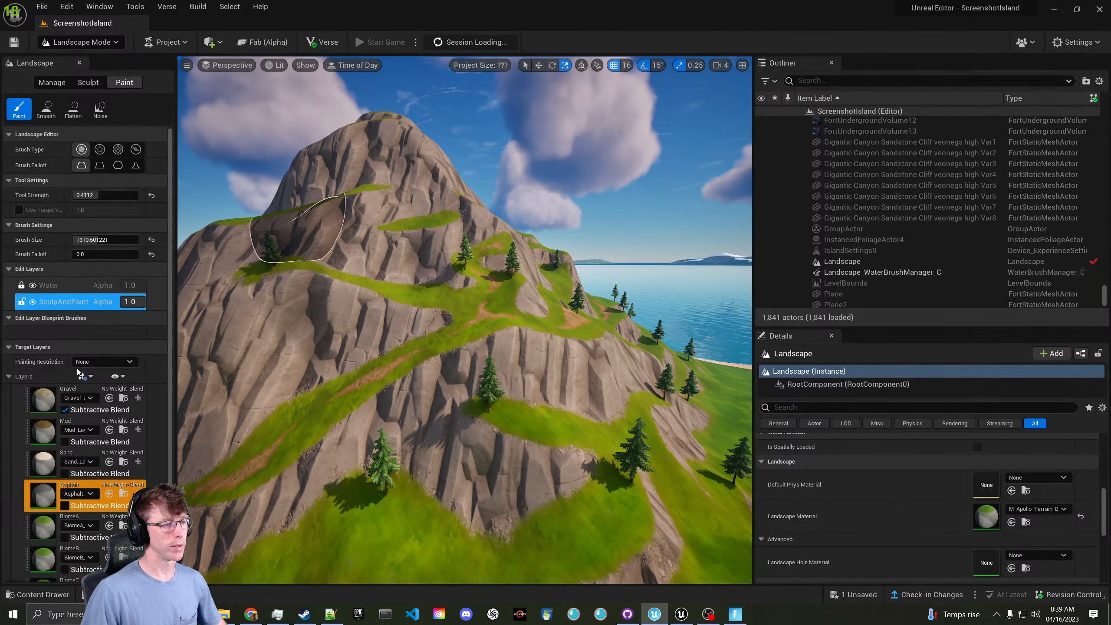
# - Check the BiomeA, BiomeB and BiomeC paint layers, ending on BiomeA
pyautogui.scroll(-2, 77, 385)
pyautogui.click(85, 460)
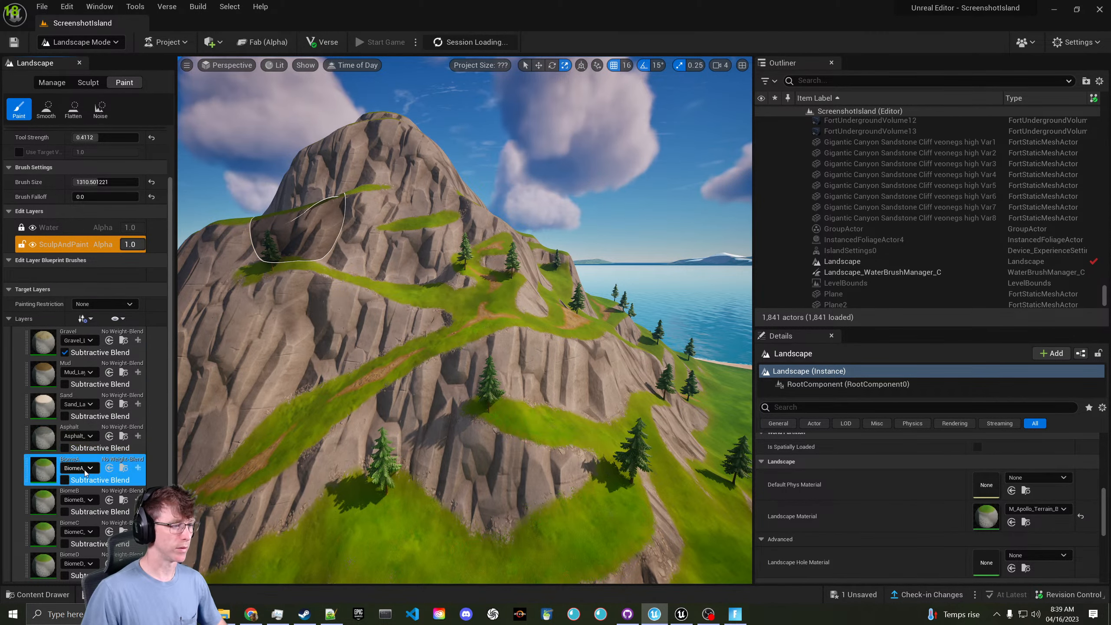
pyautogui.click(84, 469)
pyautogui.click(85, 469)
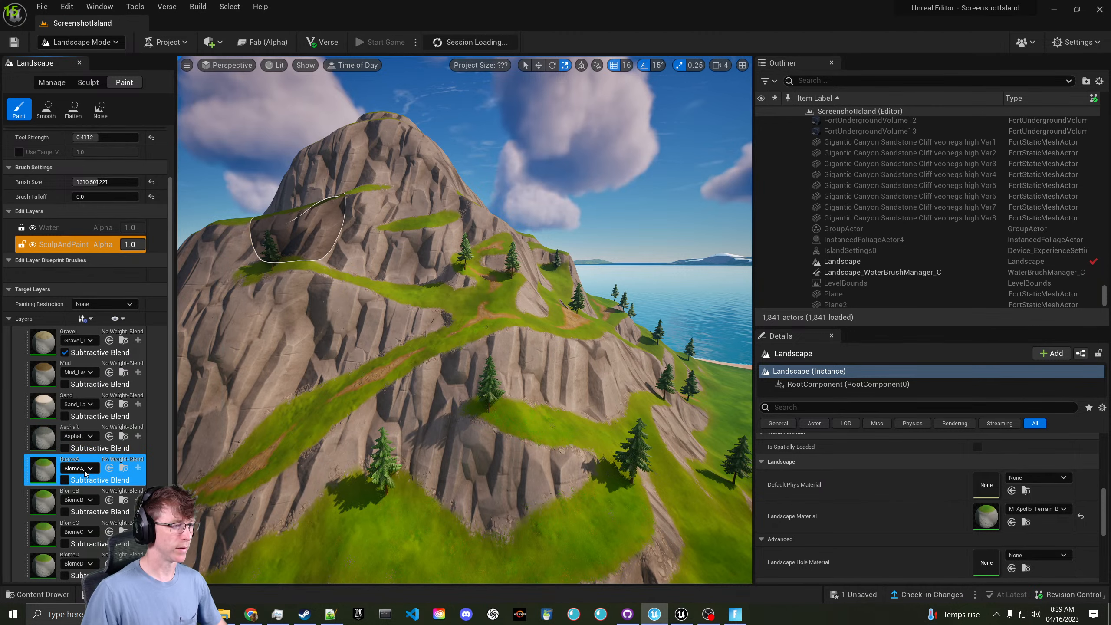
pyautogui.click(43, 500)
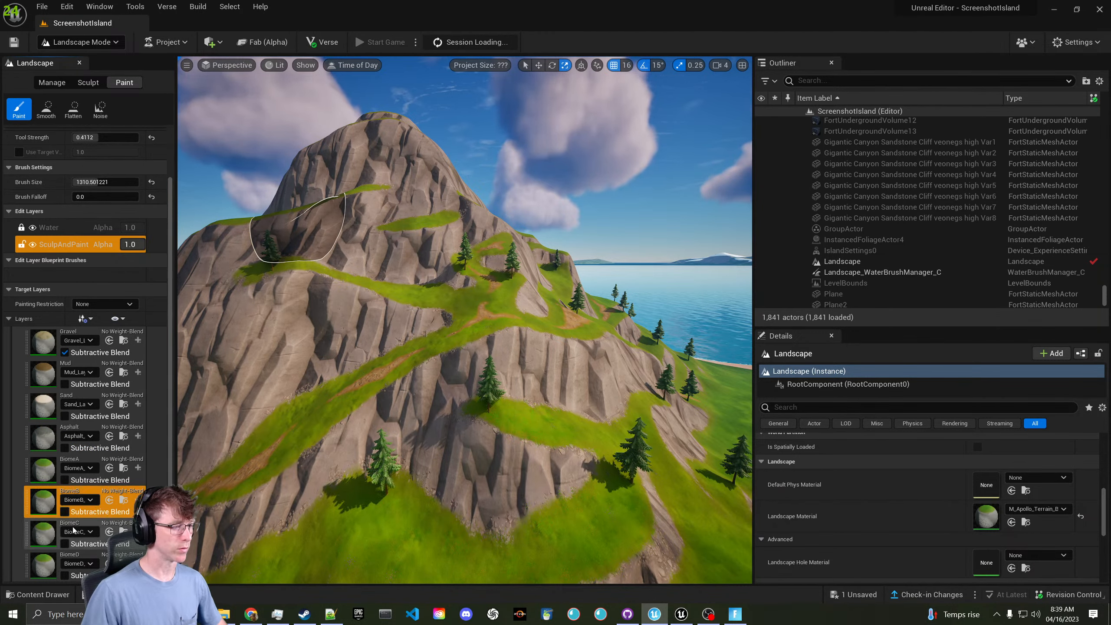
pyautogui.click(44, 535)
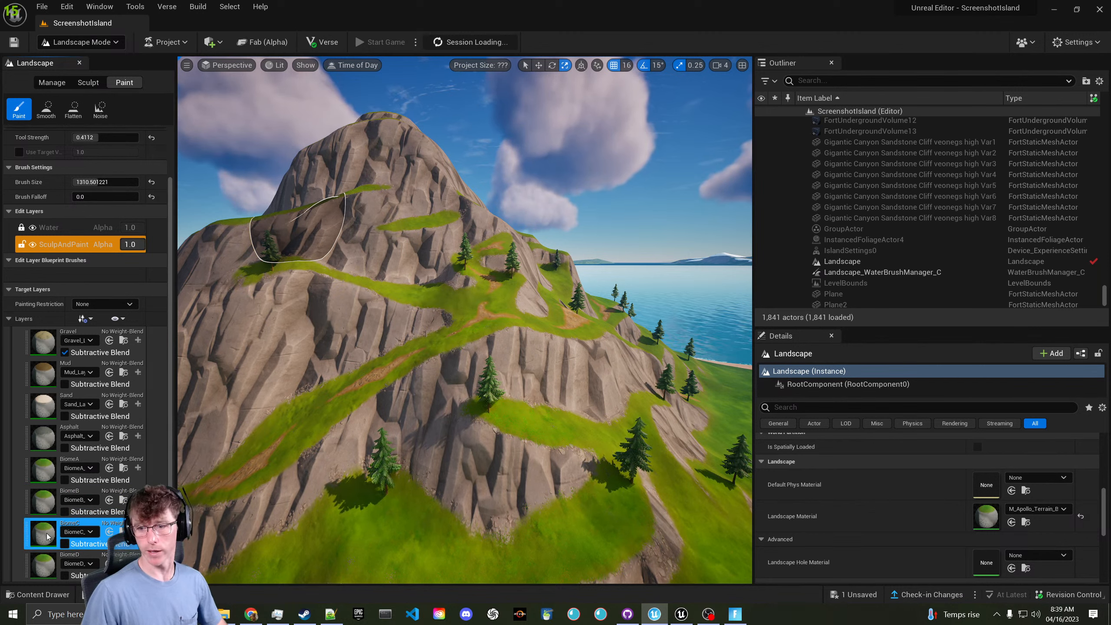
pyautogui.click(50, 469)
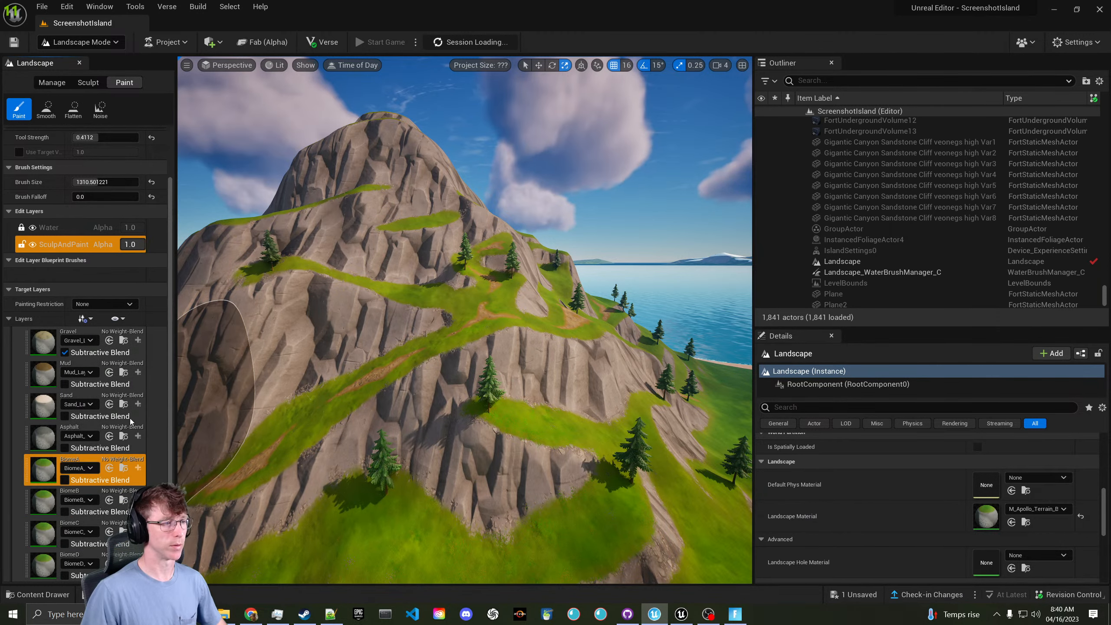
# - Leave Painting Restriction at None and bring the Fortnite session to the front
pyautogui.click(106, 302)
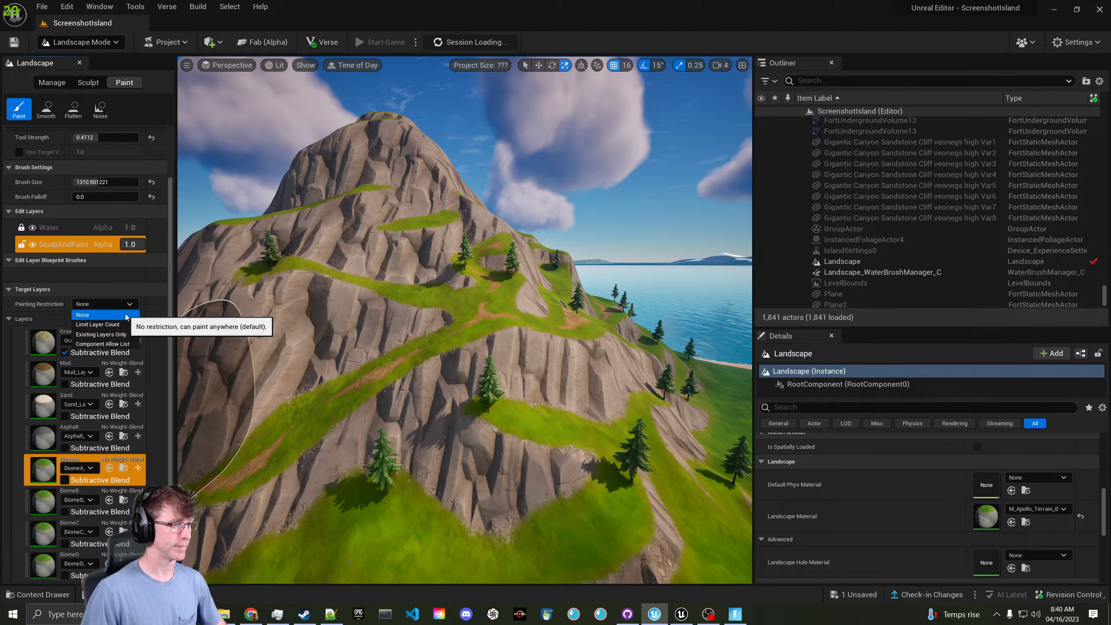
pyautogui.scroll(1, 128, 284)
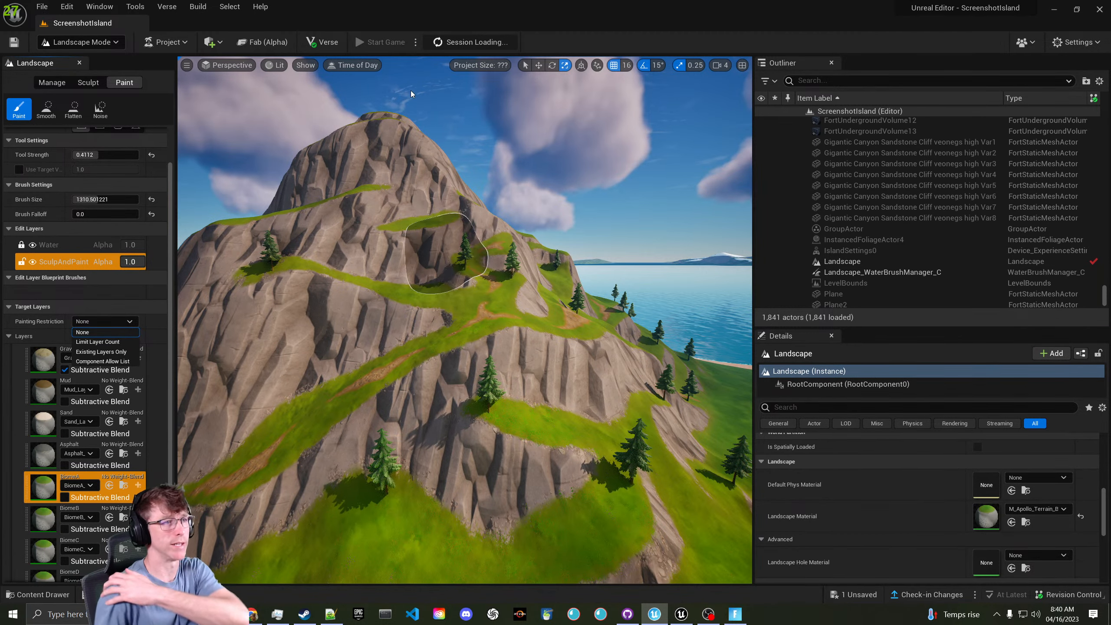
pyautogui.click(446, 240)
pyautogui.moveTo(447, 240)
pyautogui.mouseDown(button='right')
pyautogui.moveTo(590, 477)
pyautogui.moveTo(638, 588)
pyautogui.mouseUp(button='right')
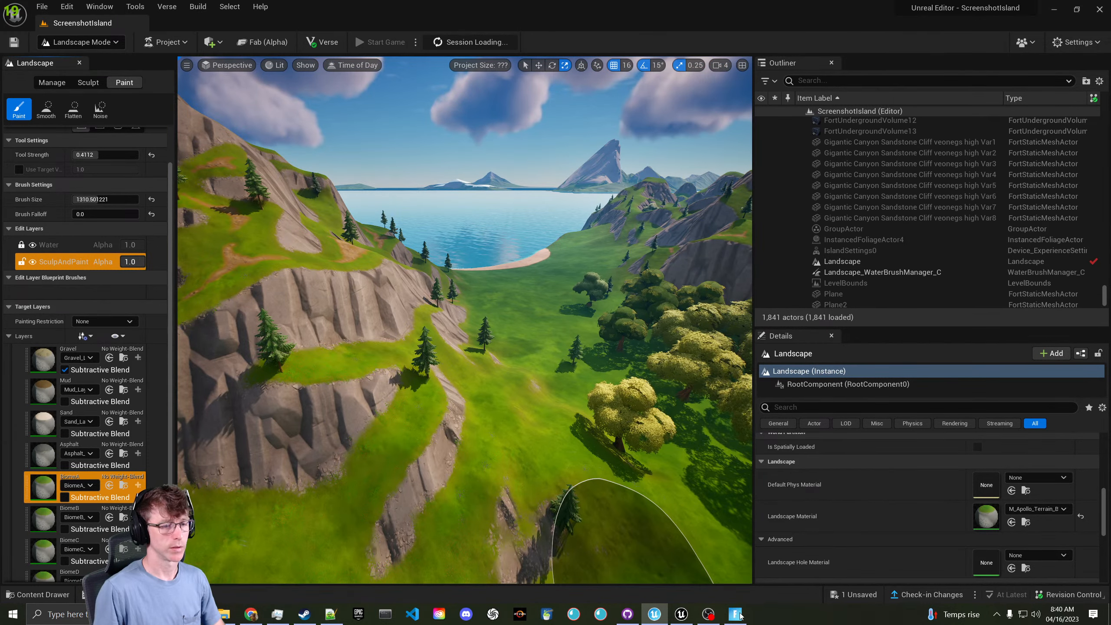
pyautogui.click(734, 614)
pyautogui.press('w')
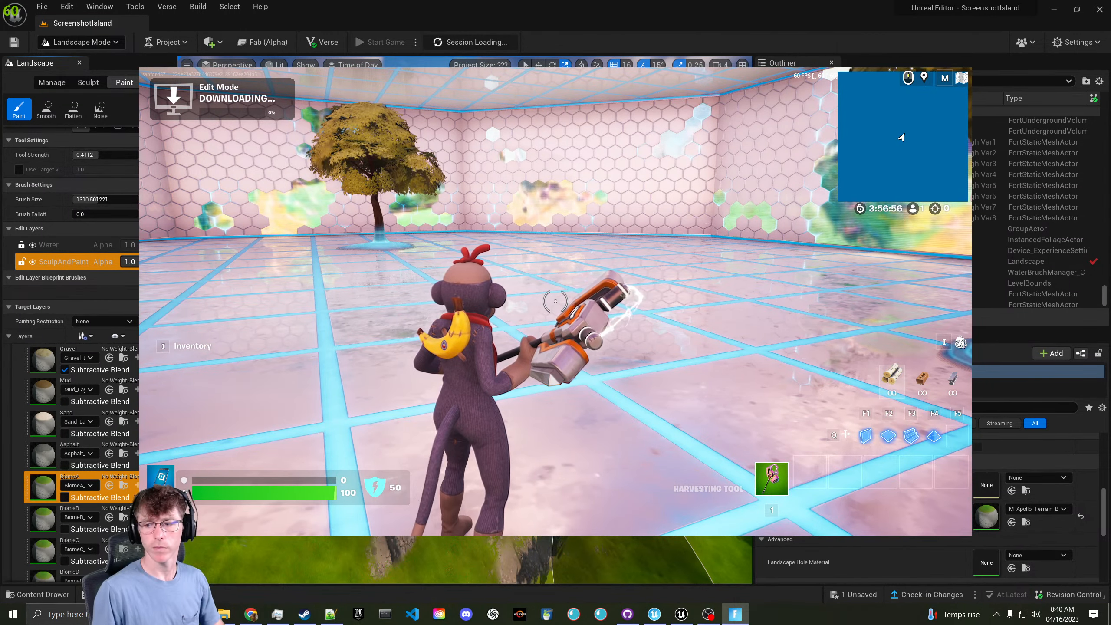
# - Run the character and toggle the map, then return to the editor as a smaller window
pyautogui.press('w')
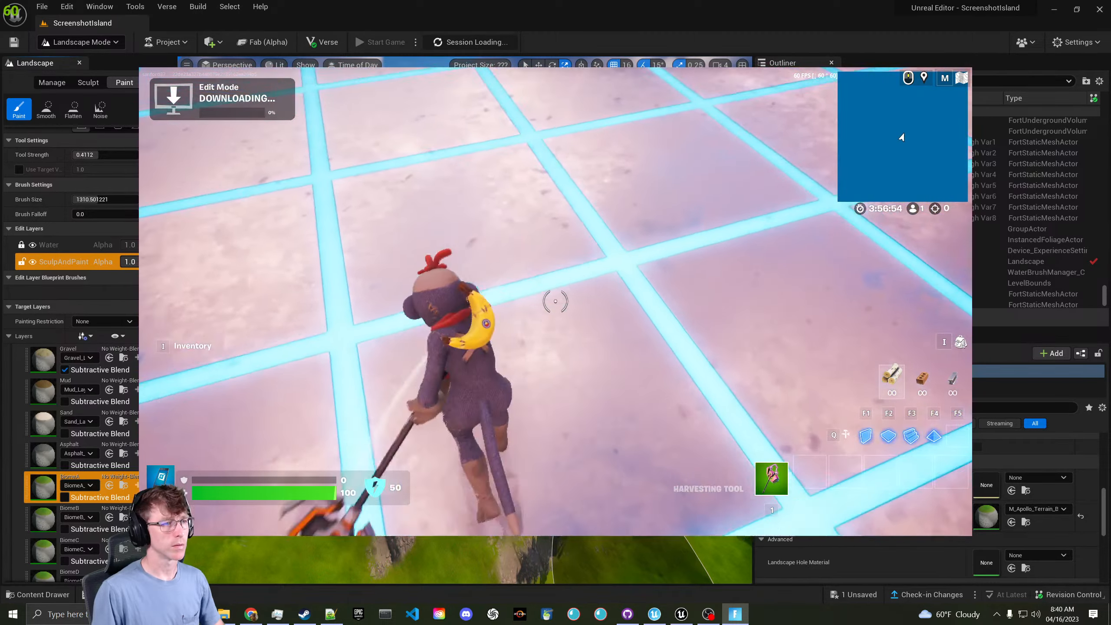
pyautogui.press('m')
pyautogui.press('m')
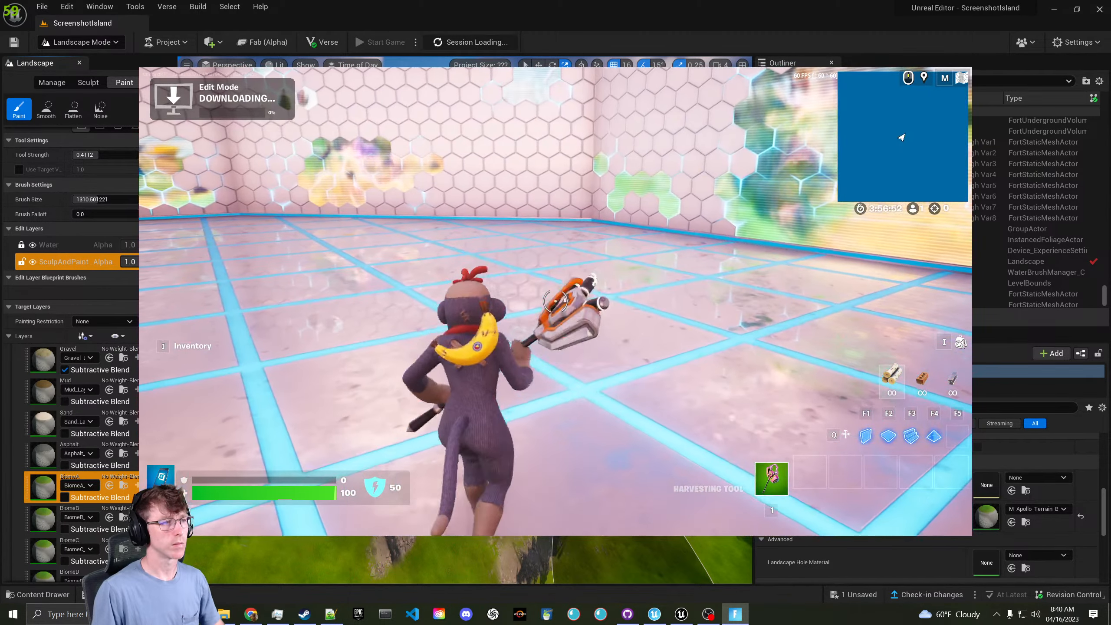
pyautogui.hotkey('alt', 'Tab')
pyautogui.moveTo(459, 10); pyautogui.dragTo(549, 151)
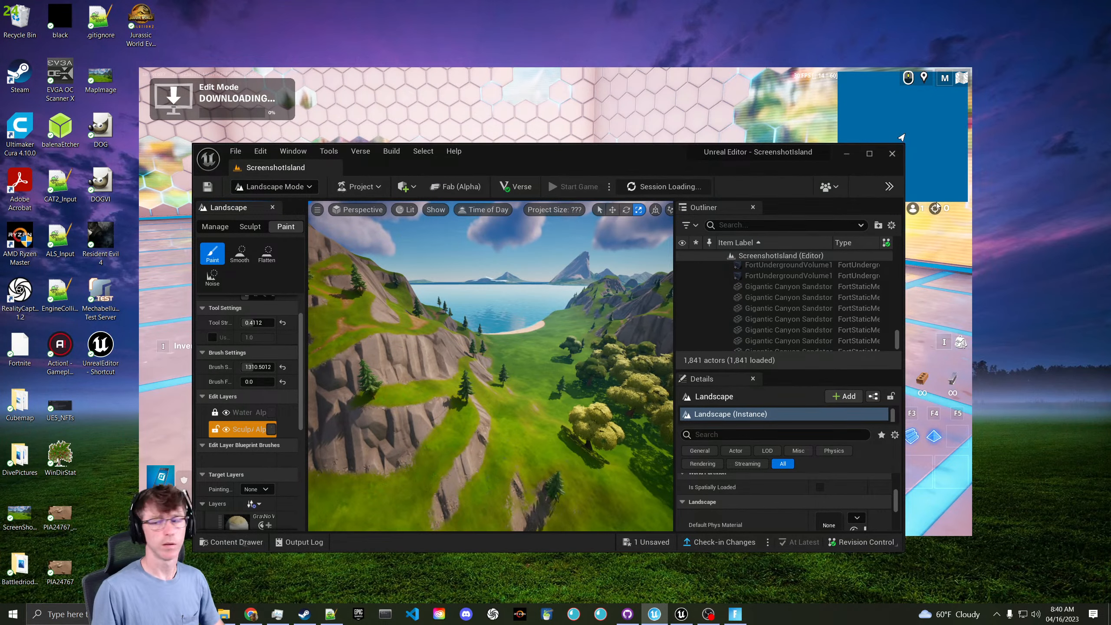